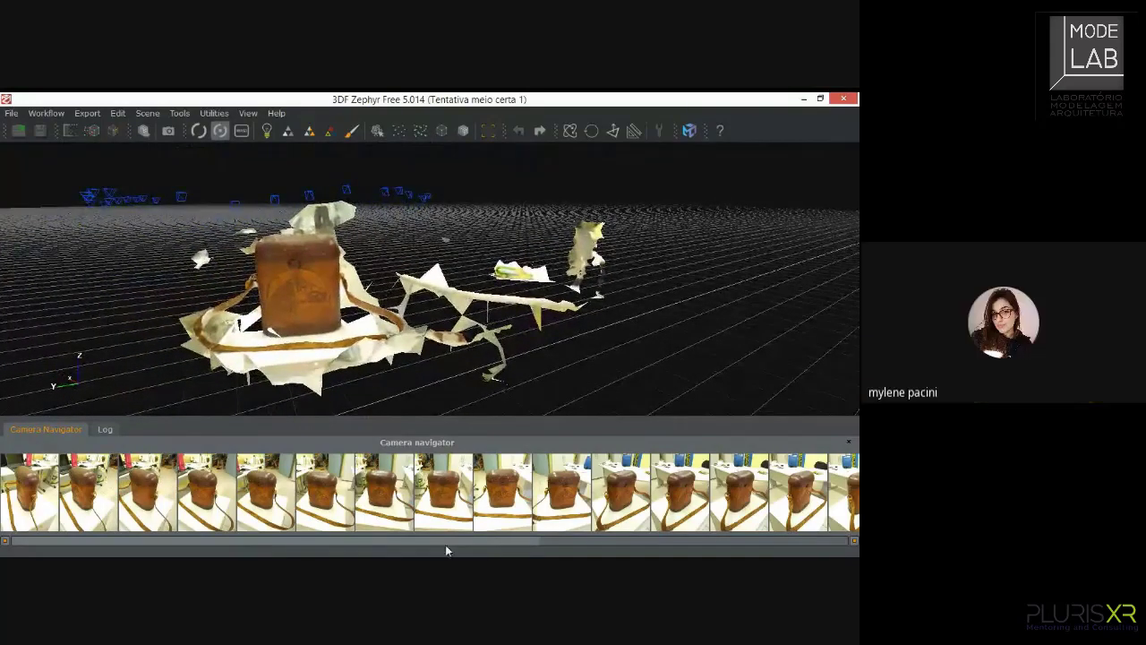
- Examine the textured bag model from several angles and browse its source photos in the camera navigator
drag(168, 538, 487, 551)
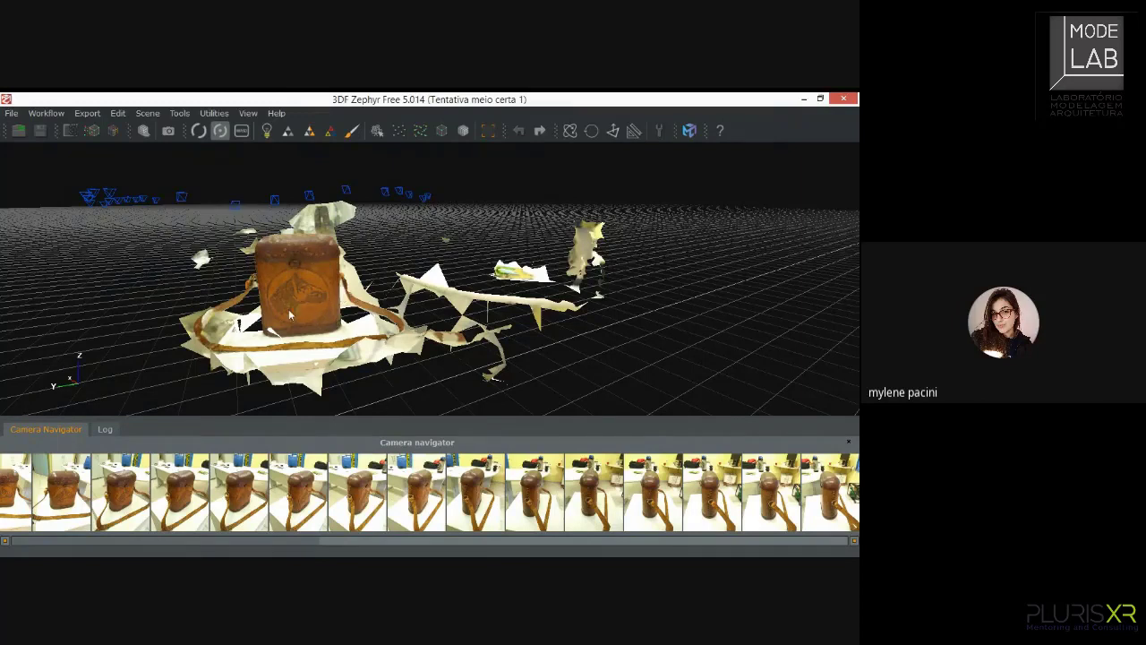
middle_drag(288, 308, 425, 316)
drag(424, 316, 349, 292)
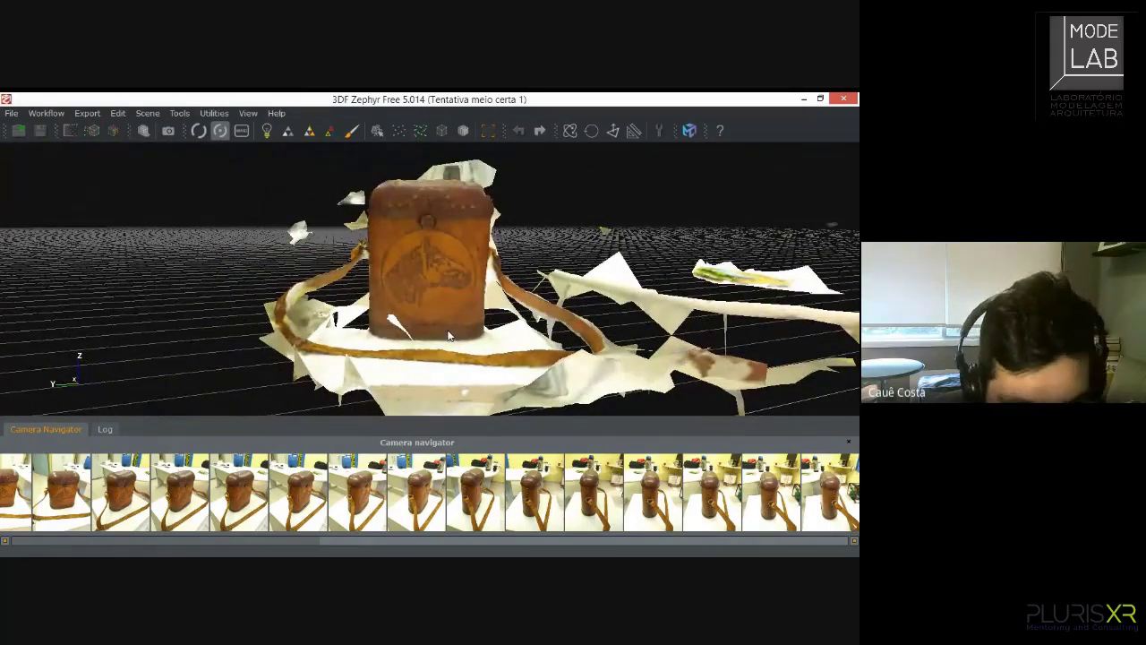
scroll(435, 340, down, 3)
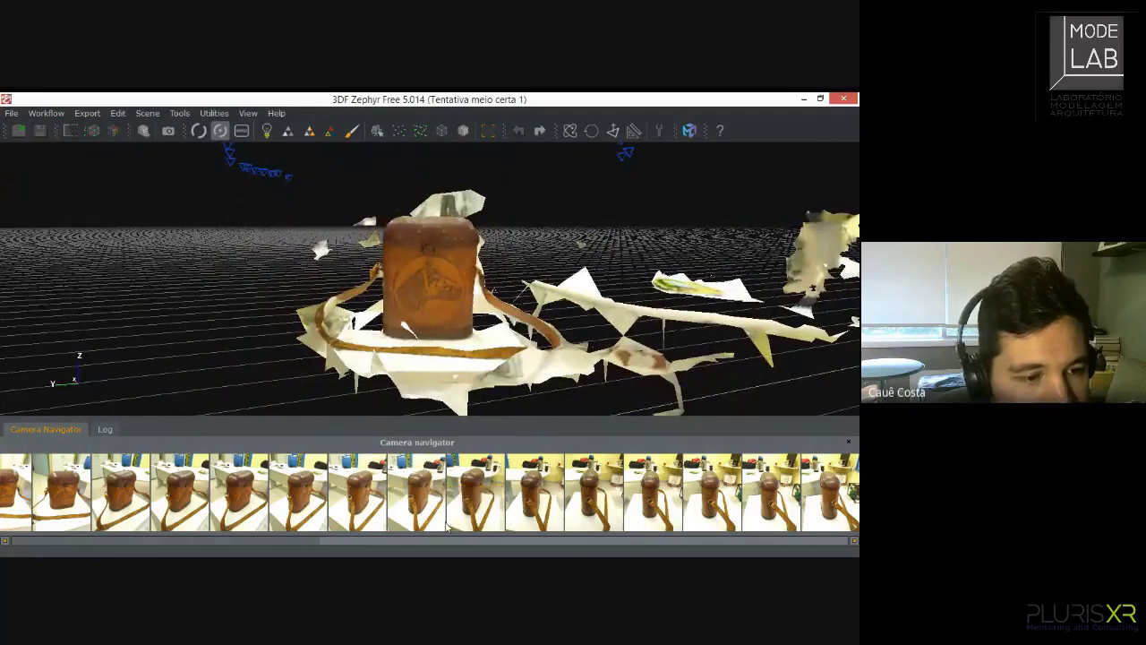
drag(334, 540, 324, 540)
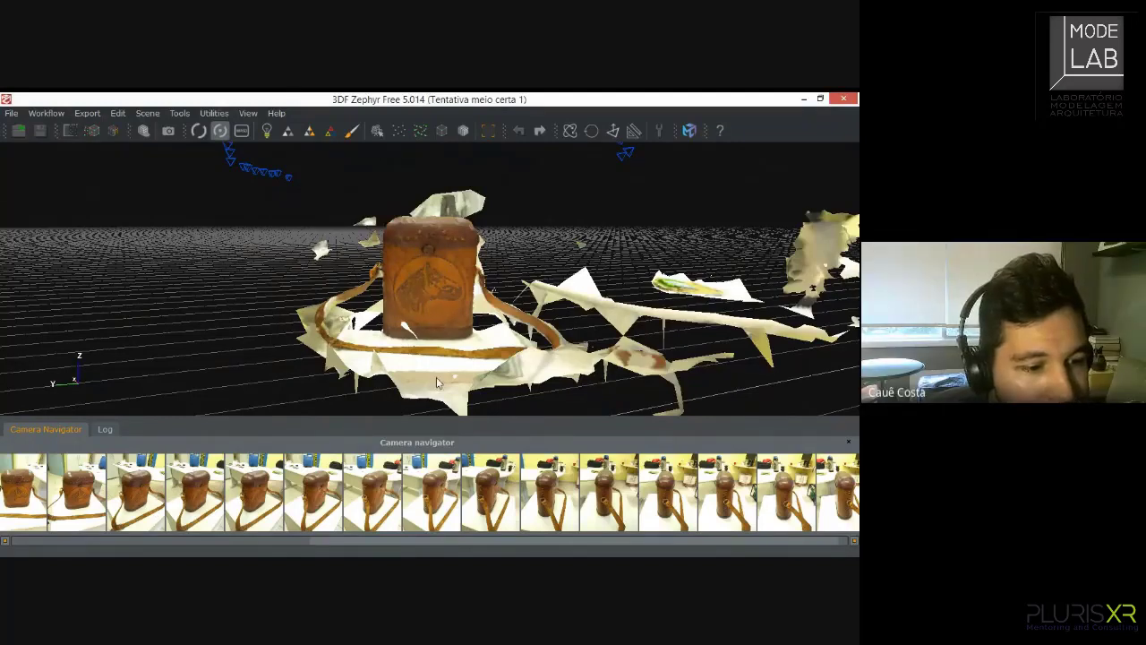
drag(387, 383, 345, 413)
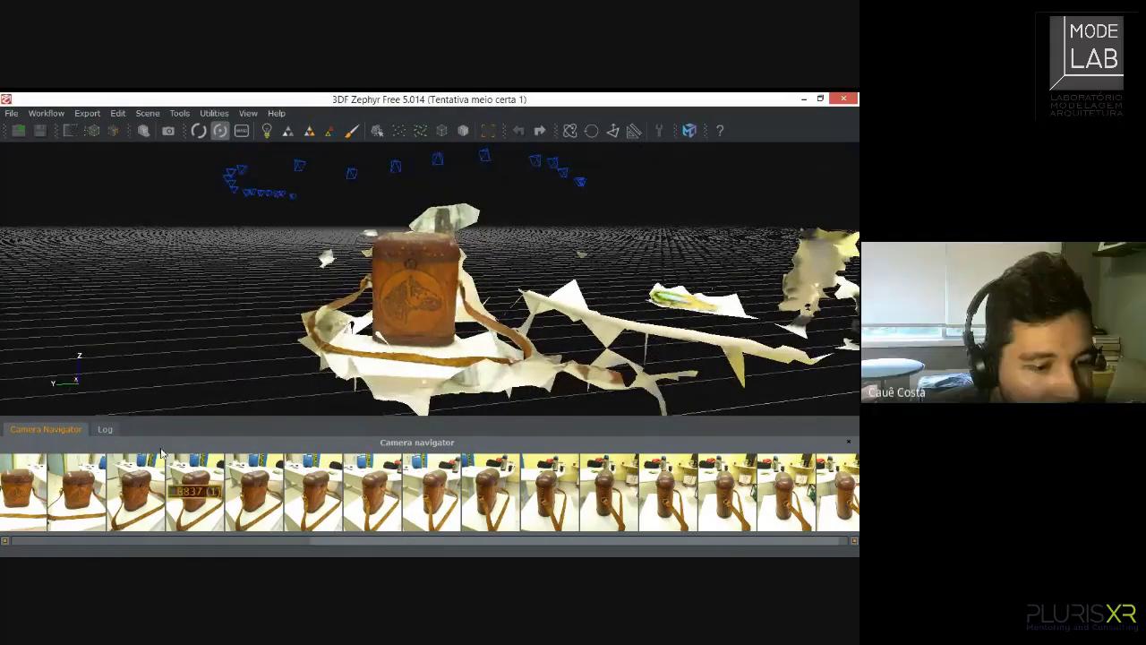
scroll(381, 539, right, 3)
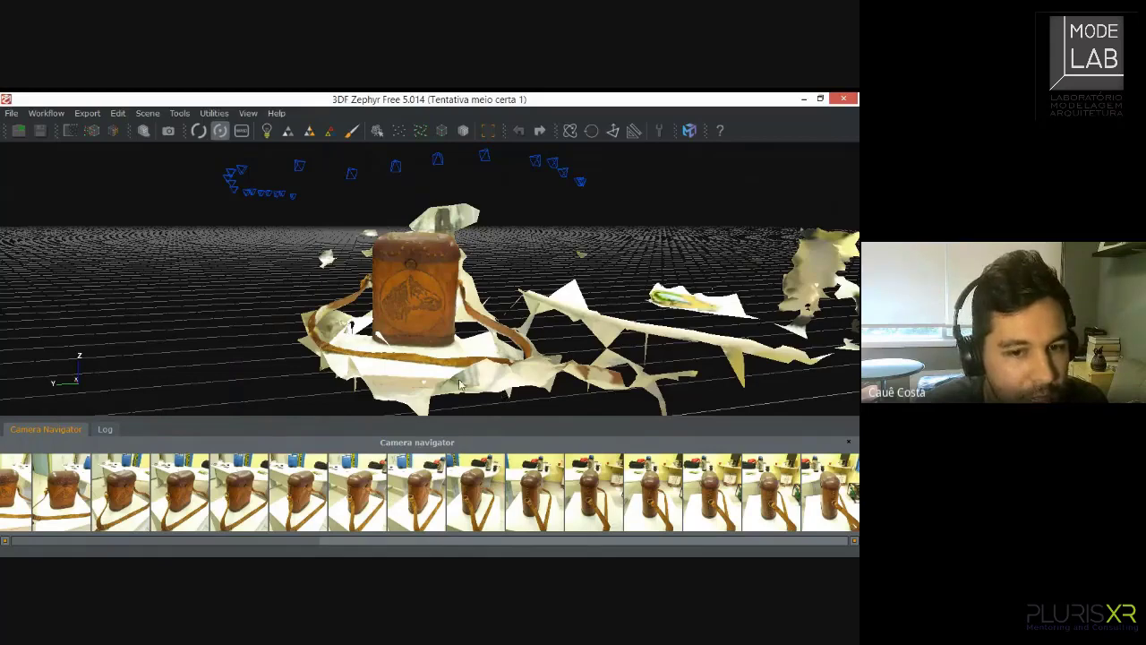
mouse_move(413, 332)
mouse_down()
mouse_move(403, 327)
mouse_move(411, 309)
mouse_up()
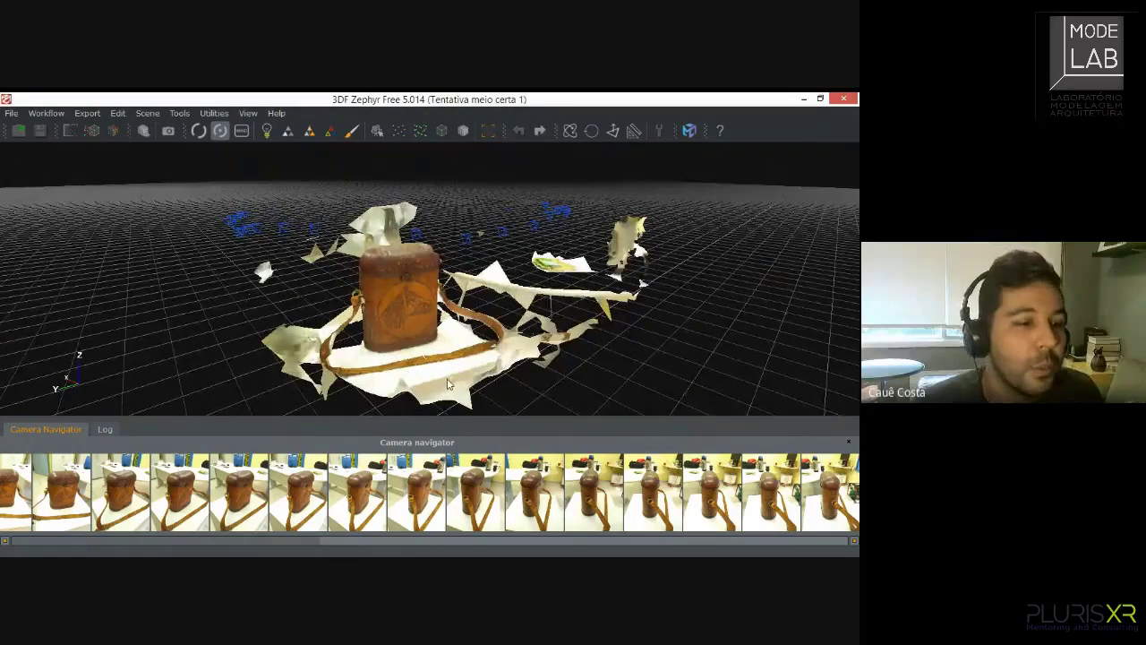
drag(447, 383, 424, 352)
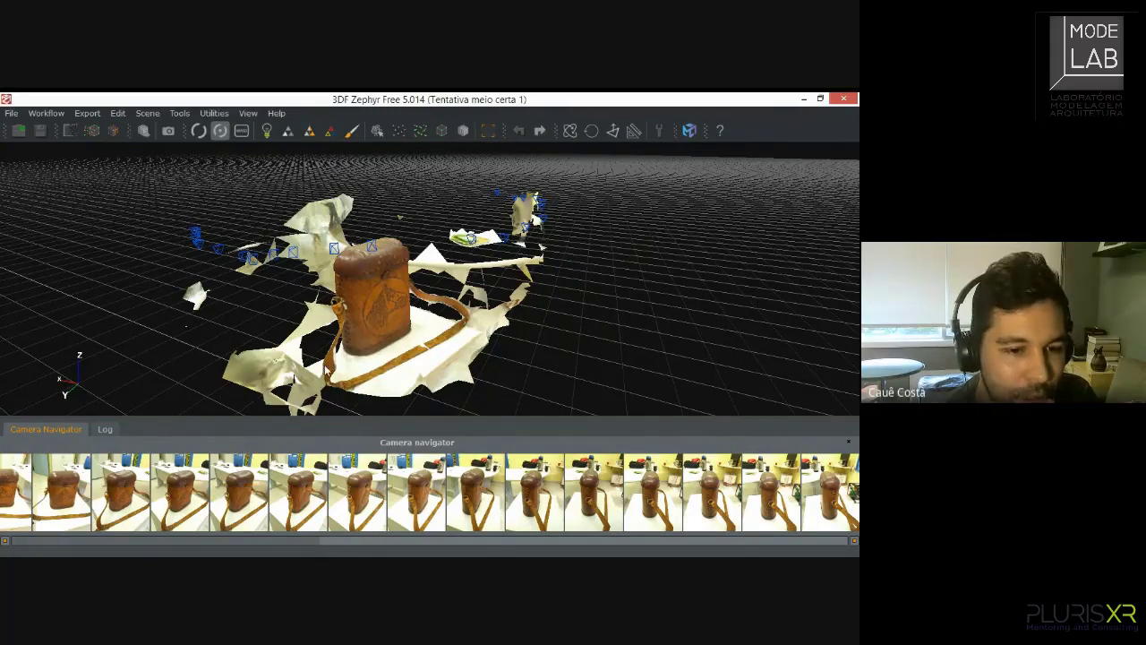
drag(376, 331, 457, 335)
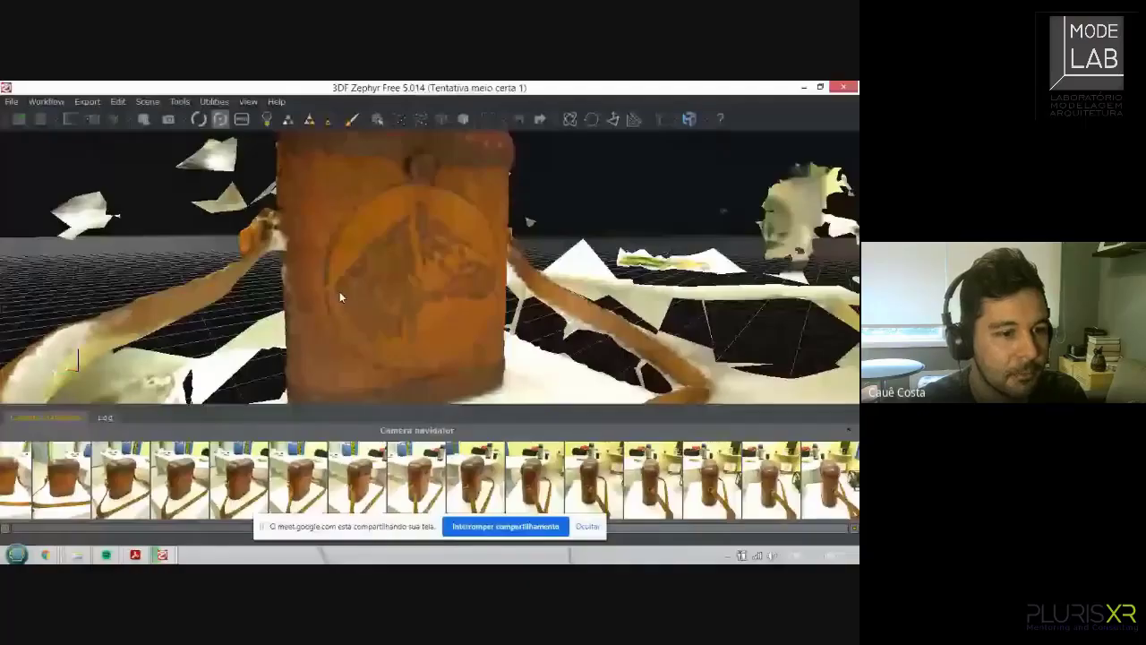
- Inspect the horse emblem on the bag's front face up close, ending with the whole model in view
drag(339, 291, 368, 263)
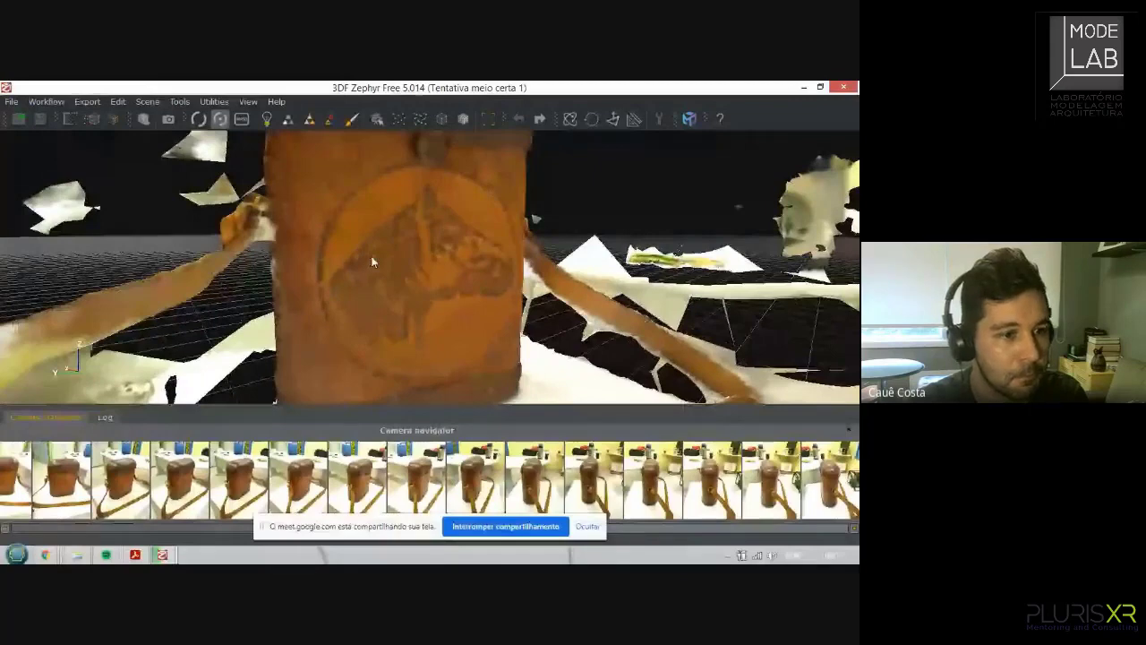
drag(373, 262, 392, 277)
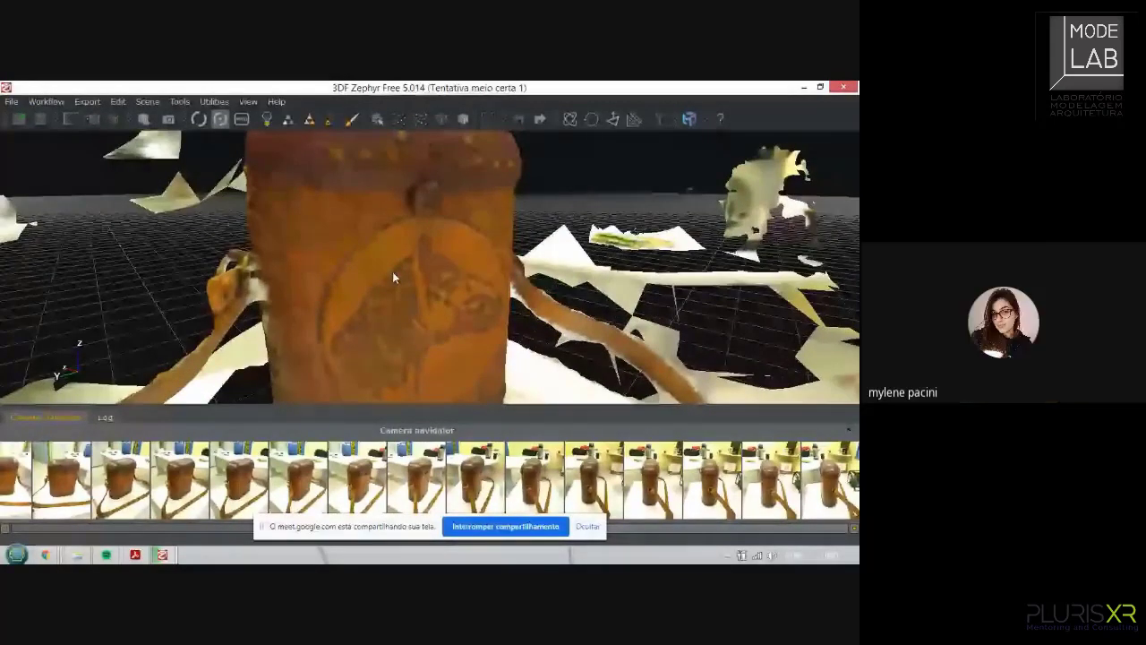
drag(393, 277, 447, 267)
scroll(446, 251, down, 5)
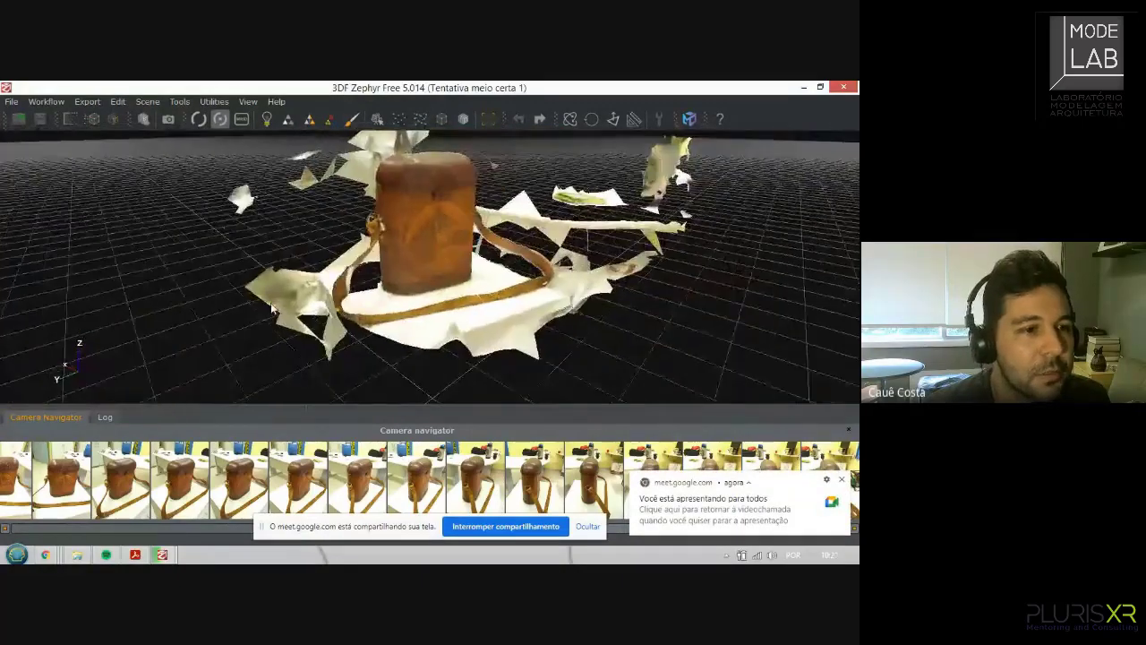
- Switch to the fotogrametriatest1 folder in File Explorer and inspect photo IMG_20201218_151349852 in Paint at 12.5% zoom, closing it when done
click(77, 555)
click(142, 249)
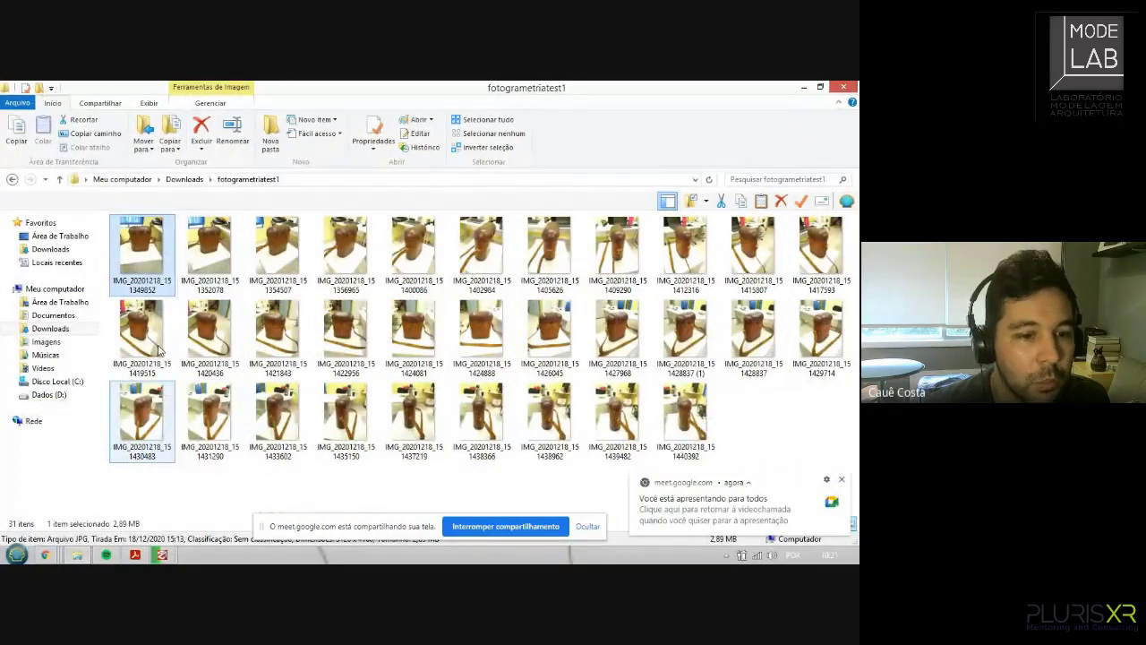
double_click(159, 276)
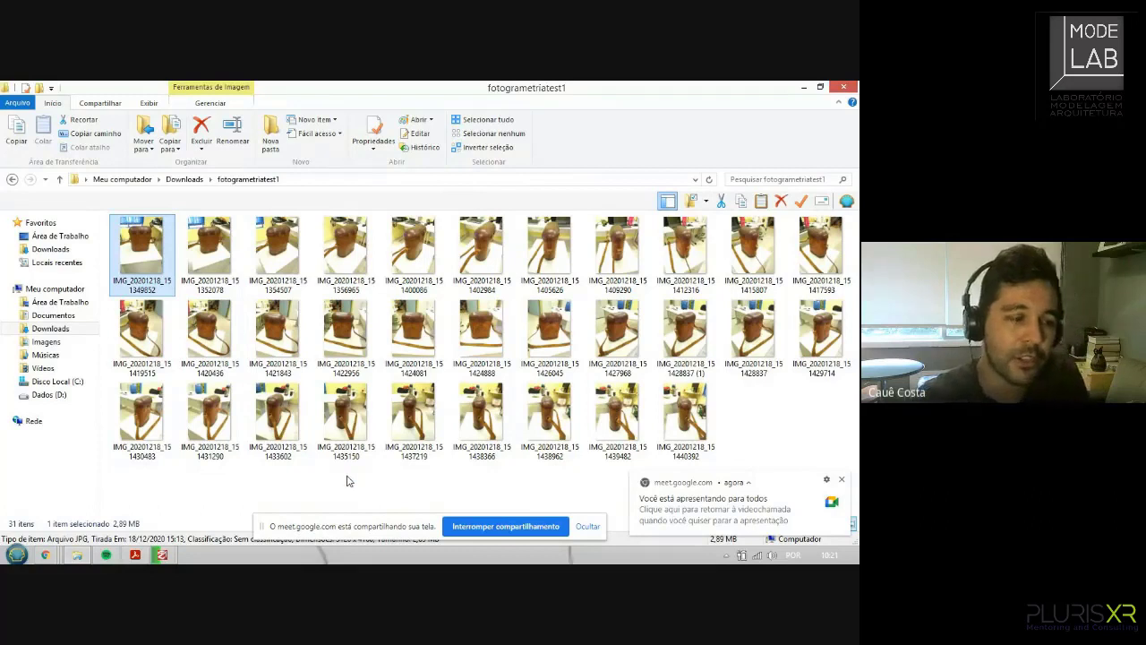
ctrl+click(148, 259)
double_click(143, 255)
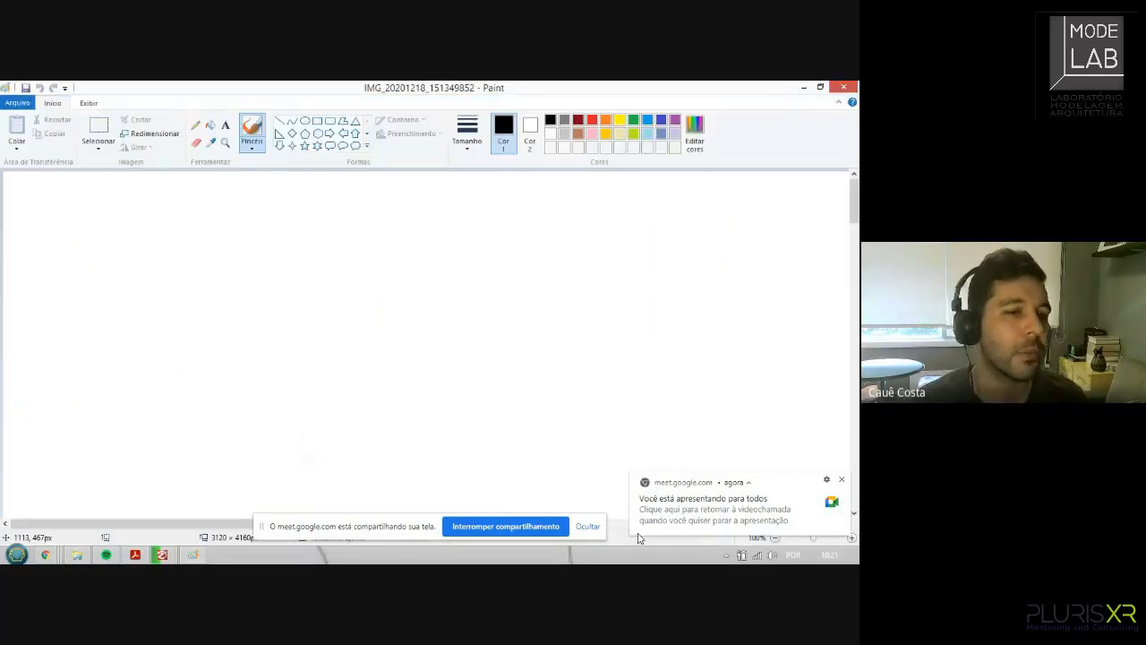
click(587, 527)
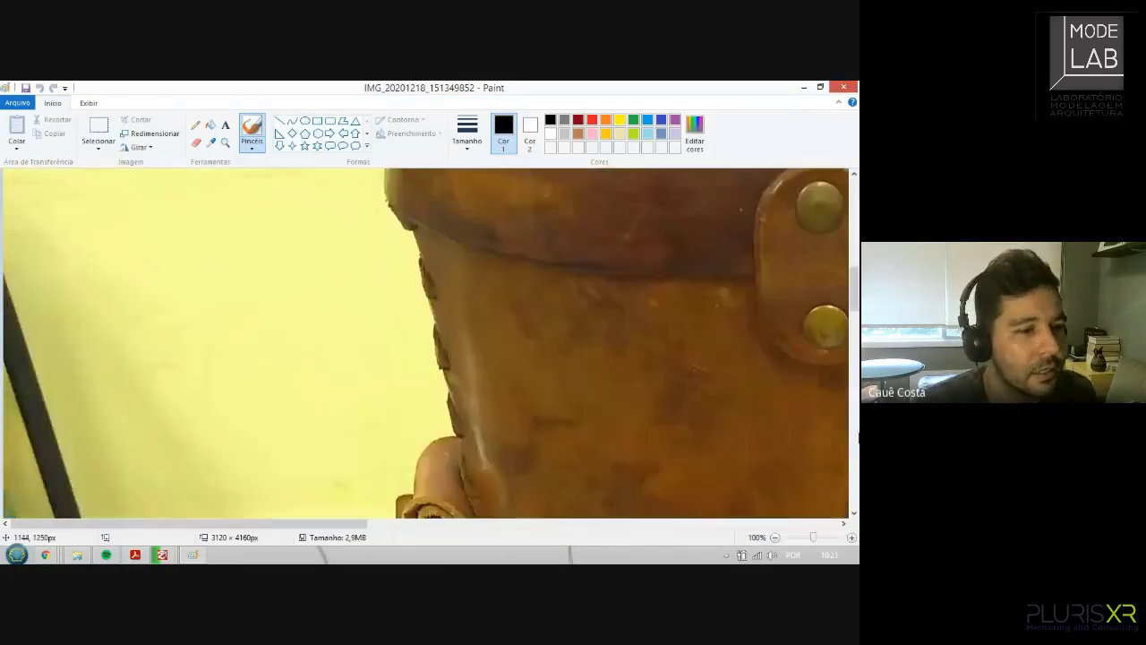
drag(812, 538, 792, 537)
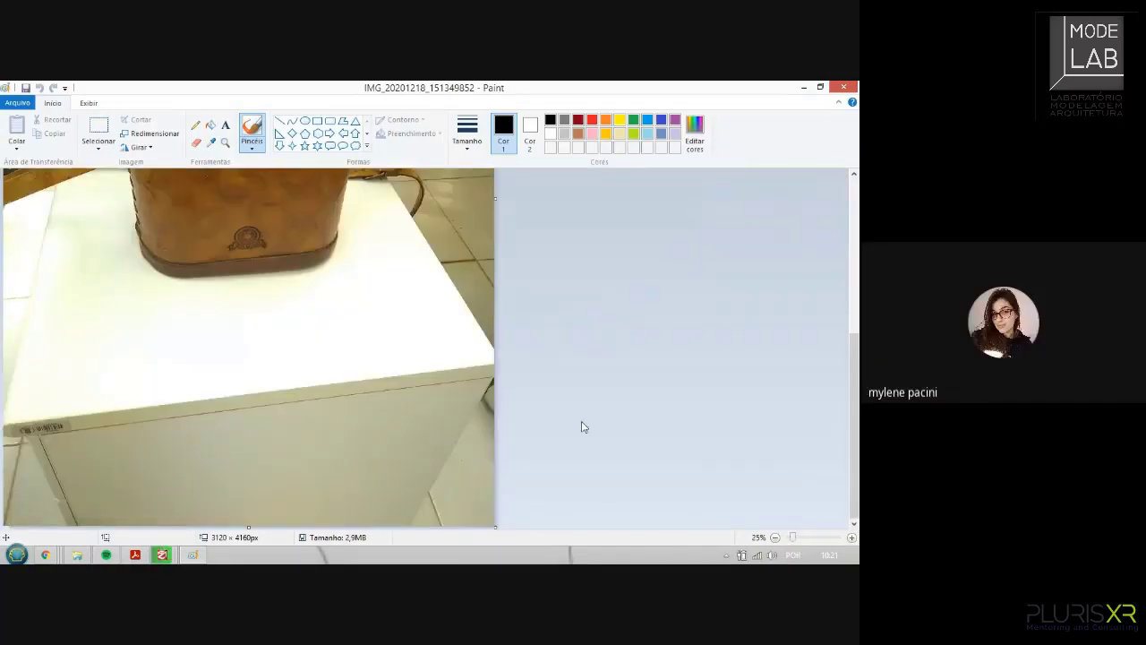
ctrl+scroll(480, 361, up, 3)
click(797, 537)
drag(797, 538, 791, 537)
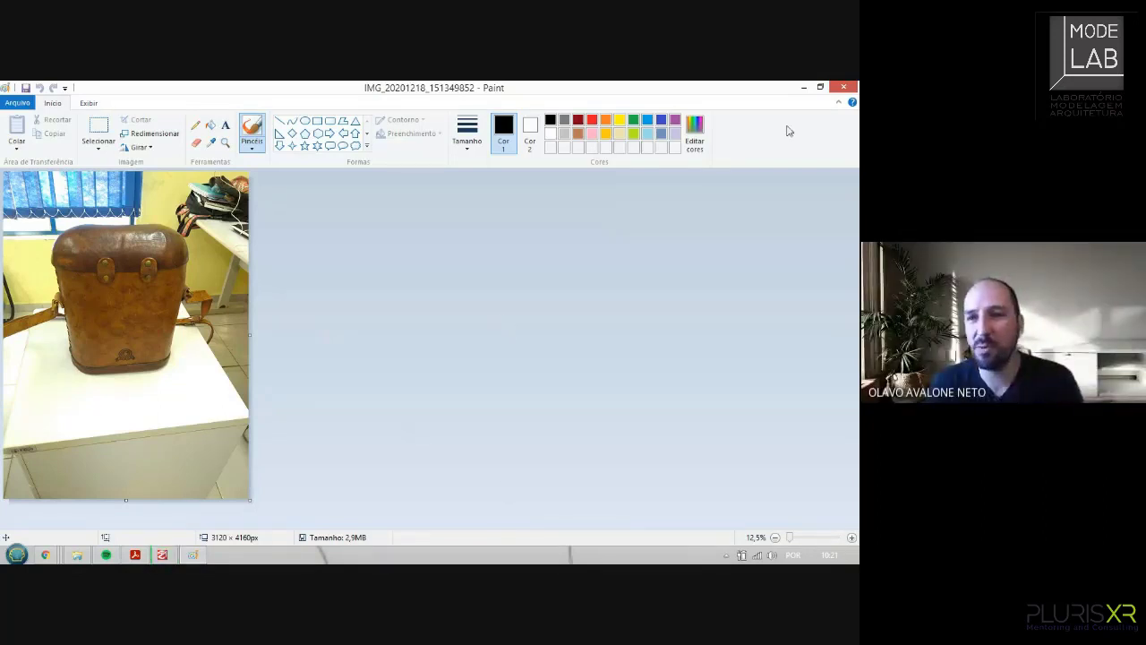
click(842, 88)
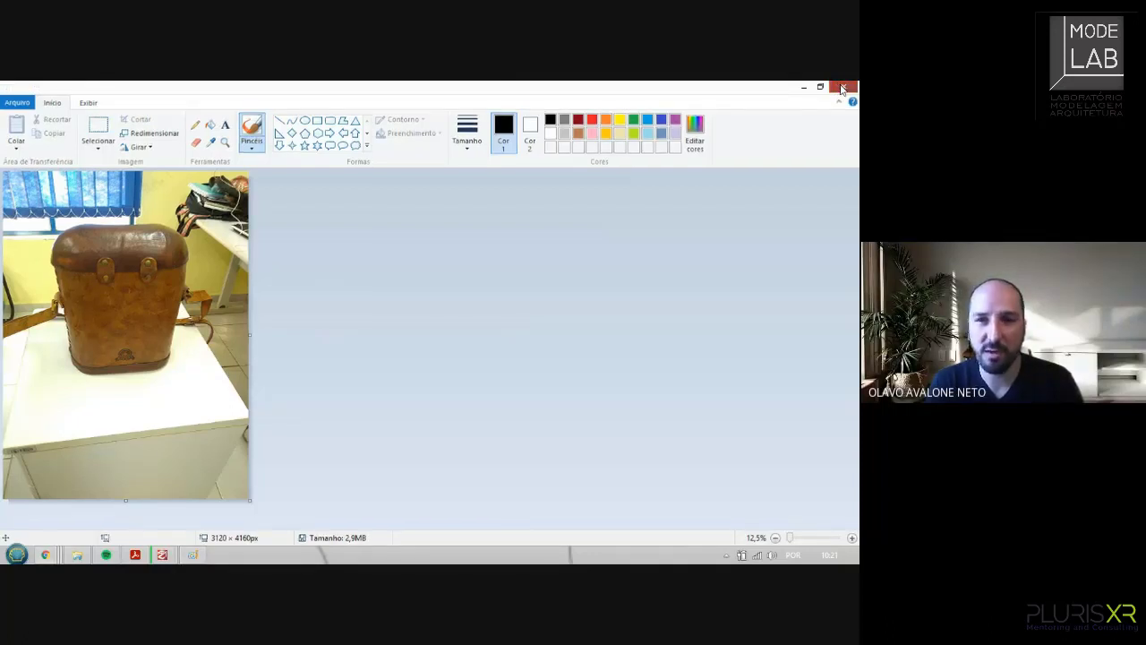
- Inspect the photo IMG_20201218_151352078 in Paint at 12.5% zoom and close it
key(Right)
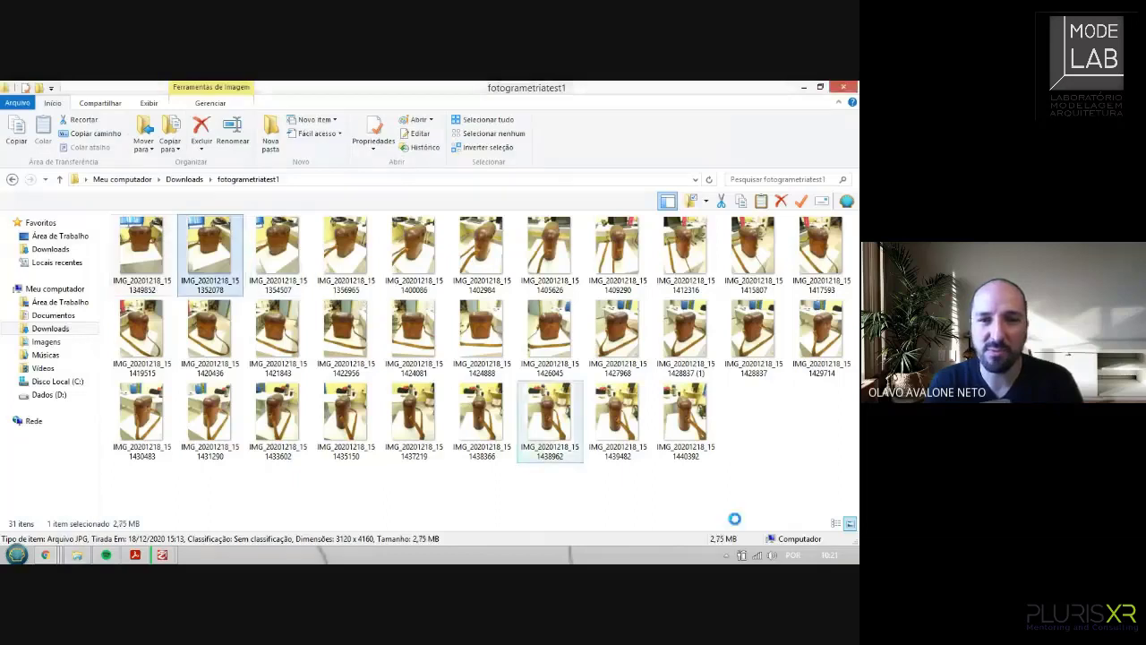
double_click(217, 260)
ctrl+scroll(749, 515, down, 3)
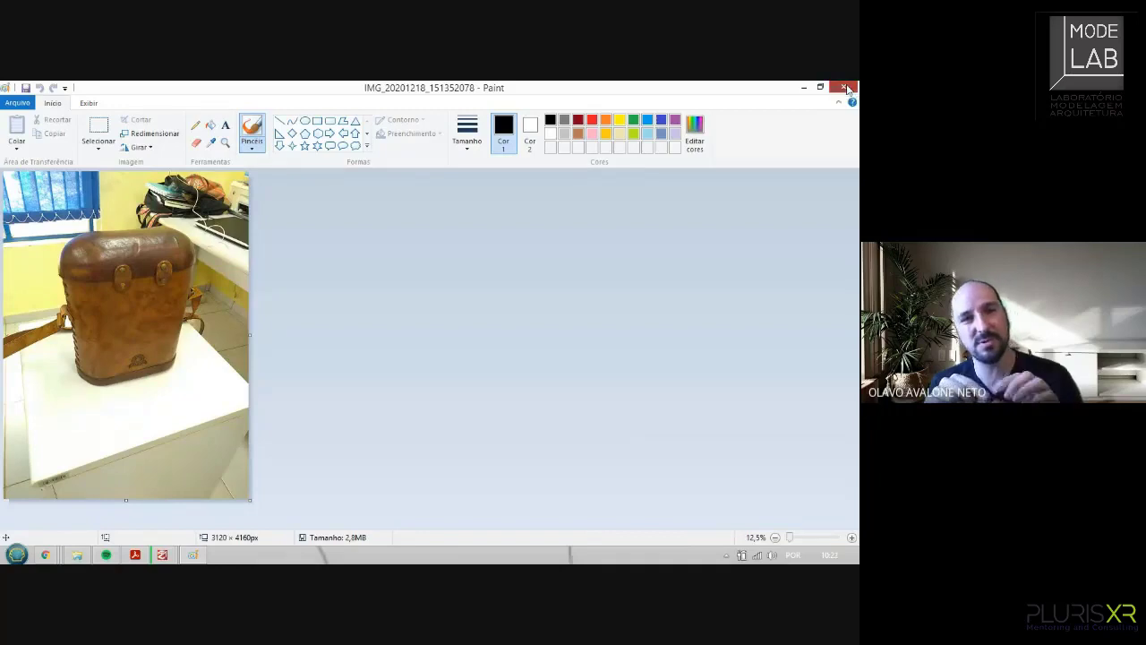
click(847, 88)
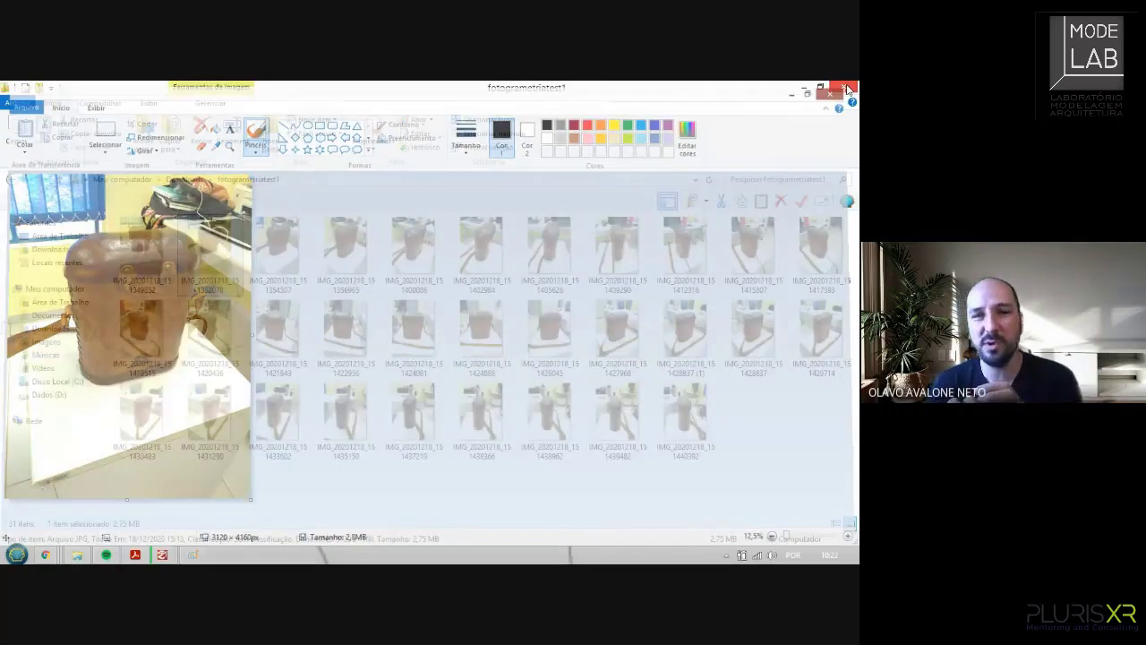
- Check the running reconstruction in the second 3DF Zephyr window and revisit the bag model, ending in the Google Meet call
mouse_move(162, 556)
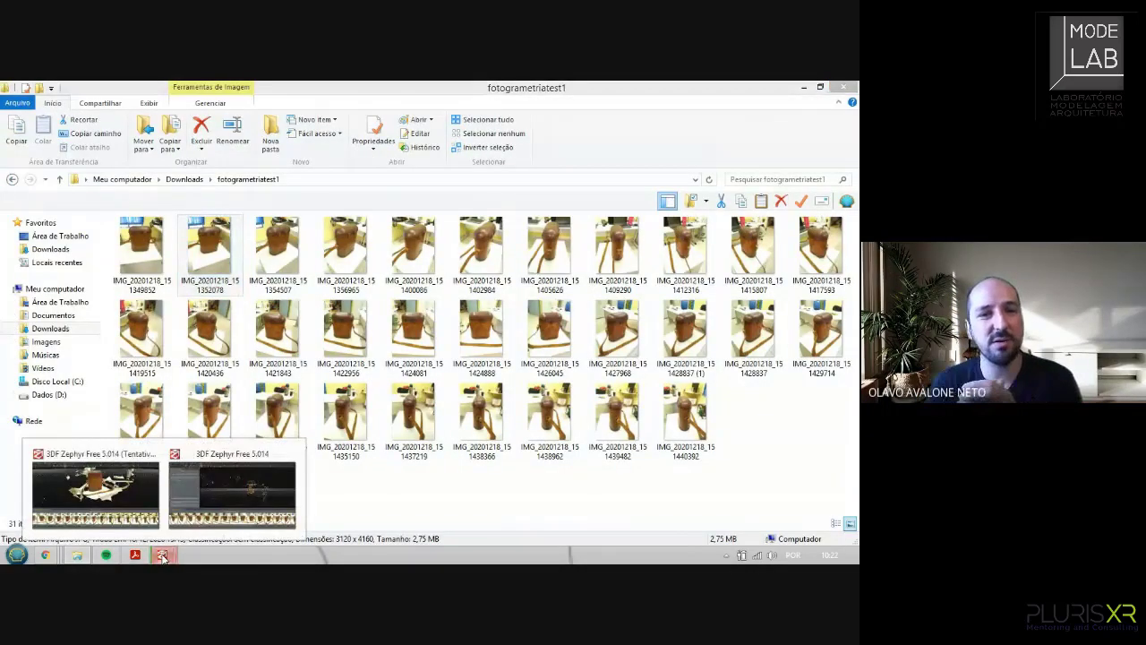
click(194, 517)
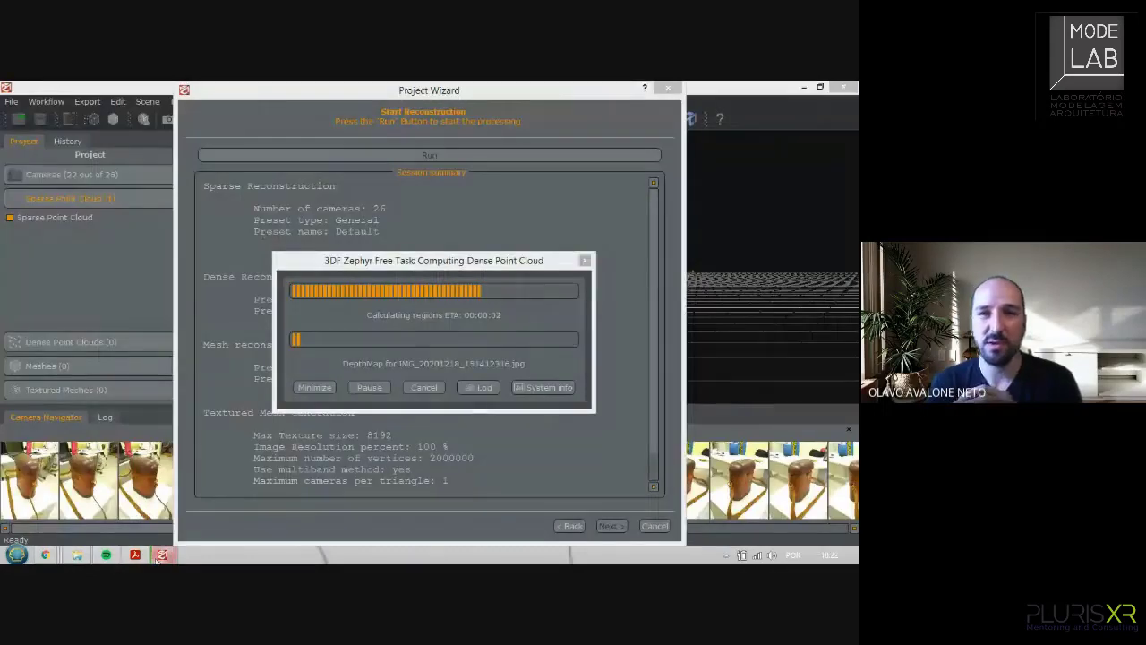
mouse_move(162, 554)
click(90, 452)
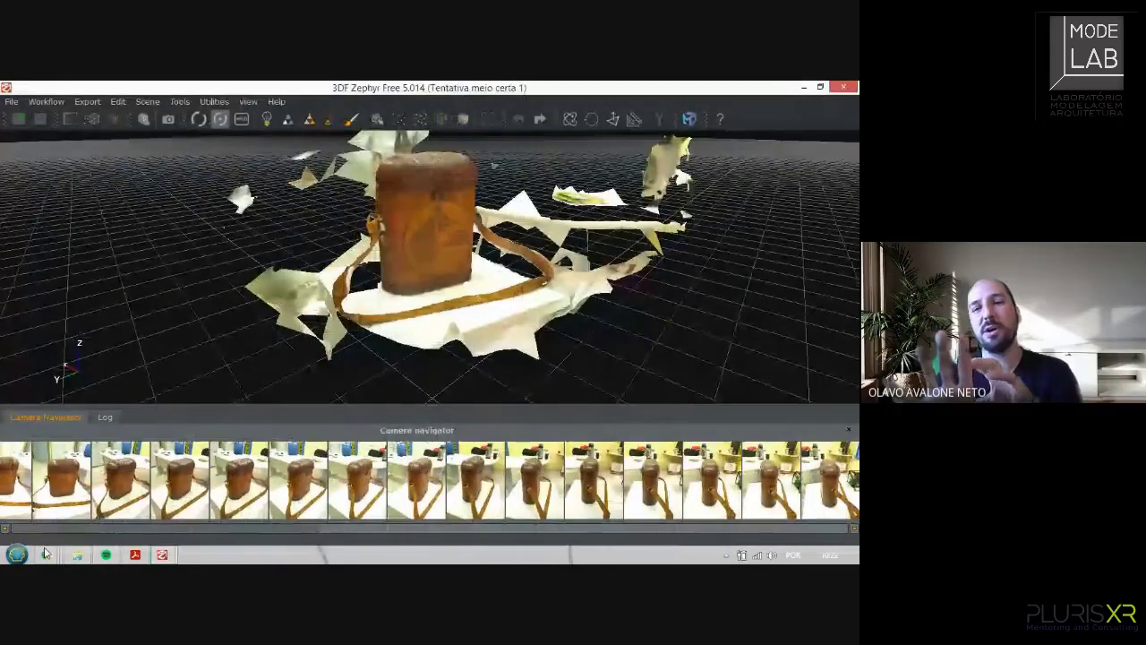
mouse_move(46, 554)
click(217, 484)
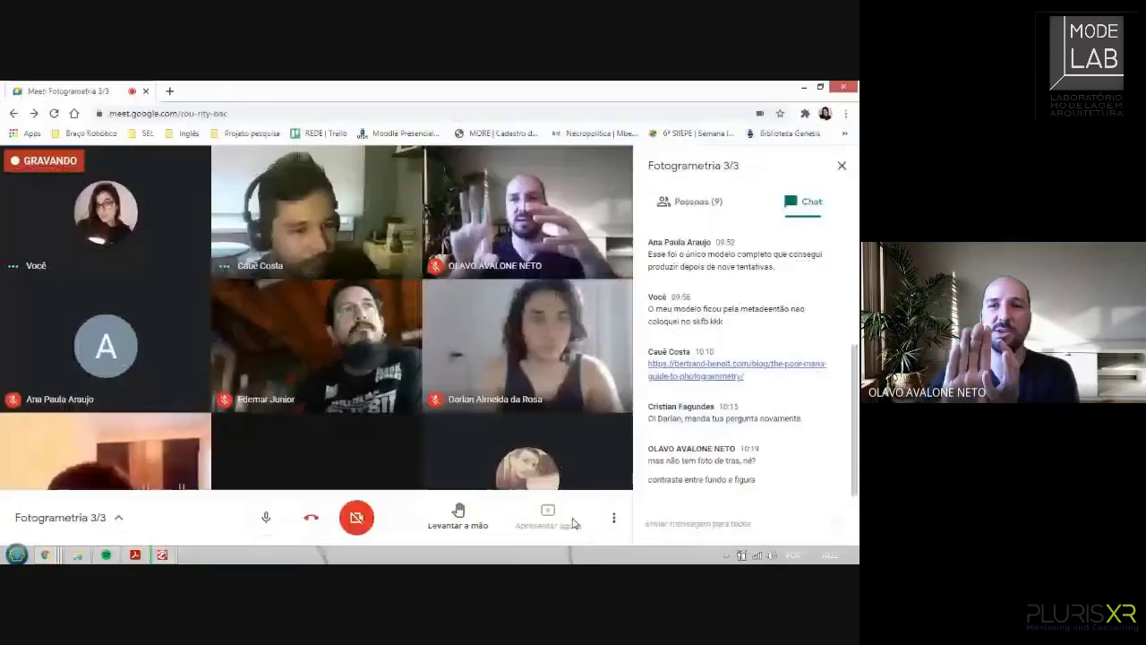
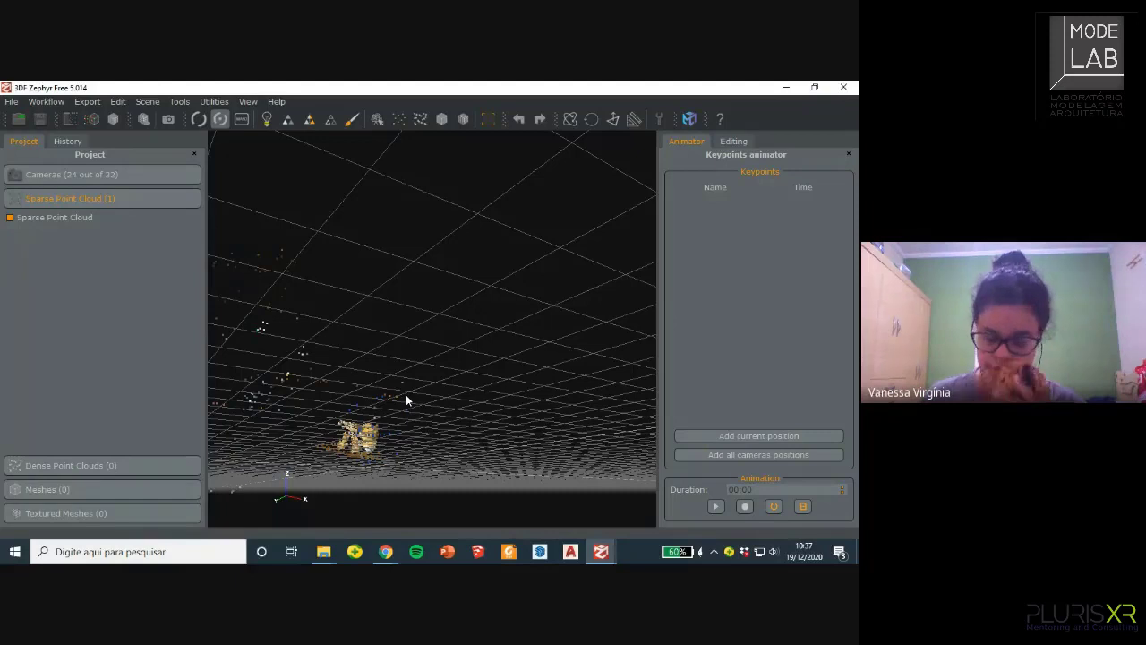
click(786, 87)
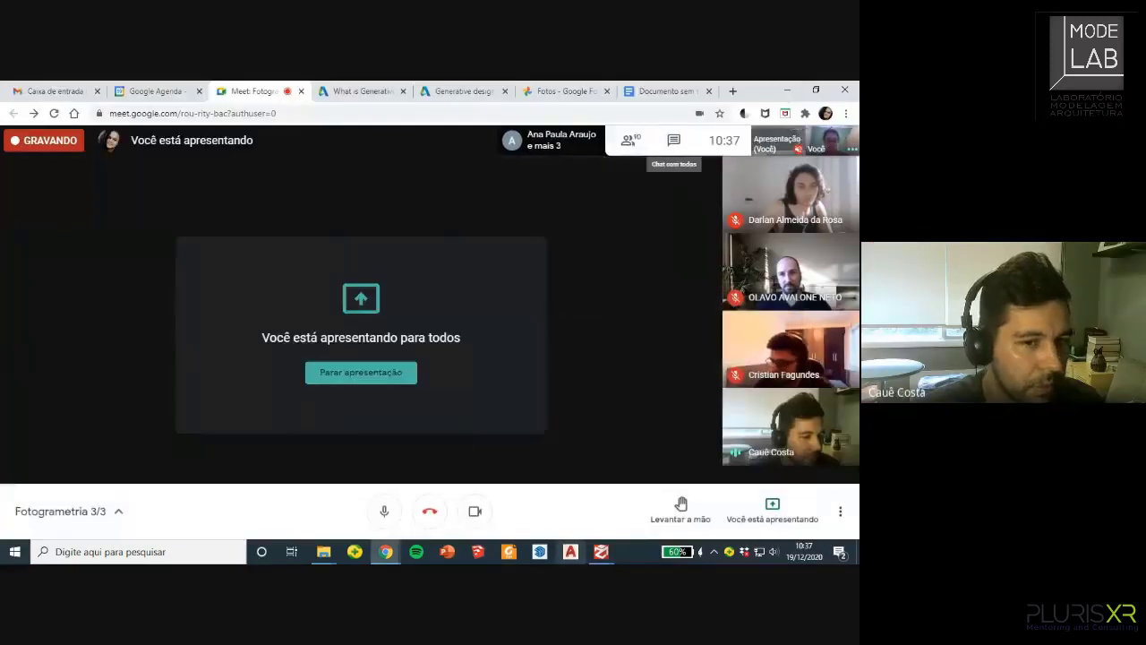
mouse_move(601, 551)
click(553, 503)
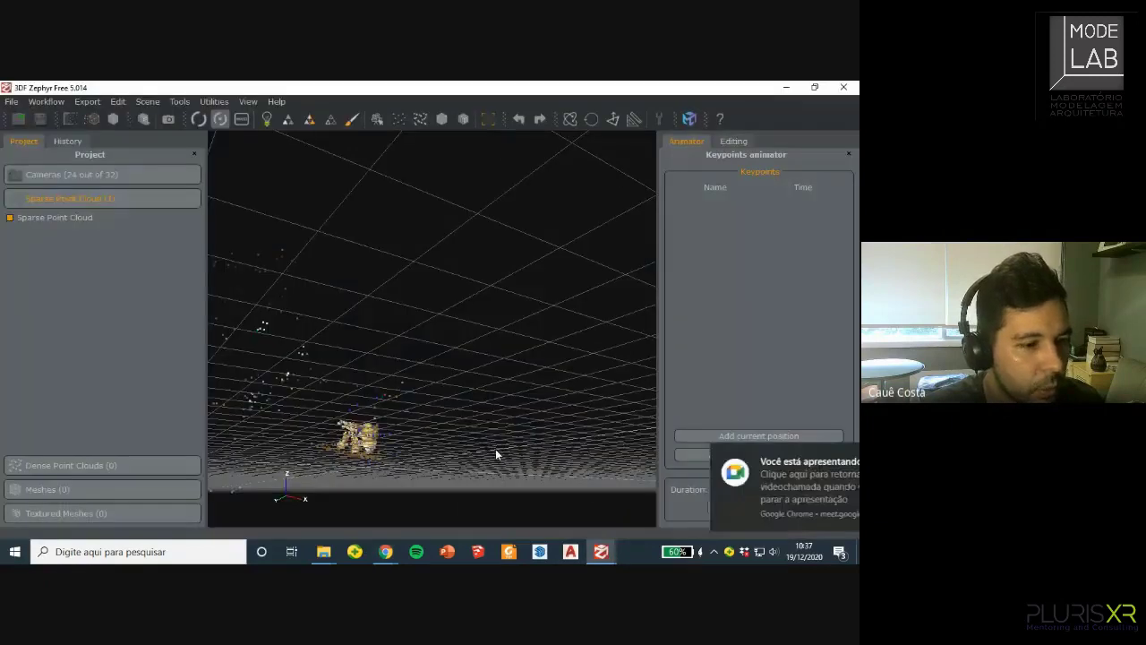
click(834, 453)
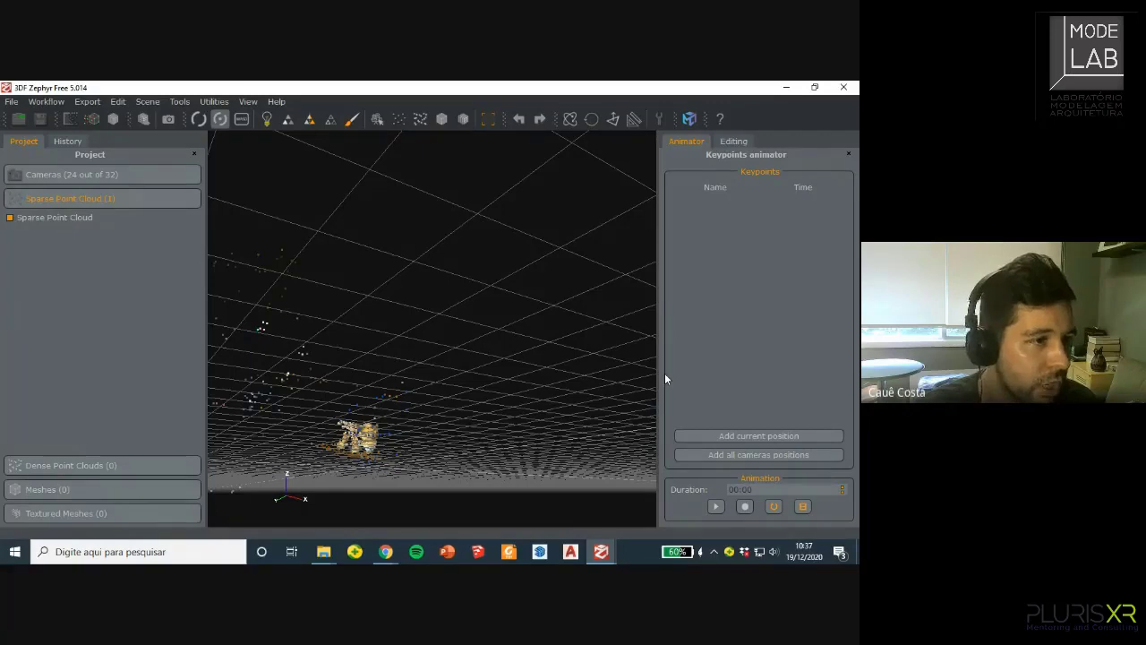
- Generate a 3D model from the sparse point cloud with all cameras, using General category and Default presets for dense cloud and surface reconstruction
drag(427, 434, 462, 306)
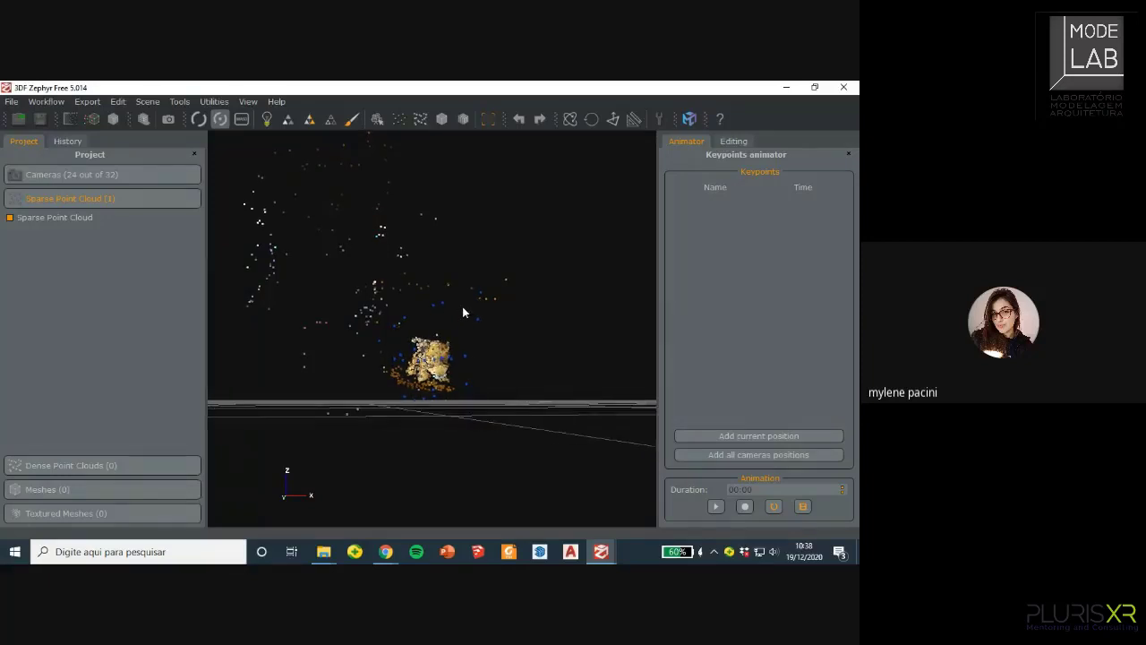
key(XF86AudioLowerVolume)
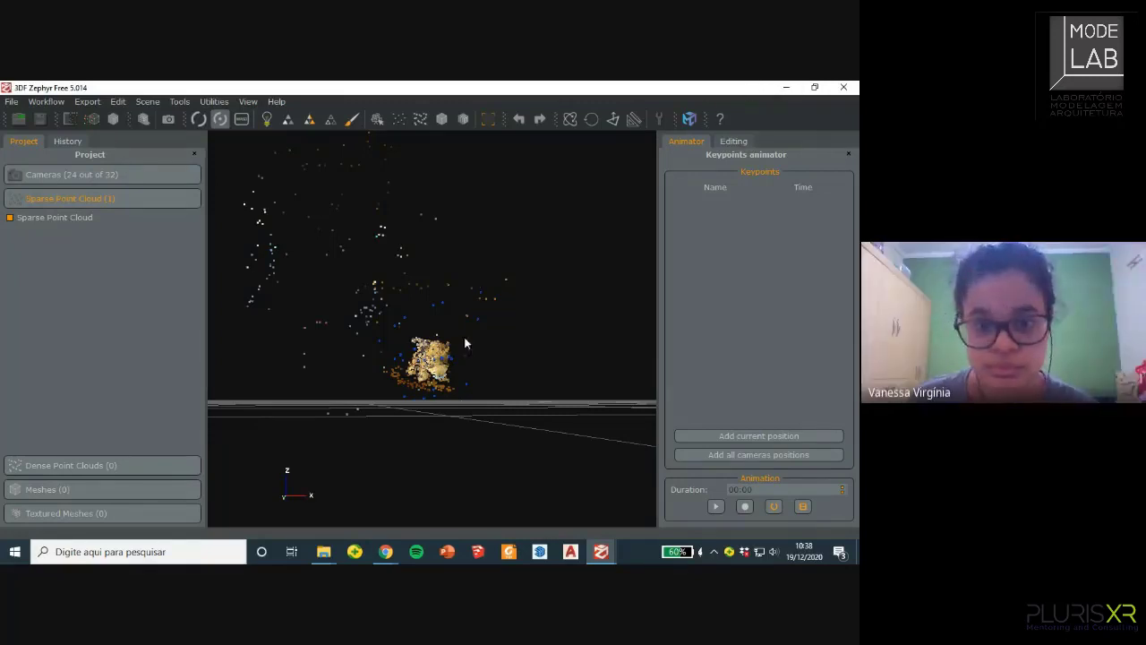
drag(420, 384, 457, 303)
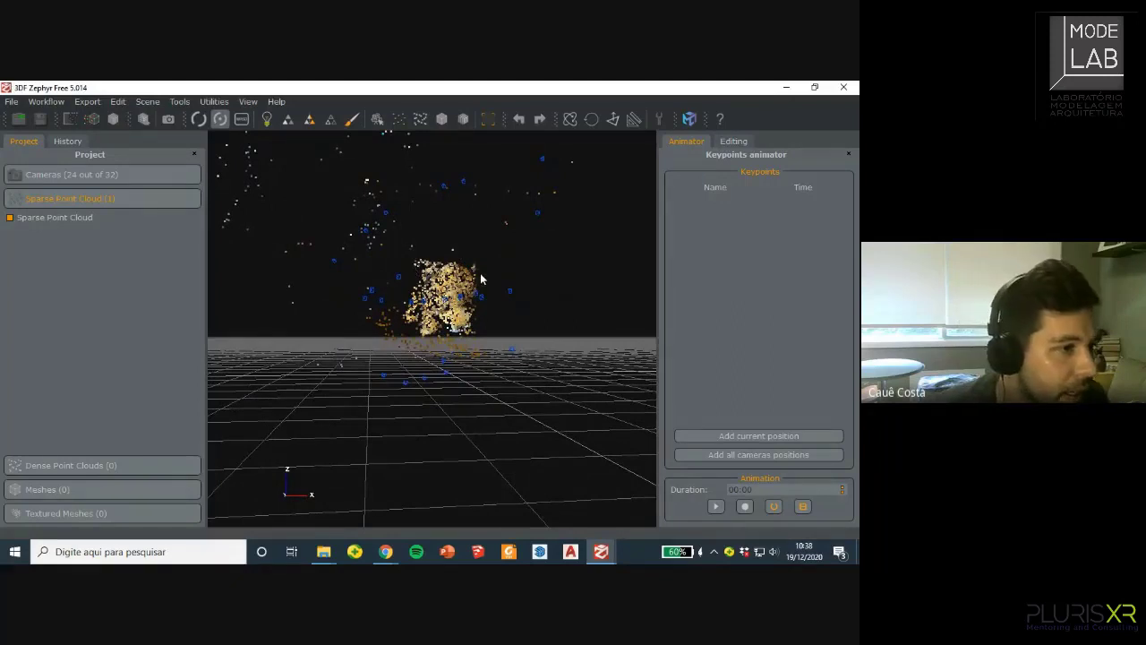
click(96, 119)
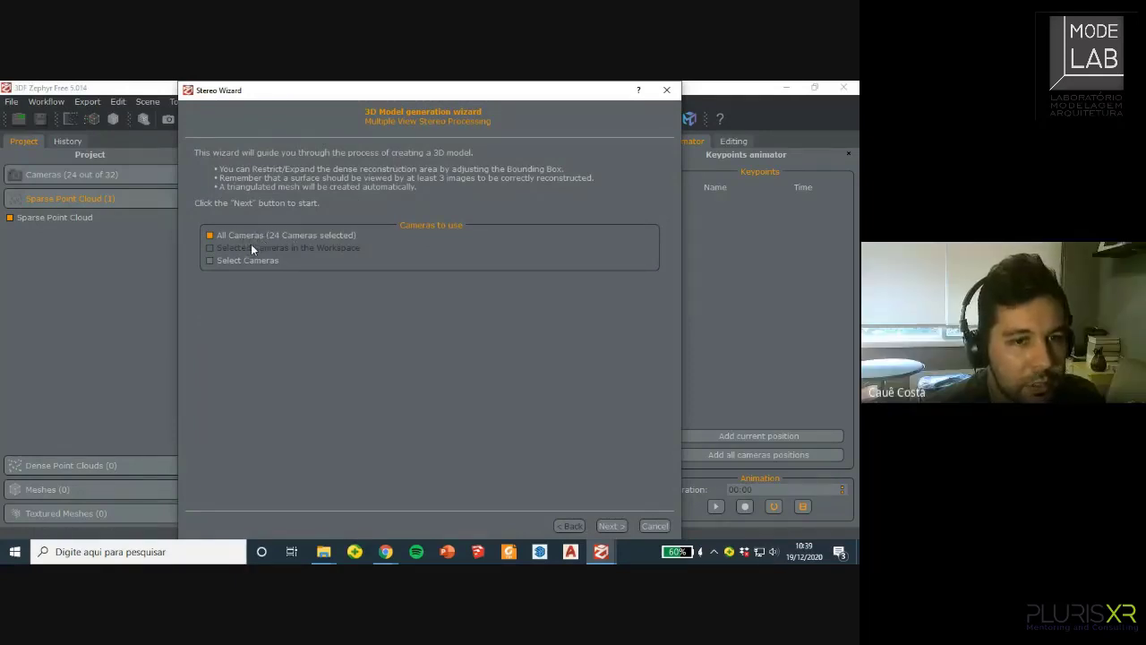
click(610, 527)
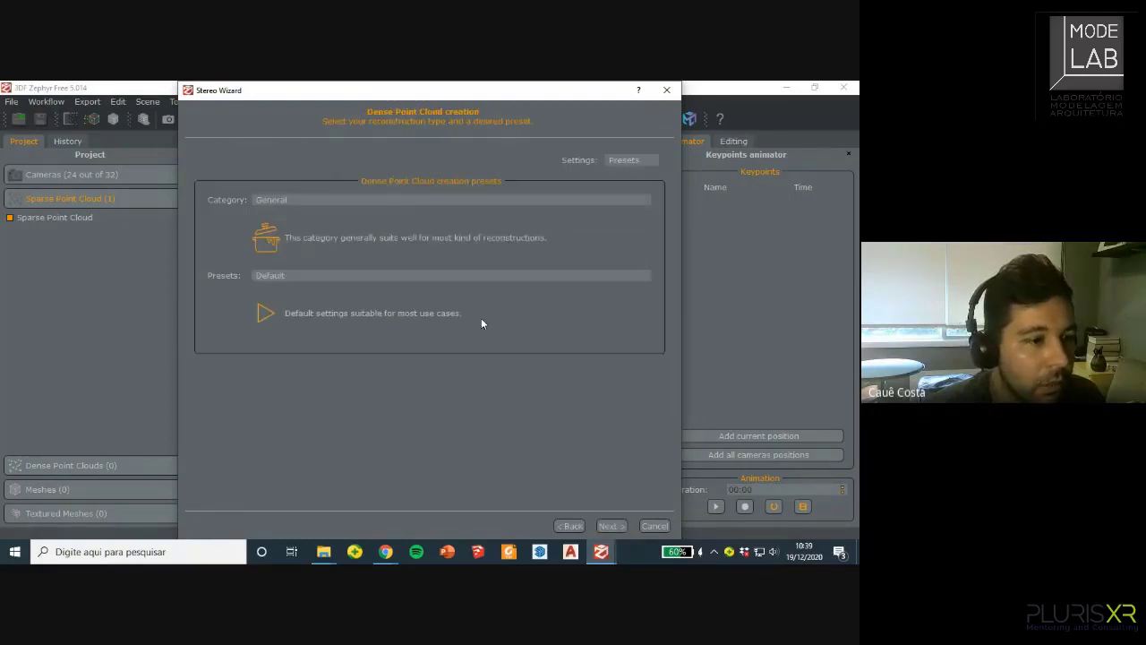
click(610, 527)
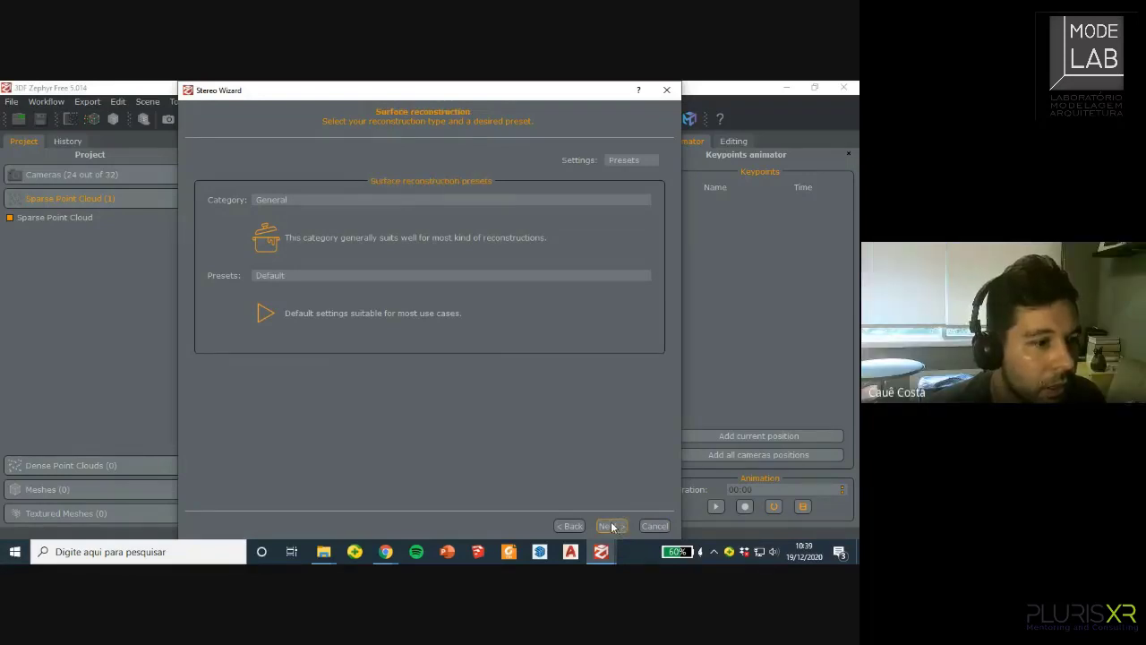
click(610, 527)
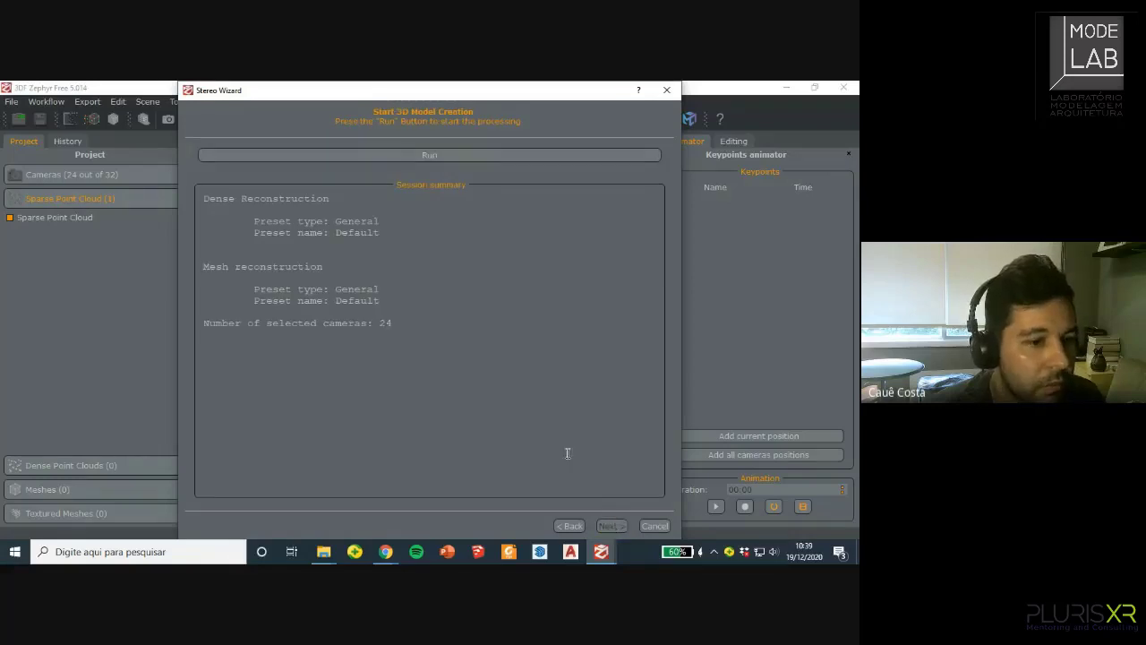
click(447, 155)
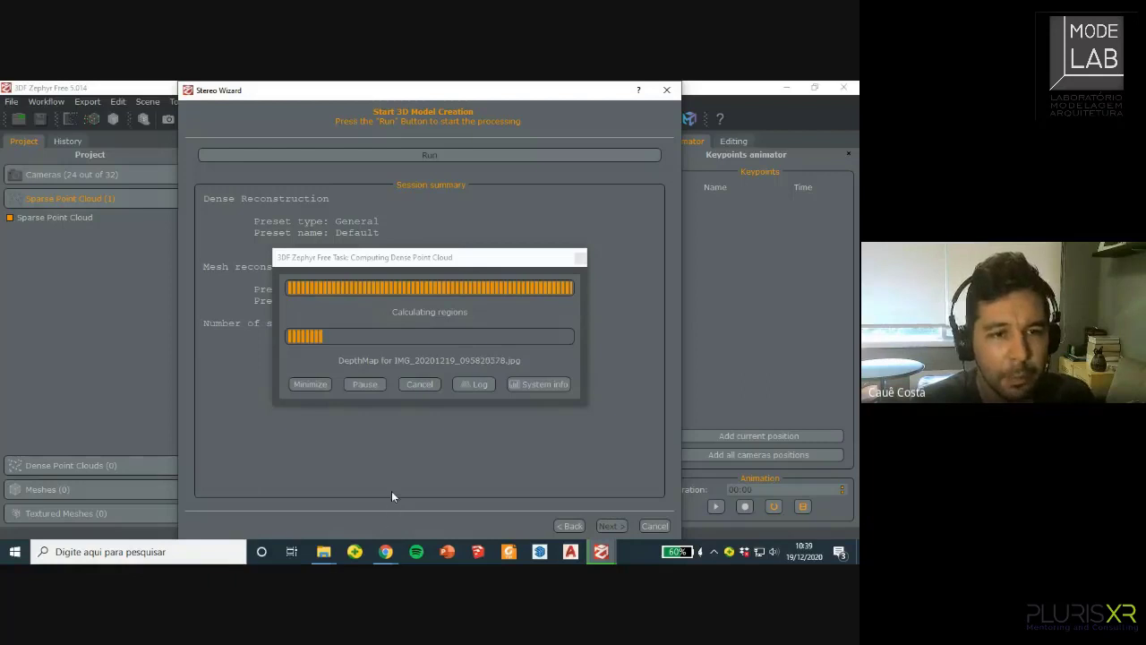
- Bring up the Google Meet sharing notice and stop sharing the screen
mouse_move(387, 551)
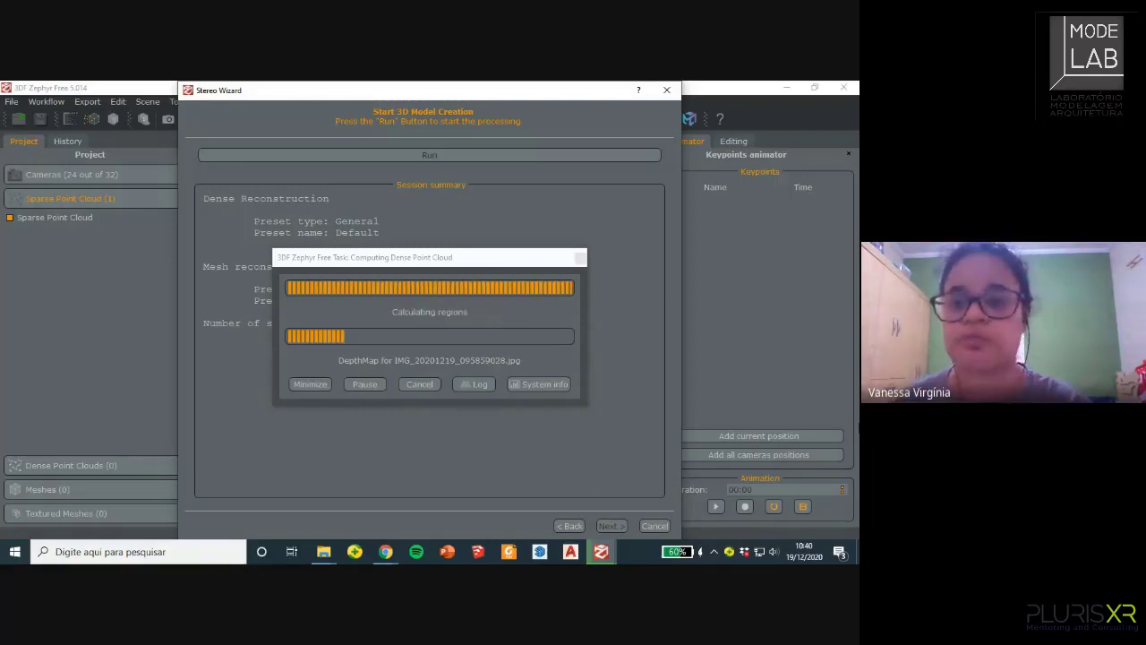
mouse_move(387, 546)
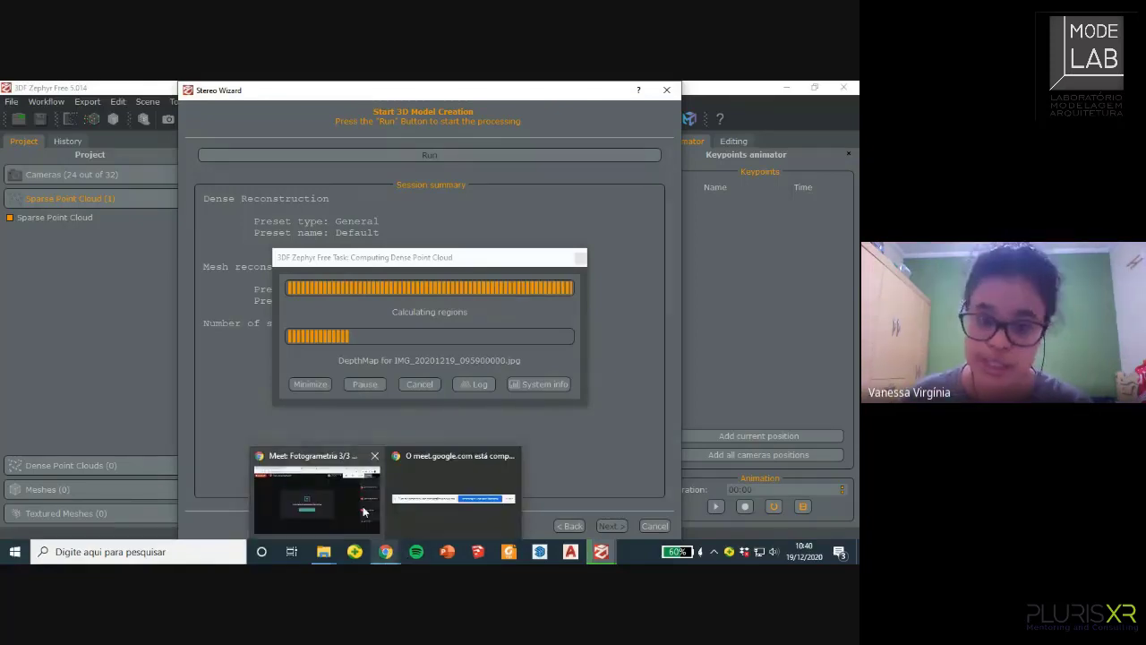
mouse_move(364, 511)
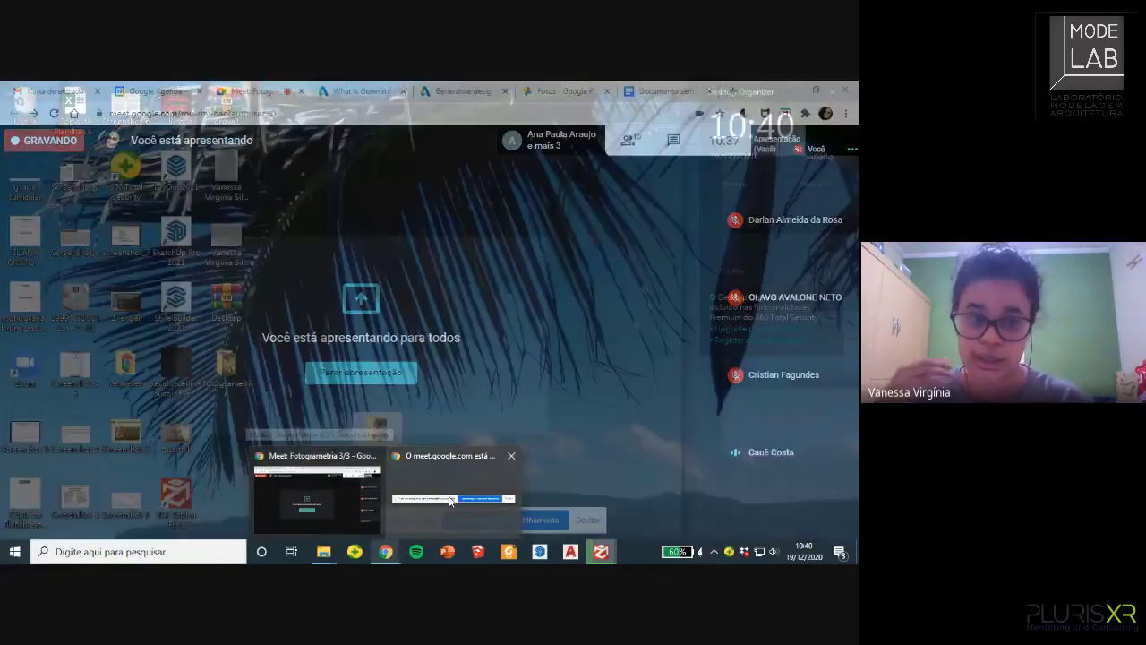
mouse_move(450, 502)
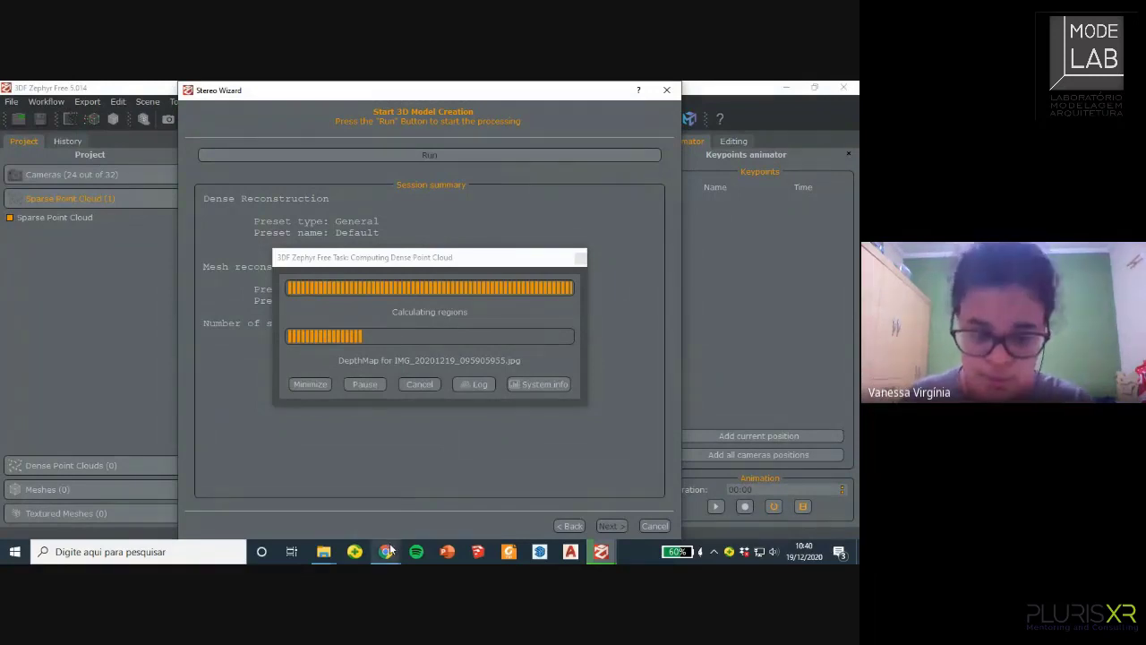
click(423, 516)
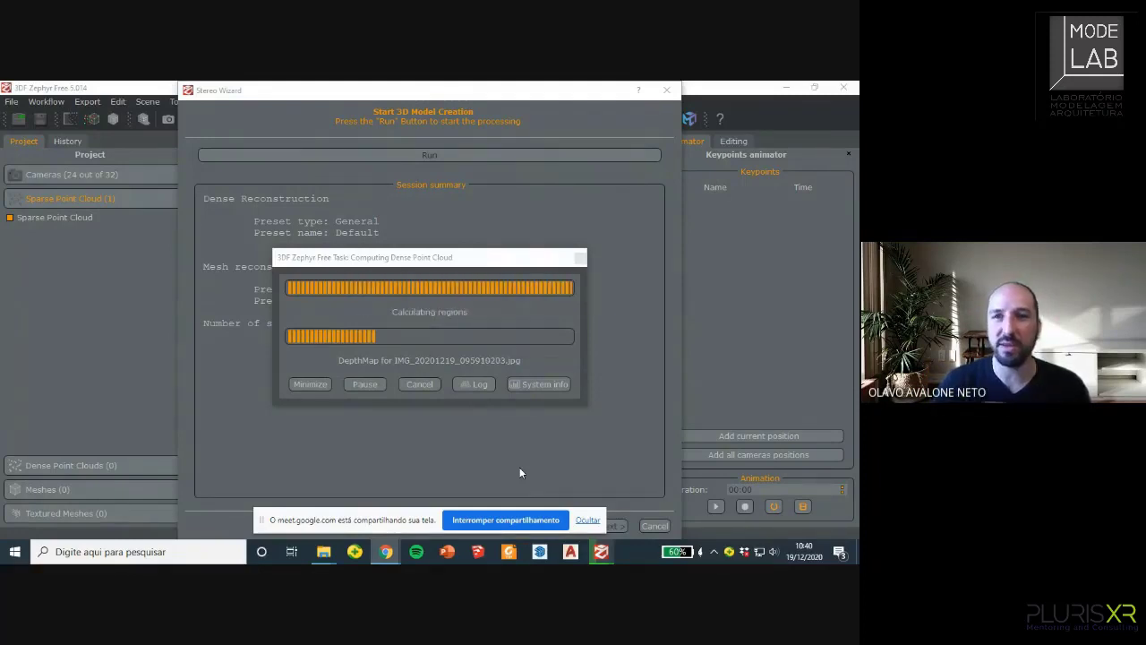
click(529, 520)
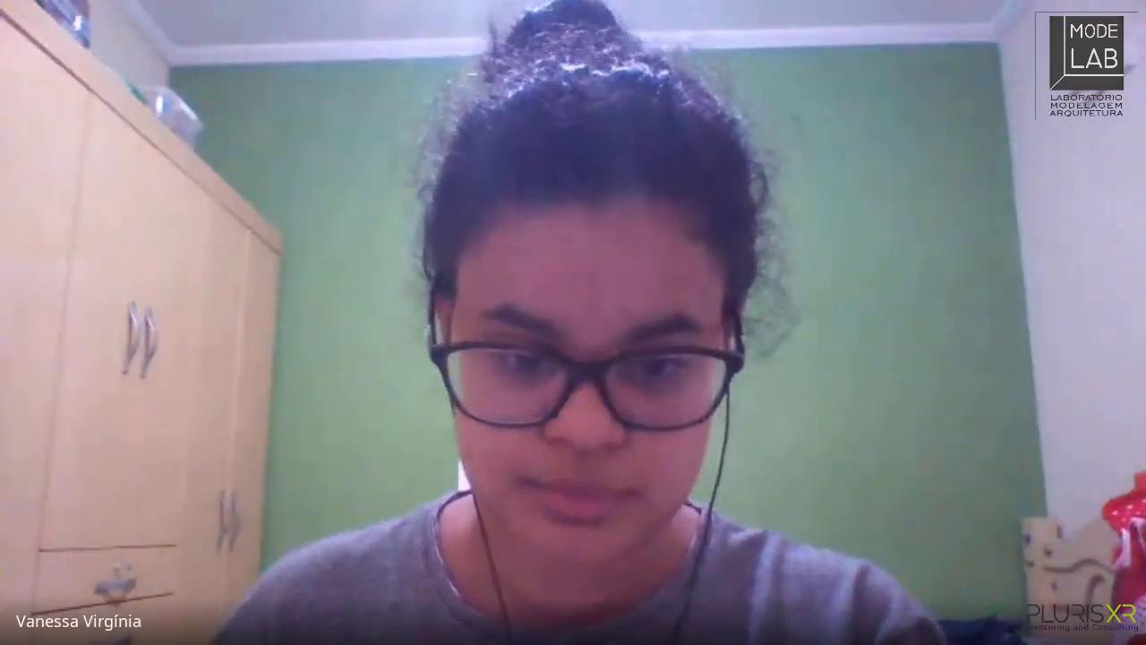
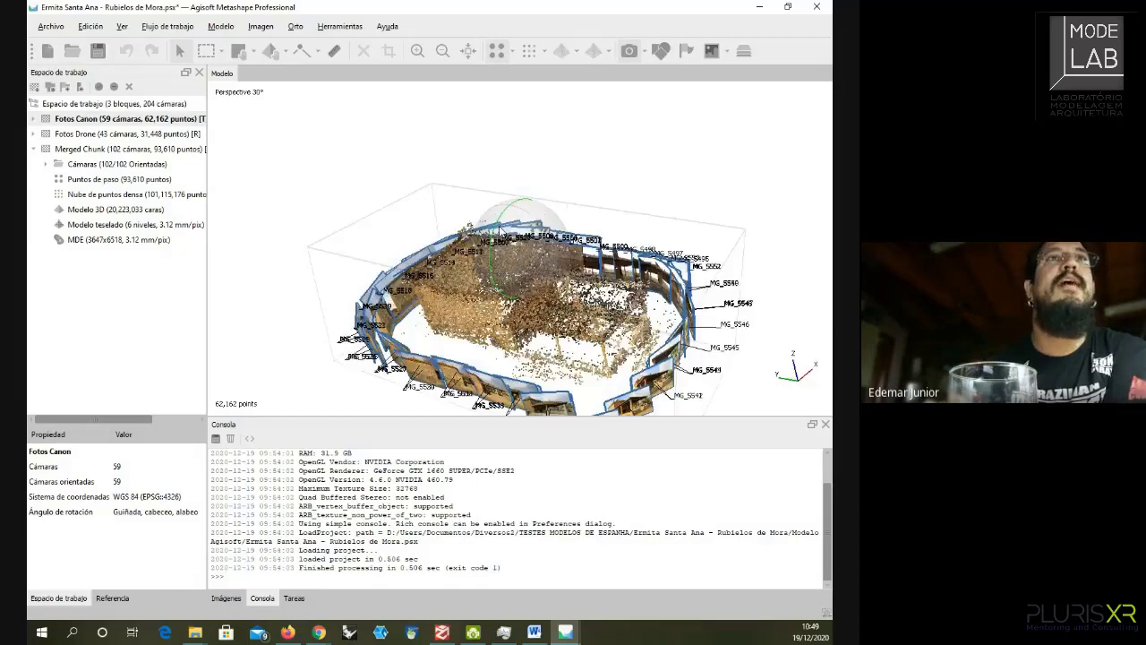
- Examine the Fotos Canon point cloud and its ring of cameras in Metashape from above and from the side
drag(519, 224, 527, 317)
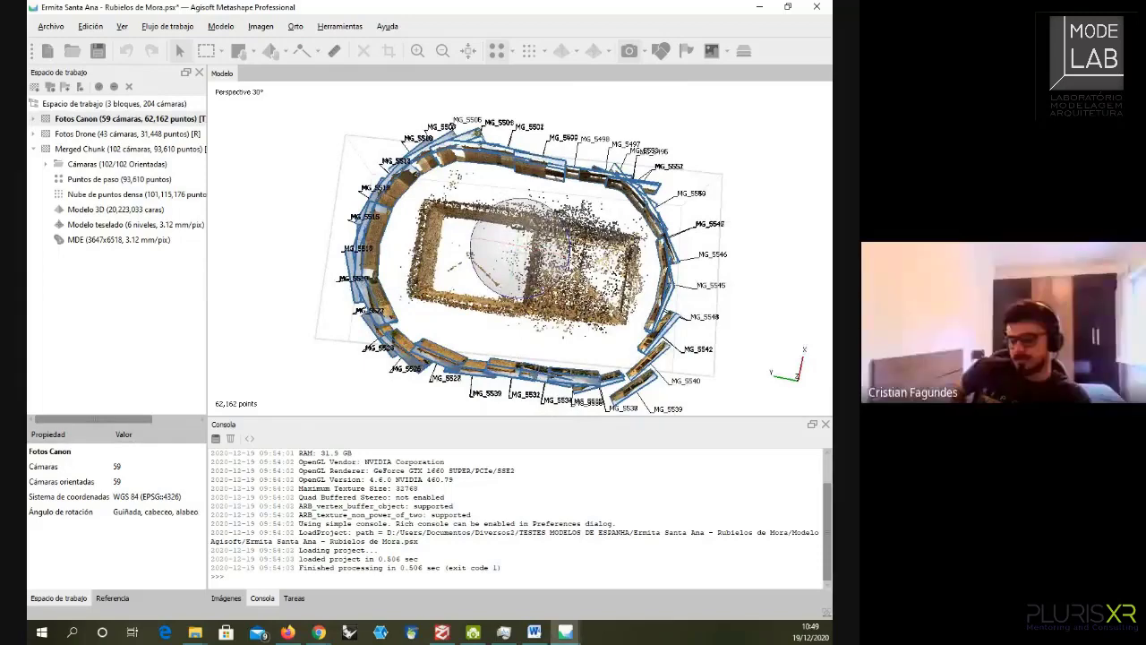
drag(571, 265, 536, 198)
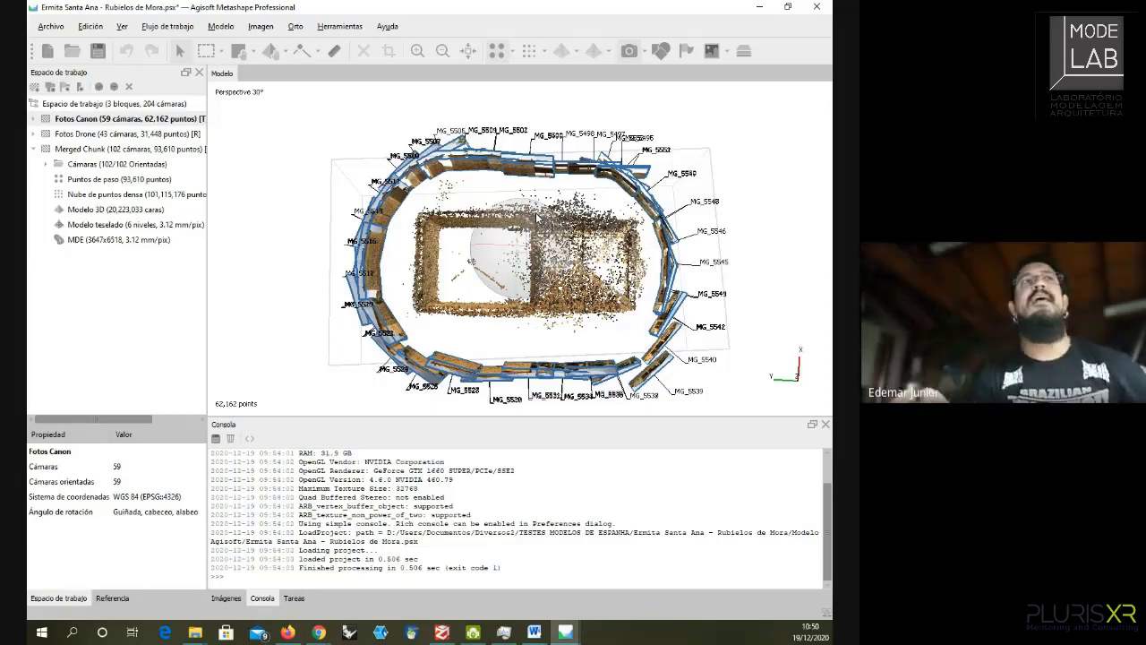
drag(516, 266, 519, 175)
- Activate the Fotos Drone chunk and examine its point cloud and surrounding camera positions from above
double_click(77, 134)
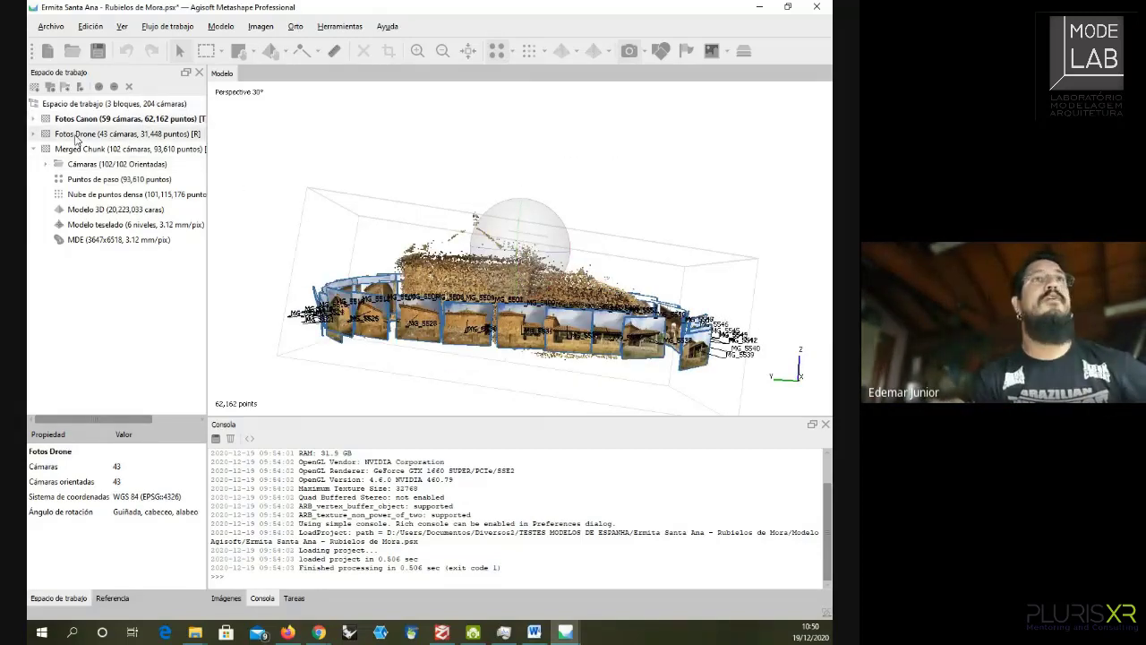
drag(511, 192, 569, 242)
scroll(510, 242, down, 5)
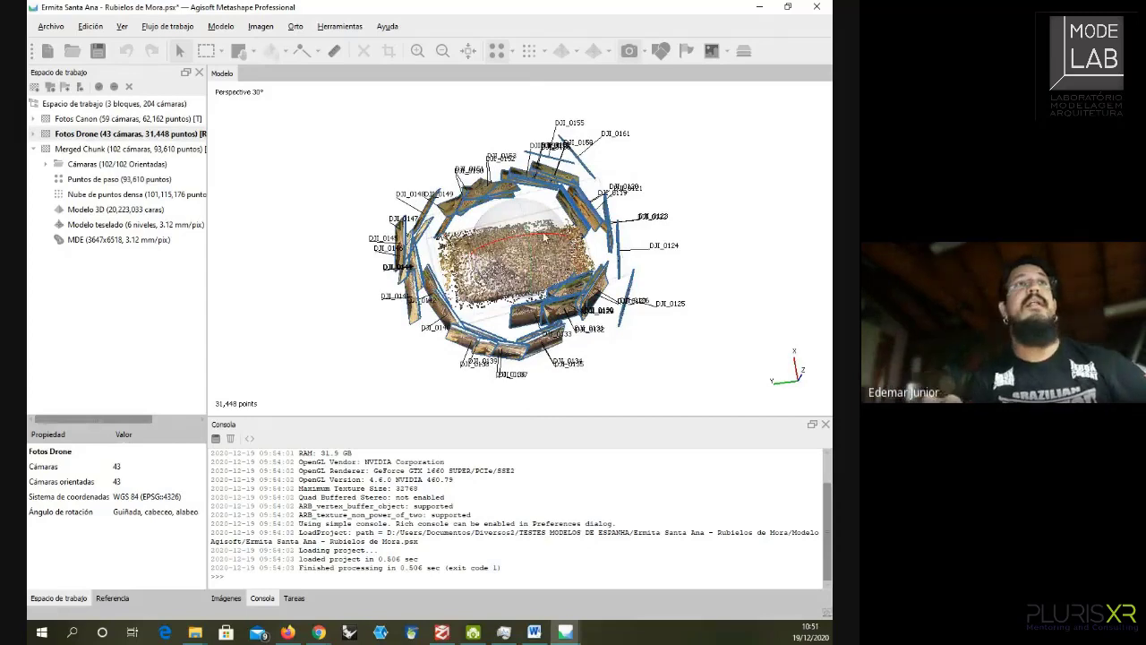
scroll(528, 251, up, 3)
drag(528, 251, 515, 262)
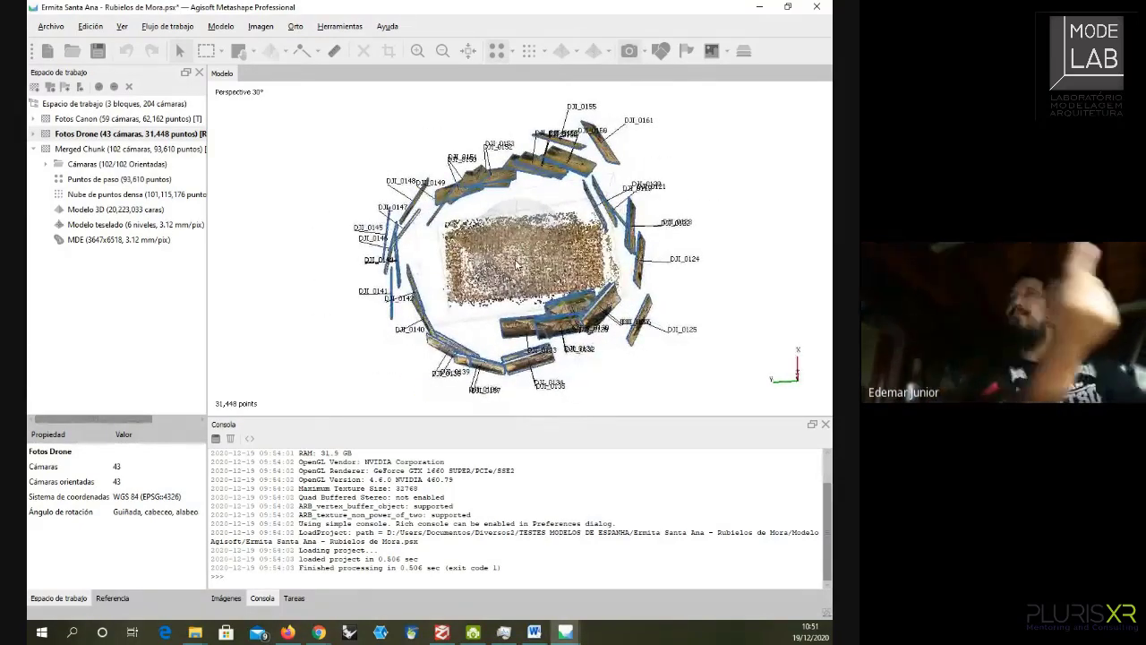
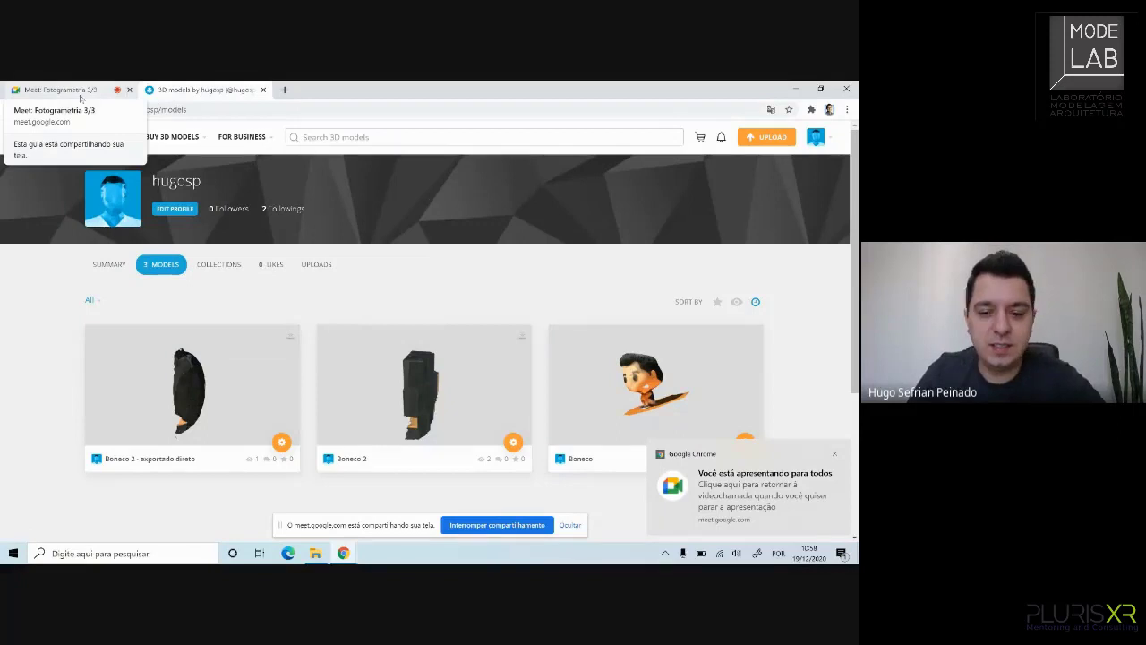
- Dismiss the screen-sharing notices on the Sketchfab profile page and open the Boneco model
click(570, 525)
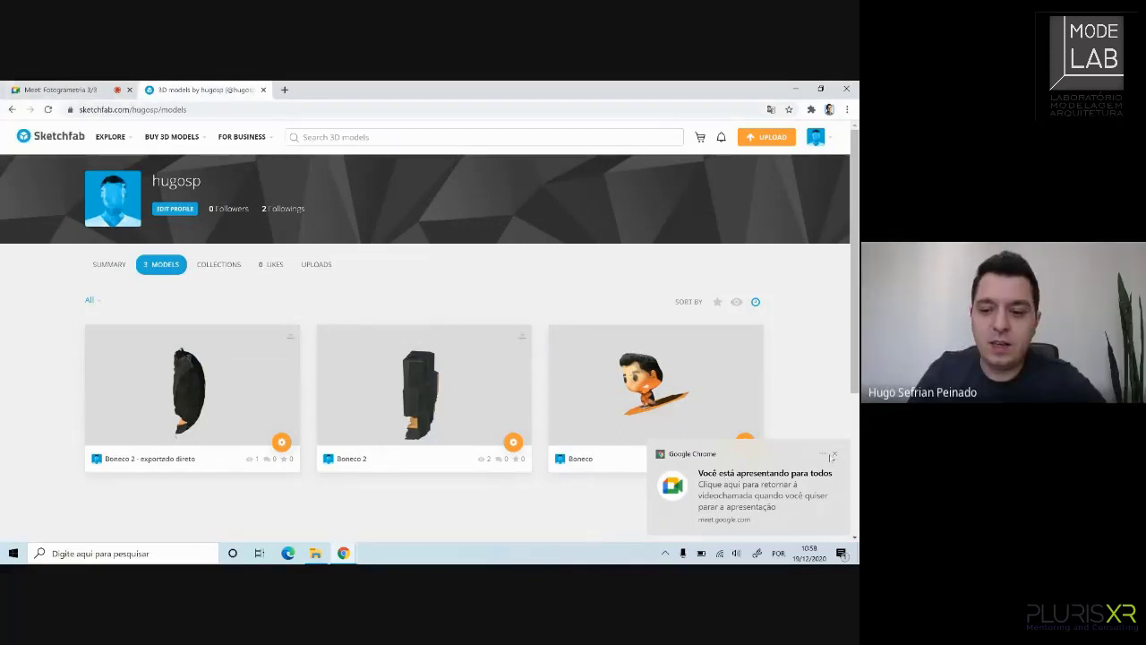
click(834, 456)
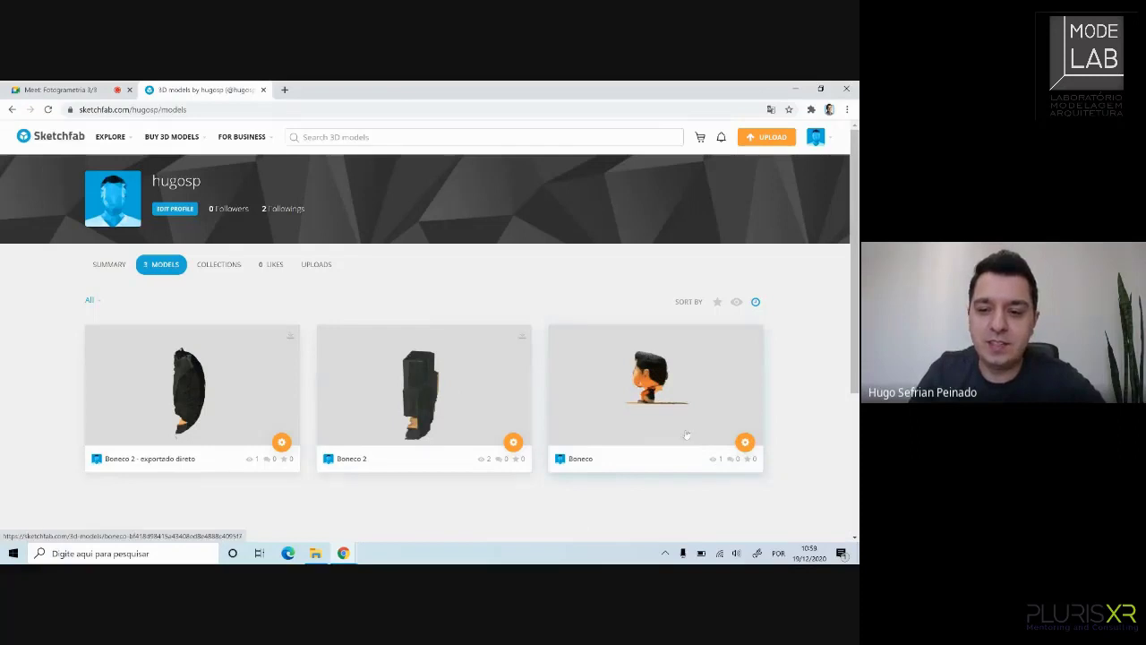
click(687, 435)
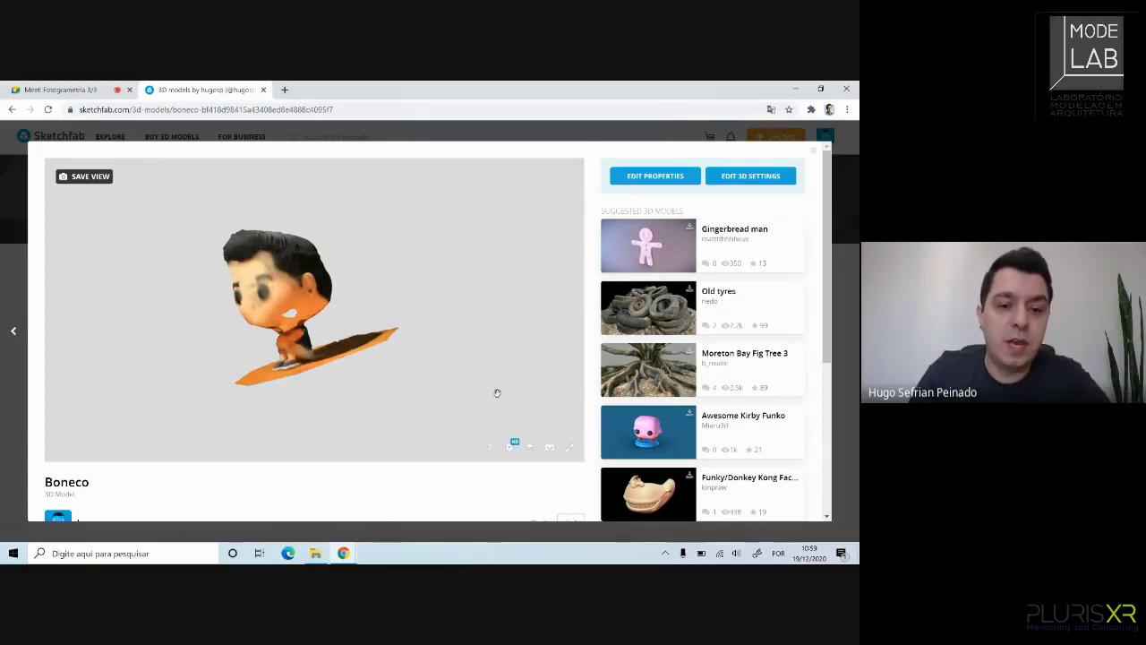
- Examine the Boneco figure's face, body and base from the front, side and above
mouse_move(455, 381)
mouse_down()
mouse_move(475, 424)
mouse_move(432, 417)
mouse_move(427, 404)
mouse_move(443, 394)
mouse_up()
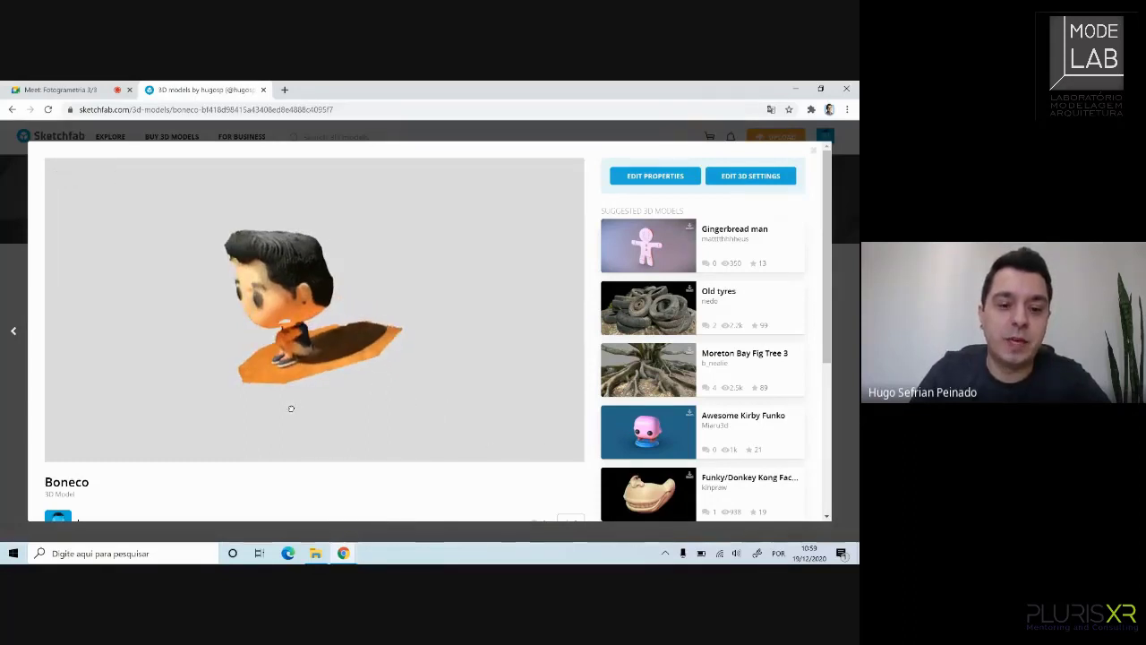
drag(300, 402, 312, 396)
drag(278, 346, 332, 318)
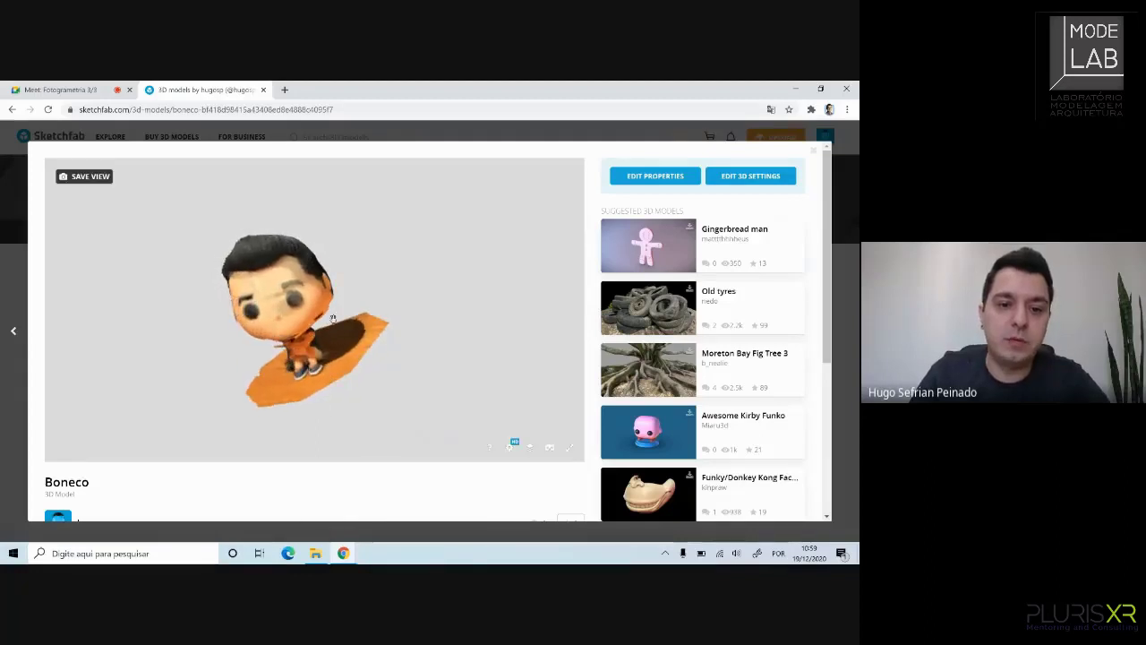
mouse_move(395, 378)
mouse_down()
mouse_move(371, 391)
mouse_move(341, 321)
mouse_up()
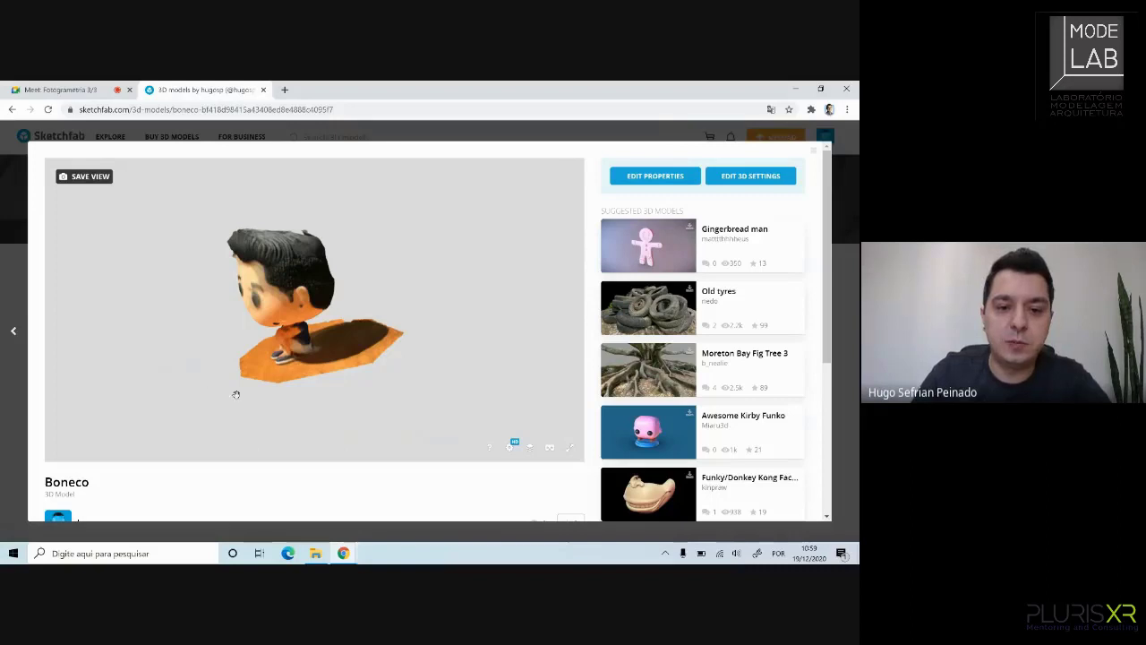
mouse_move(235, 394)
mouse_down()
mouse_move(364, 357)
mouse_move(306, 359)
mouse_up()
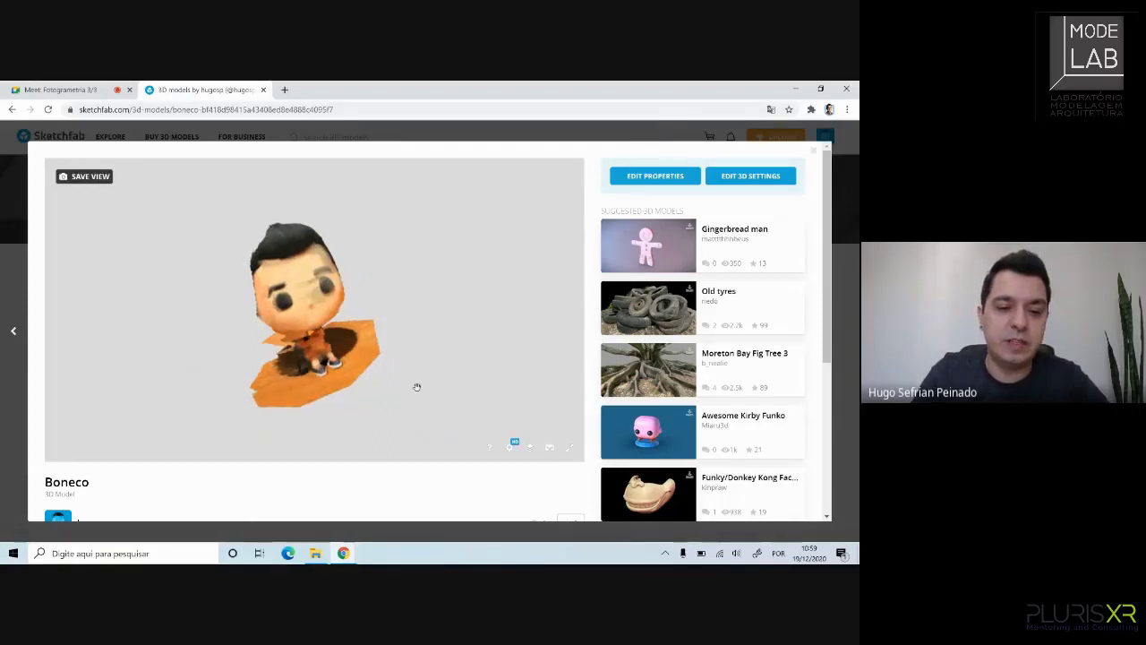
mouse_move(327, 424)
mouse_down()
mouse_move(258, 427)
mouse_move(290, 441)
mouse_move(274, 420)
mouse_move(287, 376)
mouse_up()
drag(291, 320, 370, 381)
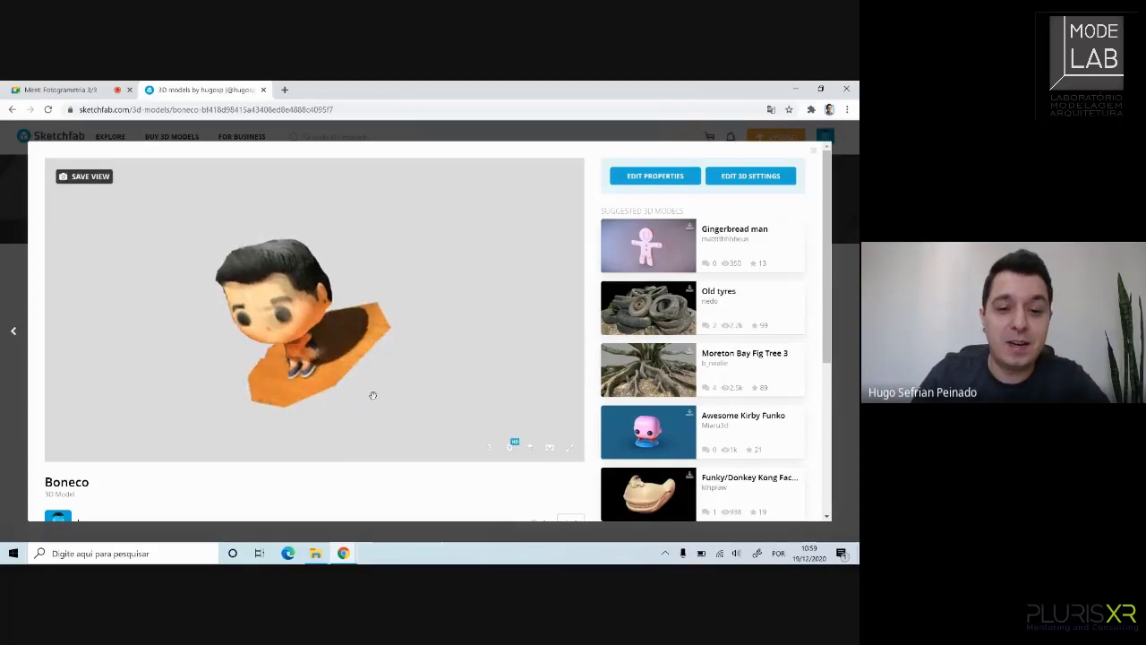
drag(225, 340, 269, 295)
drag(275, 418, 304, 376)
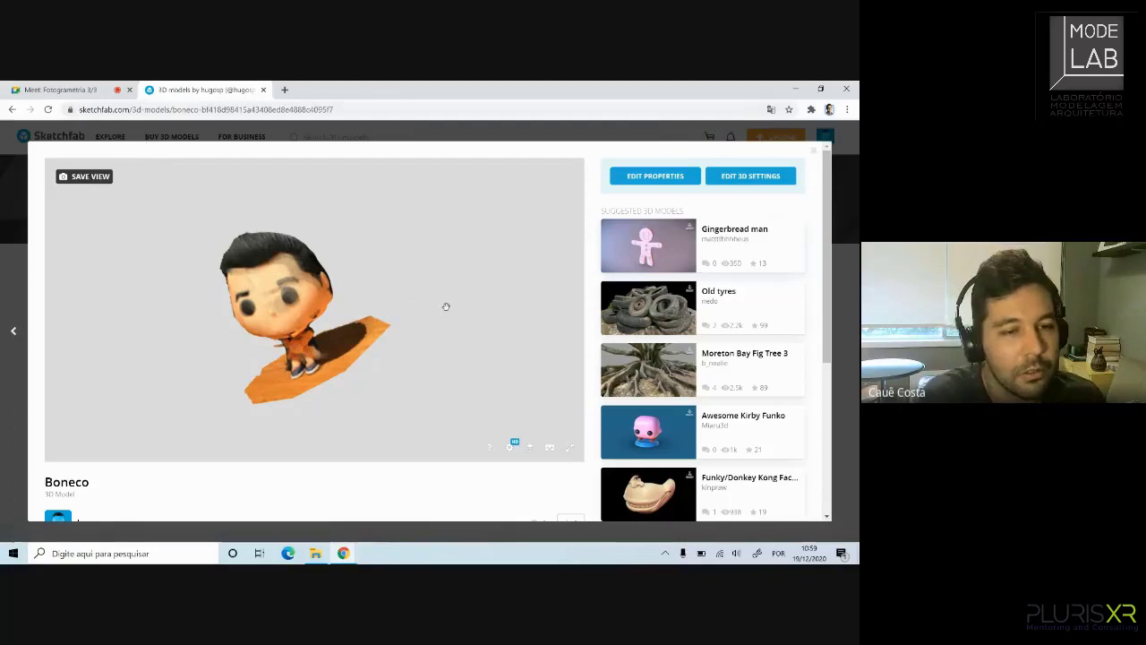
key(XF86AudioLowerVolume)
key(XF86AudioRaiseVolume)
key(XF86AudioRaiseVolume)
key(XF86AudioRaiseVolume)
key(XF86AudioRaiseVolume)
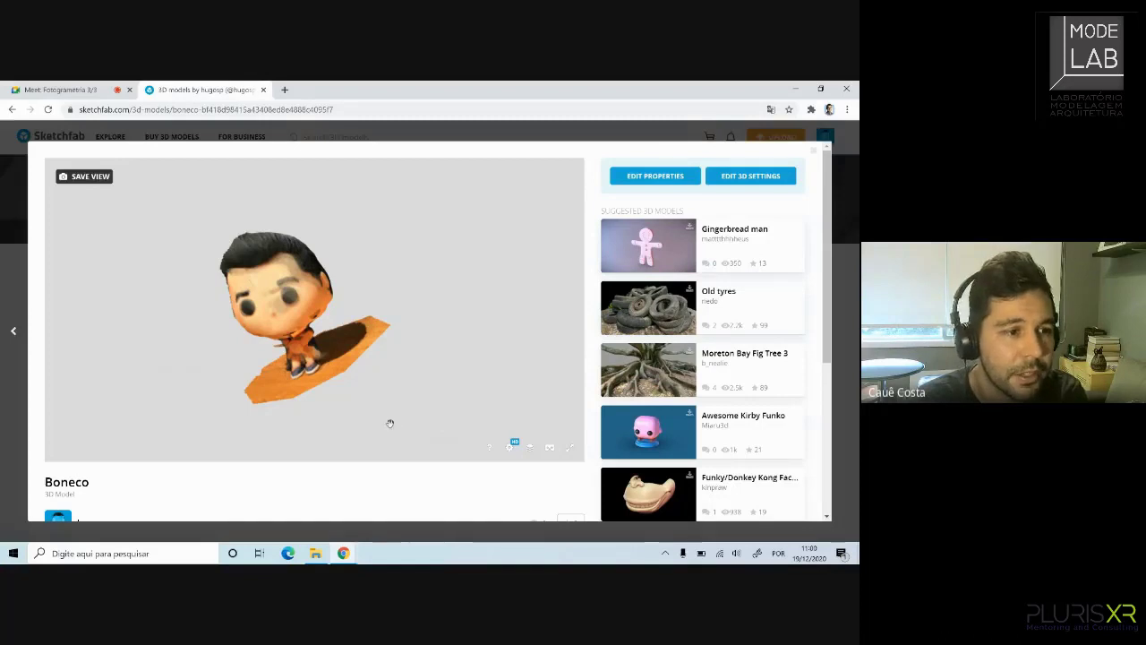
key(XF86AudioRaiseVolume)
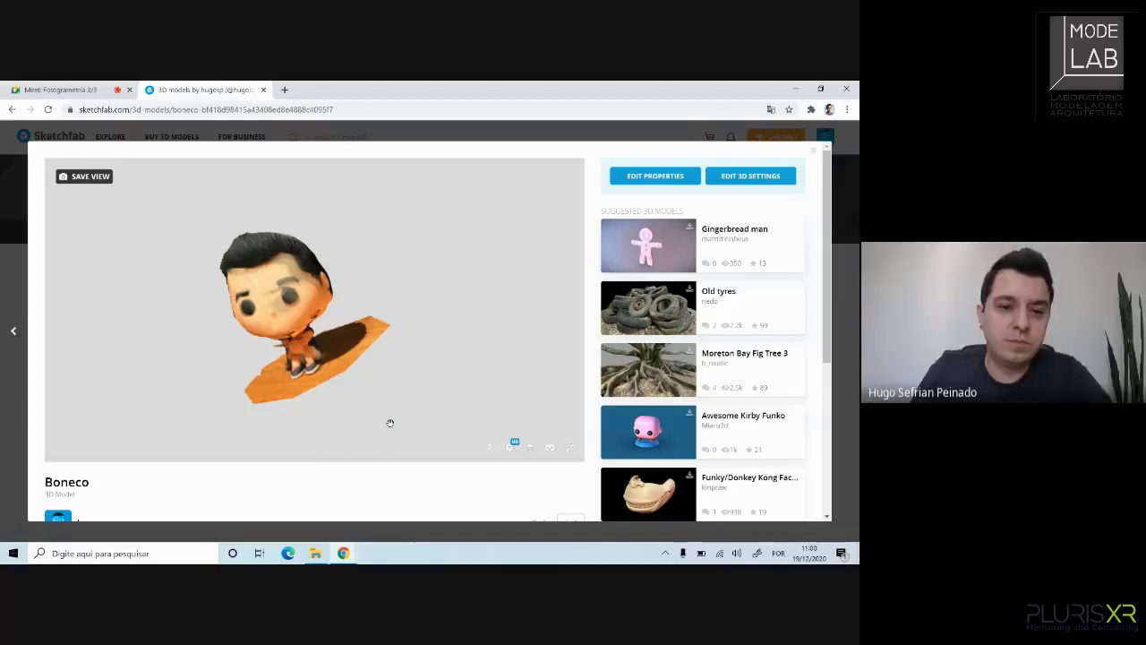
- Finish viewing the Boneco model, close it and open the model Boneco 2 - exportado direto
mouse_move(356, 404)
mouse_down()
mouse_move(353, 389)
mouse_move(362, 411)
mouse_move(438, 397)
mouse_move(440, 409)
mouse_move(375, 420)
mouse_move(349, 399)
mouse_move(373, 404)
mouse_up()
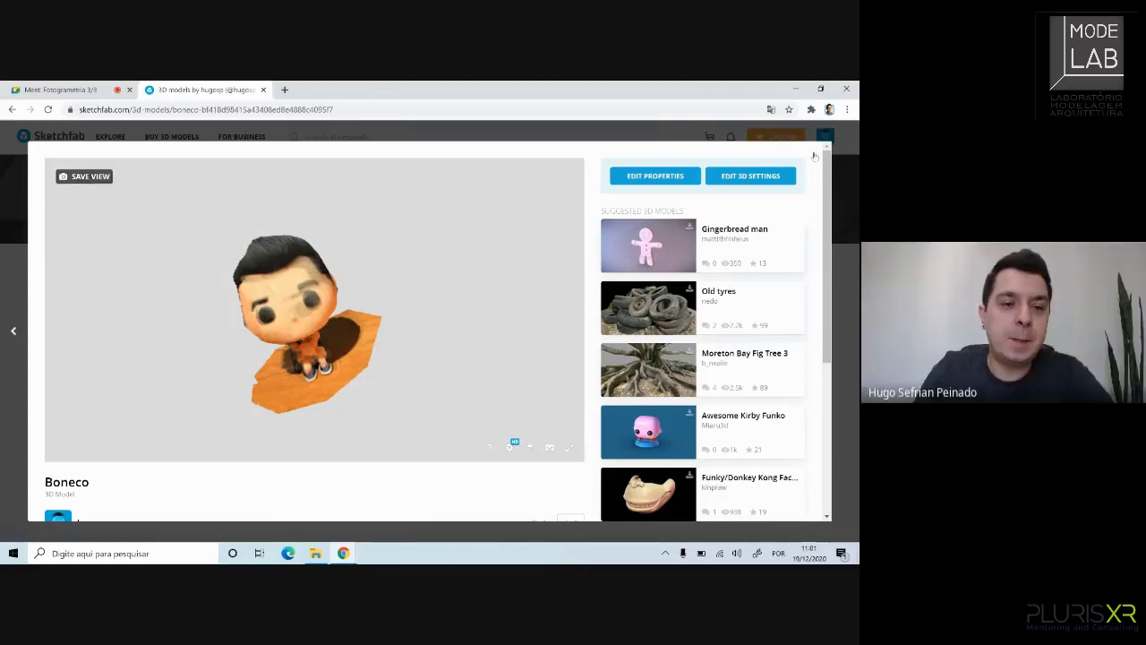
click(814, 157)
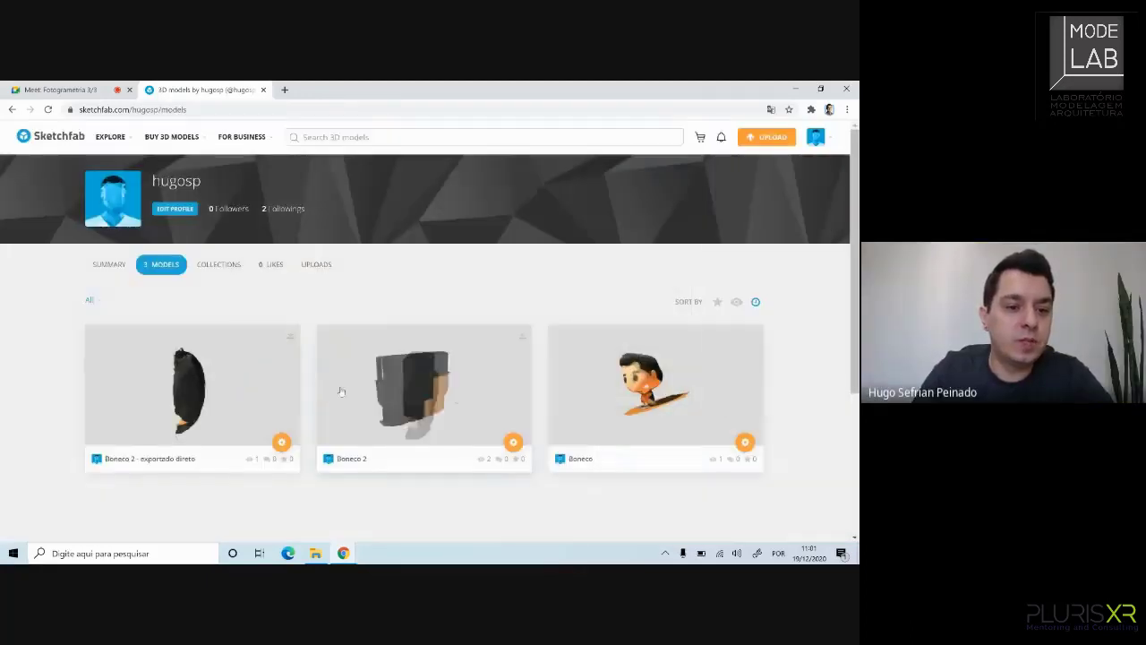
click(197, 393)
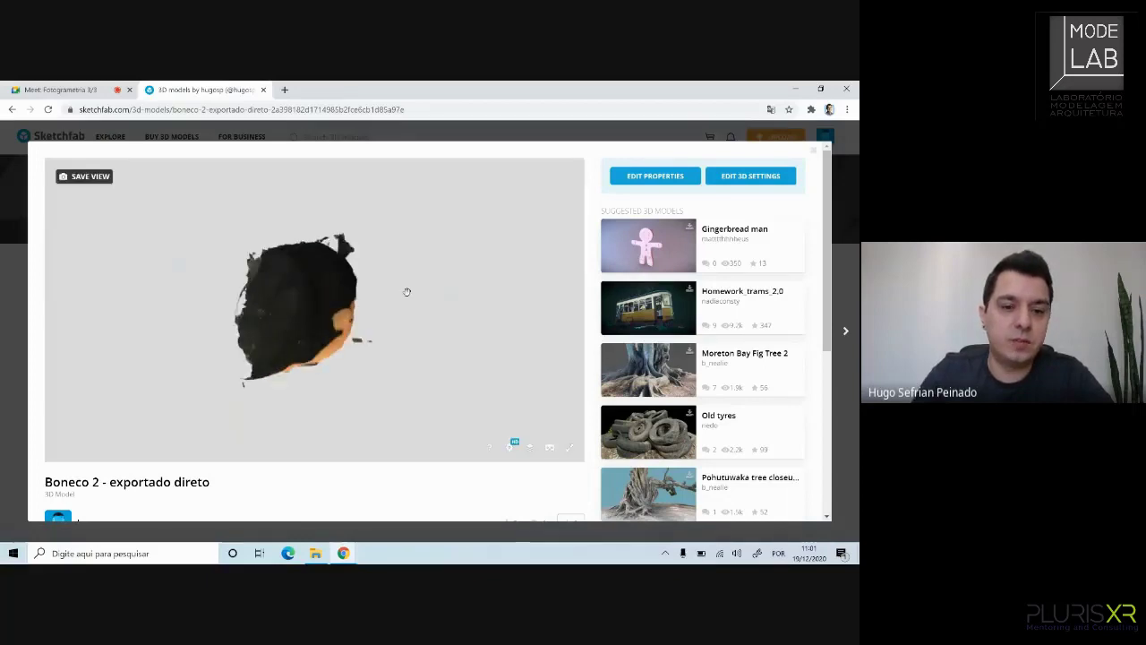
- Examine the Boneco 2 - exportado direto head fragment from the back, front and side
drag(285, 298, 390, 407)
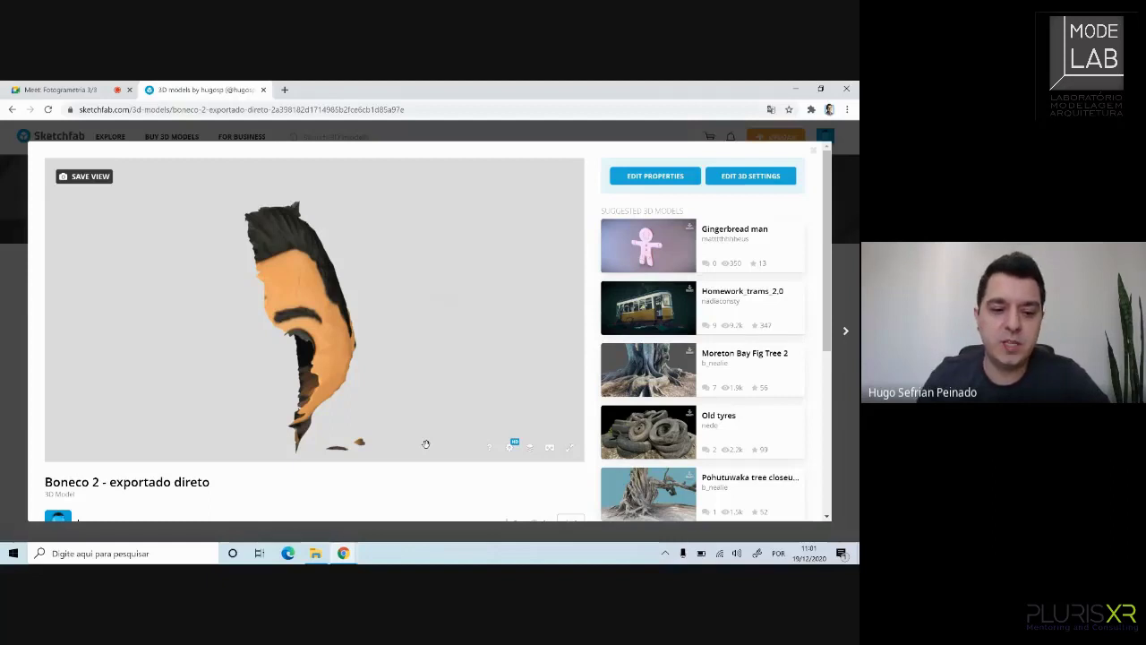
drag(296, 412, 281, 391)
mouse_move(366, 445)
mouse_down()
mouse_move(344, 450)
mouse_move(392, 259)
mouse_move(287, 305)
mouse_move(209, 359)
mouse_up()
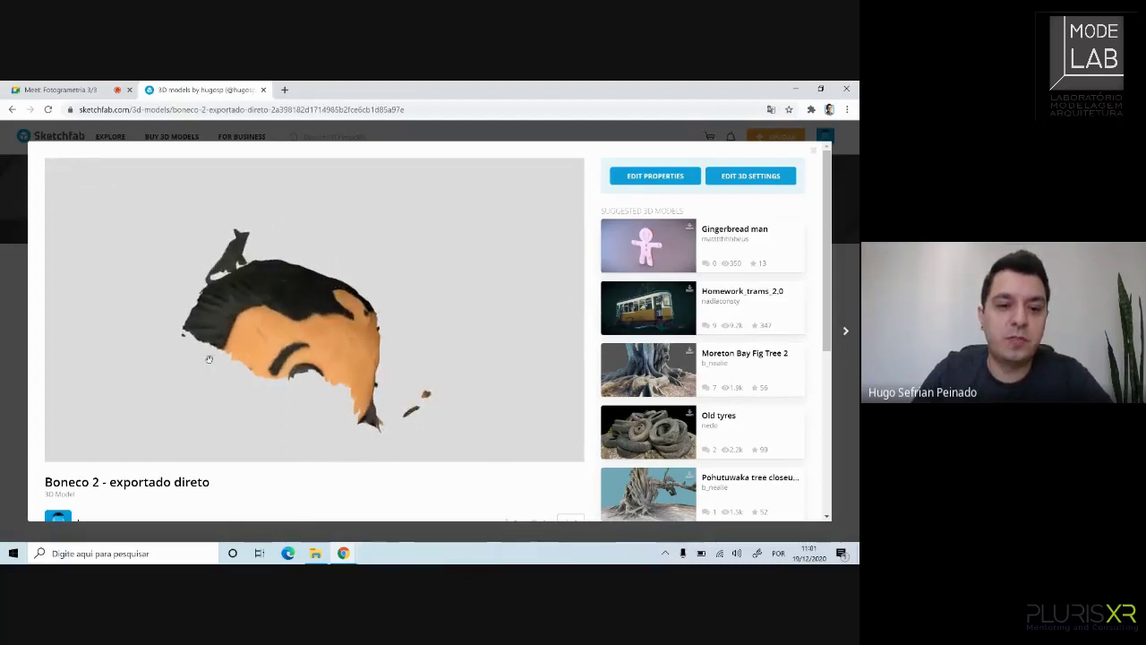
mouse_move(228, 267)
mouse_down()
mouse_move(266, 262)
mouse_move(349, 335)
mouse_move(356, 412)
mouse_move(274, 402)
mouse_move(185, 320)
mouse_move(402, 353)
mouse_up()
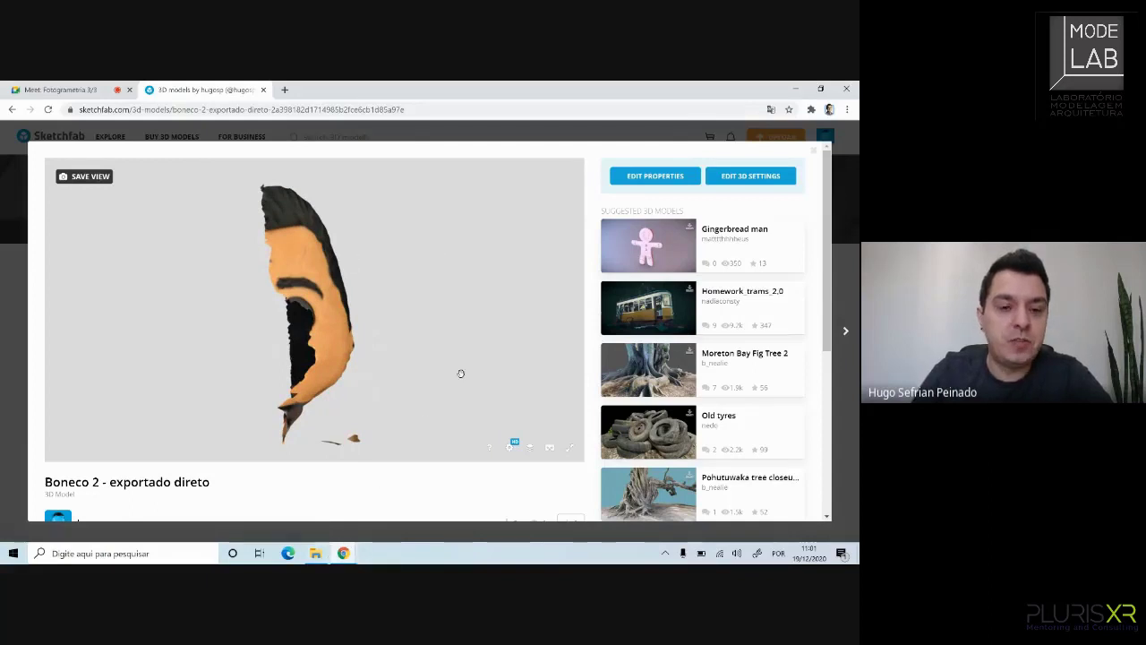
drag(389, 390, 368, 385)
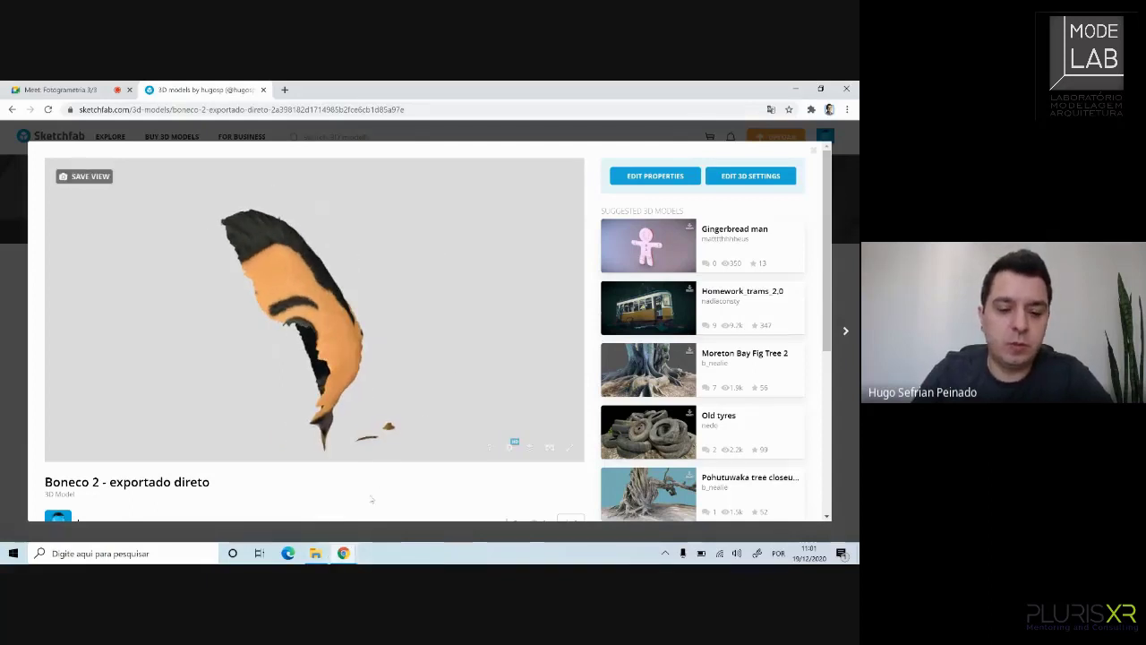
- Switch to the Exercício 1 folder in File Explorer, view the texture image Boneco_2.jpg and close it
key(alt+Tab)
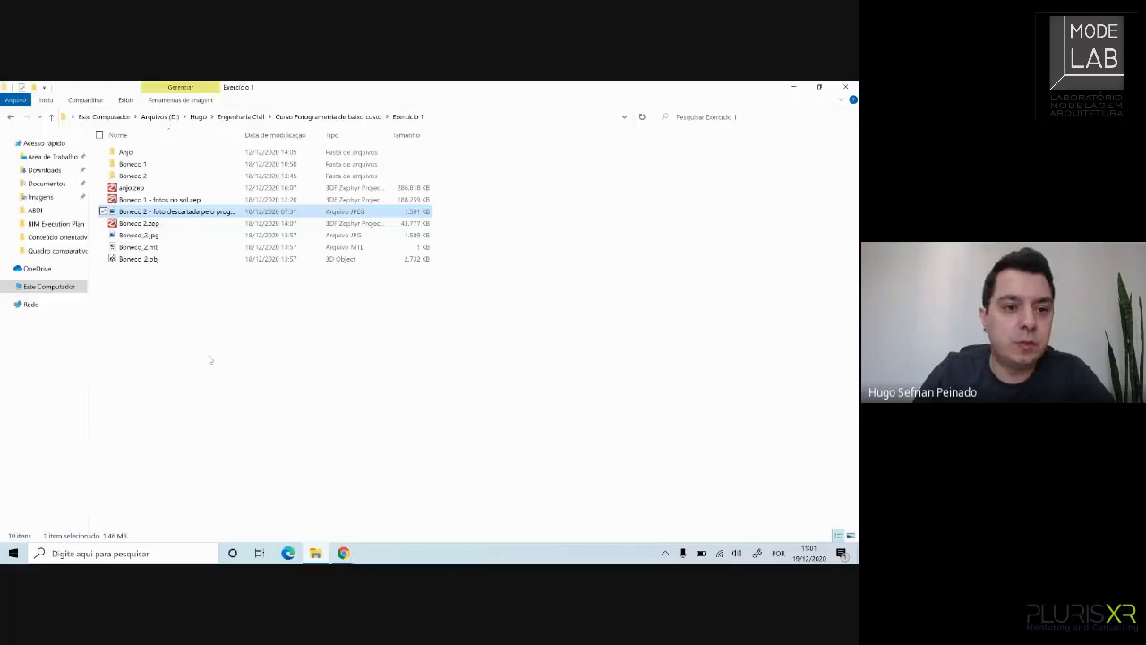
click(139, 234)
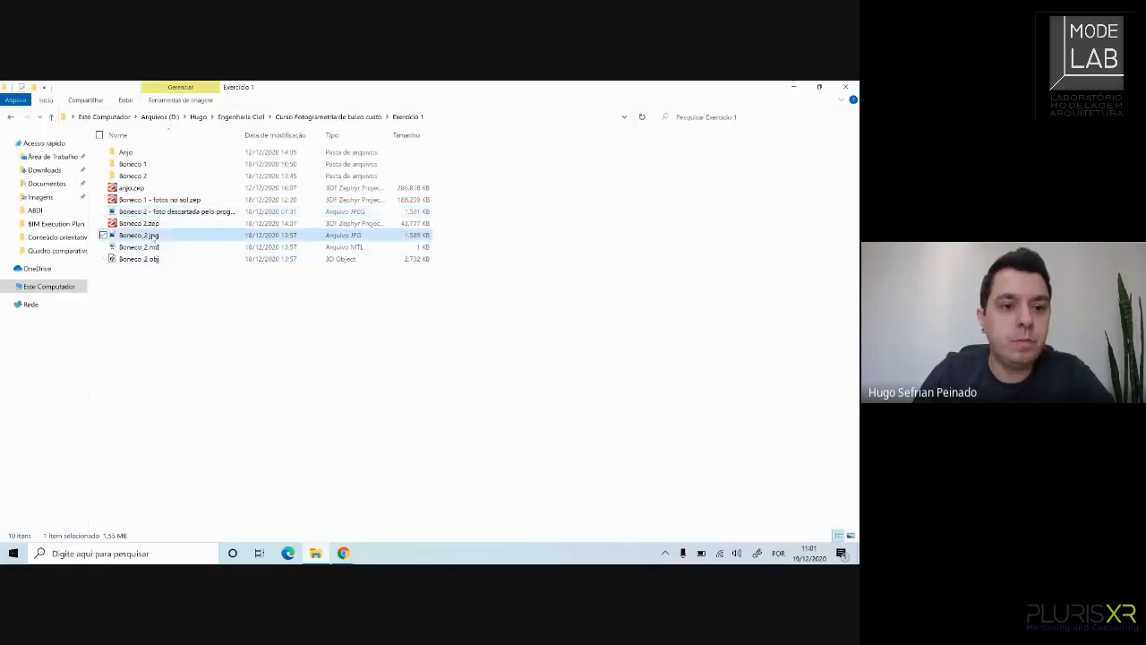
double_click(155, 235)
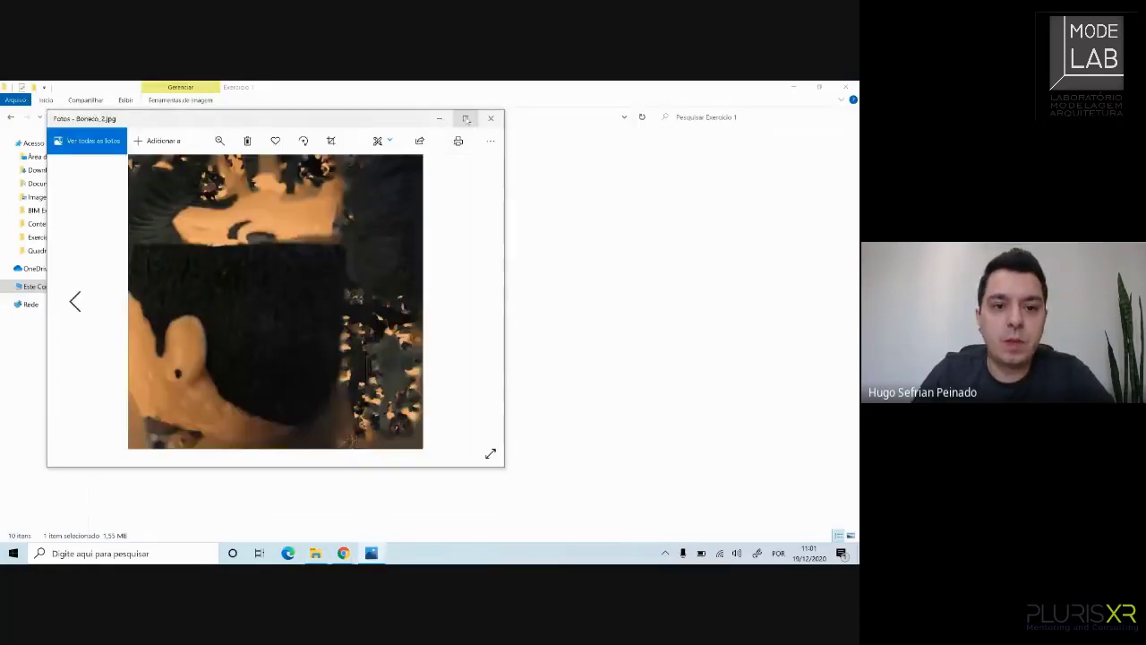
click(491, 118)
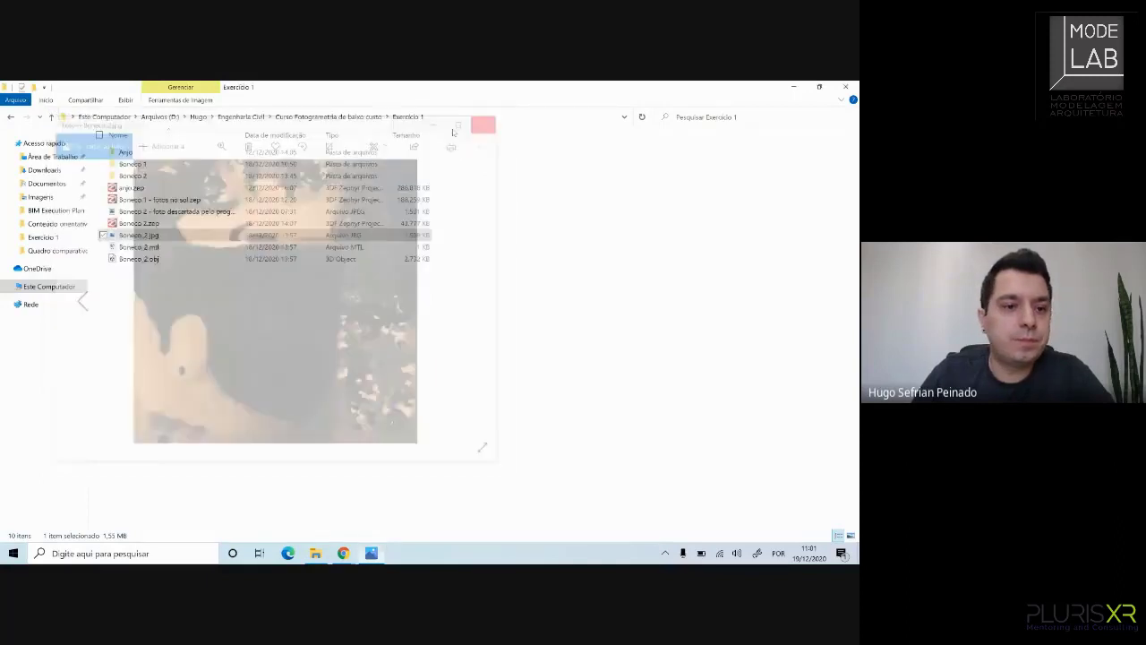
- View the photo Boneco 2 - foto descartada pelo programa.jpeg in a maximized window and close it
double_click(179, 211)
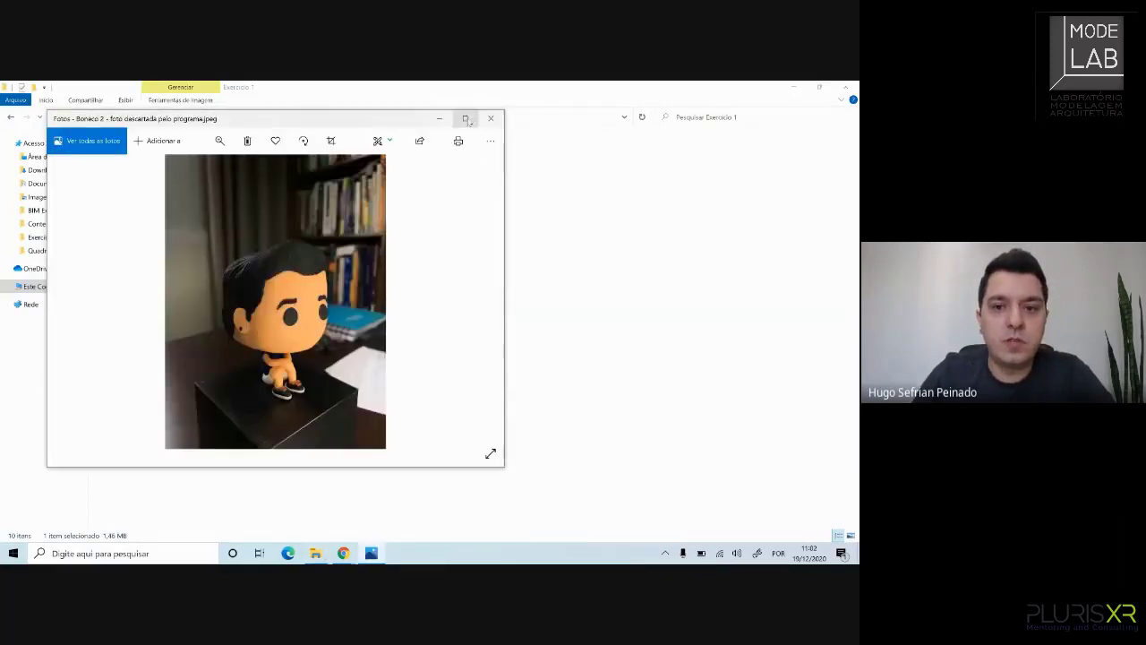
click(463, 118)
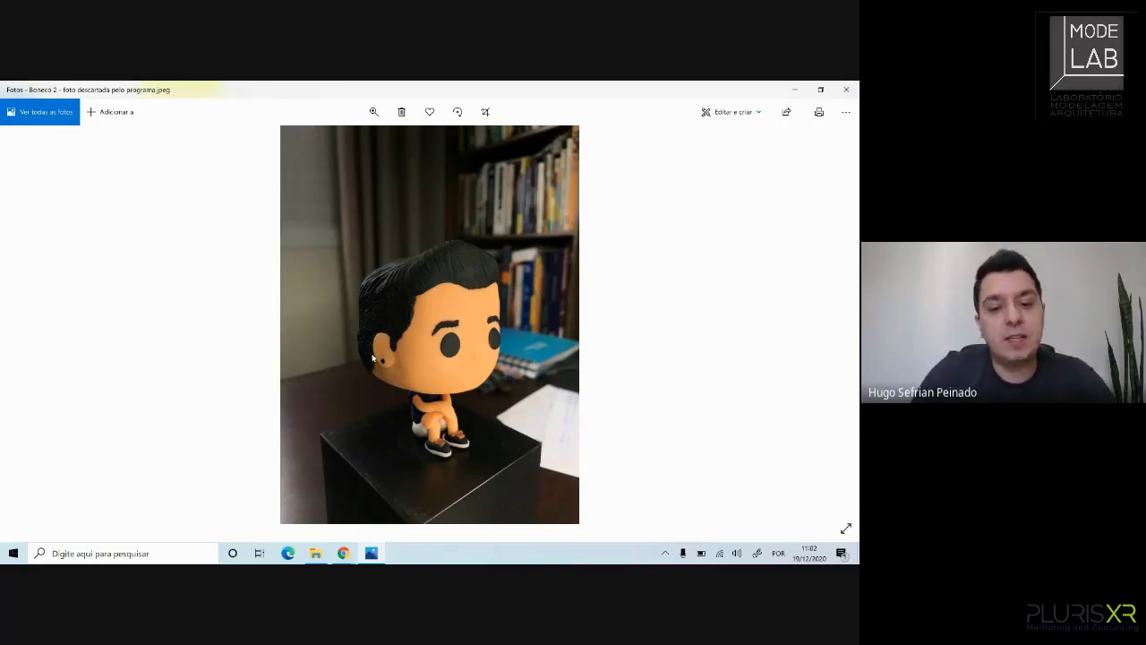
click(849, 92)
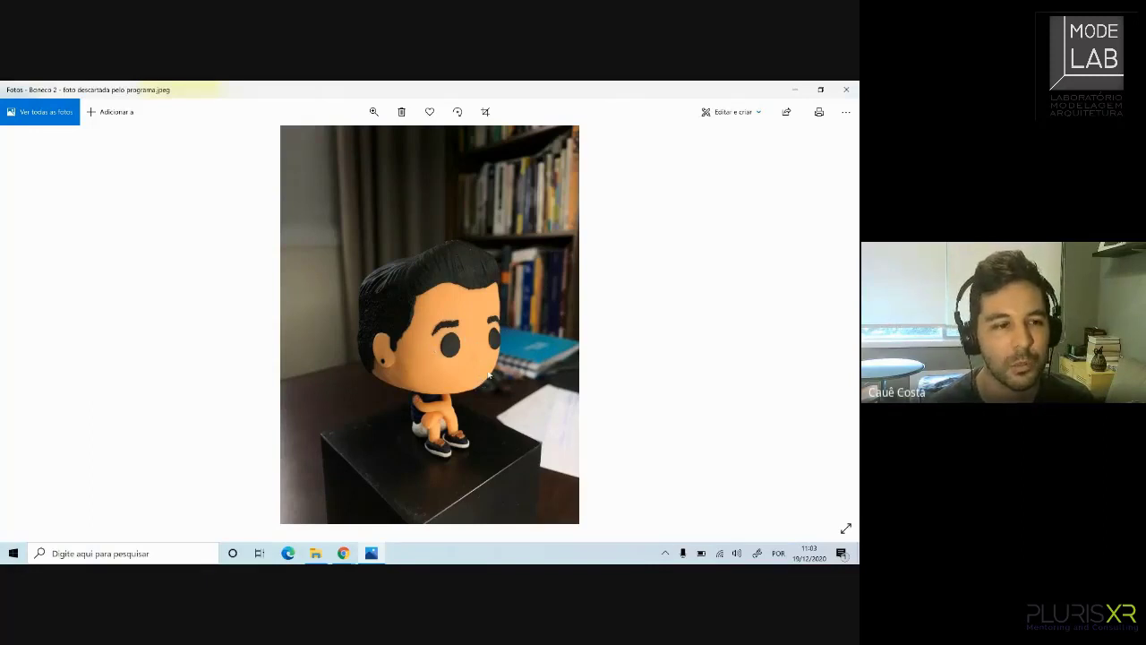
click(848, 90)
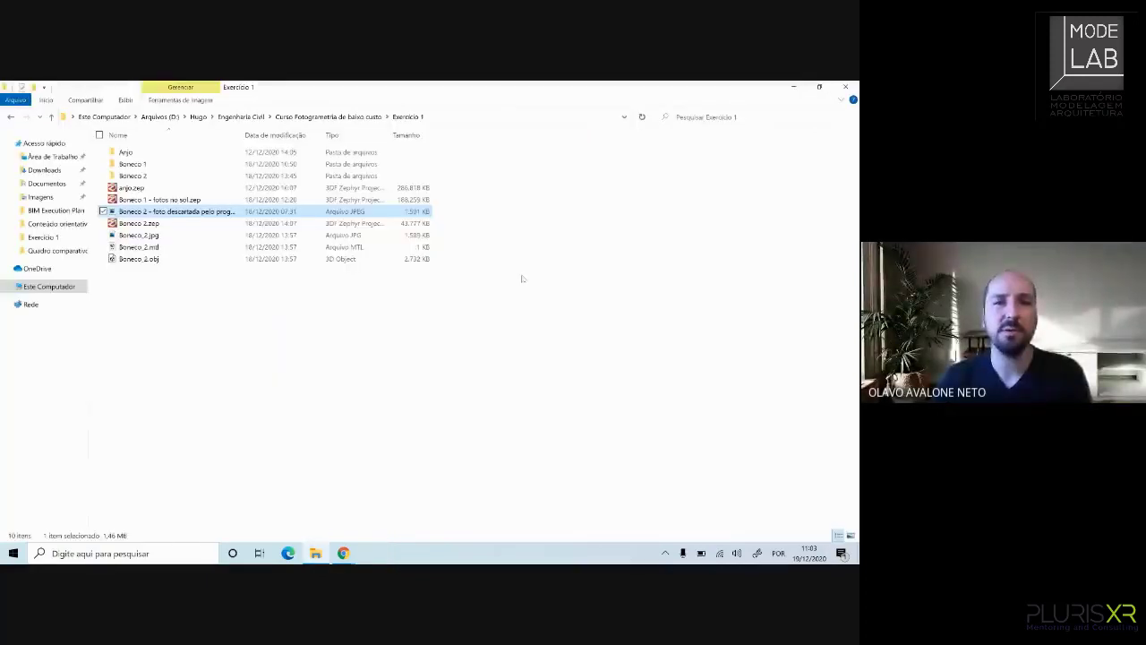
- Check the Boneco 2 model in Chrome, return to the Exercício 1 folder, and view the discarded Boneco 2 photo again before closing it
mouse_move(332, 555)
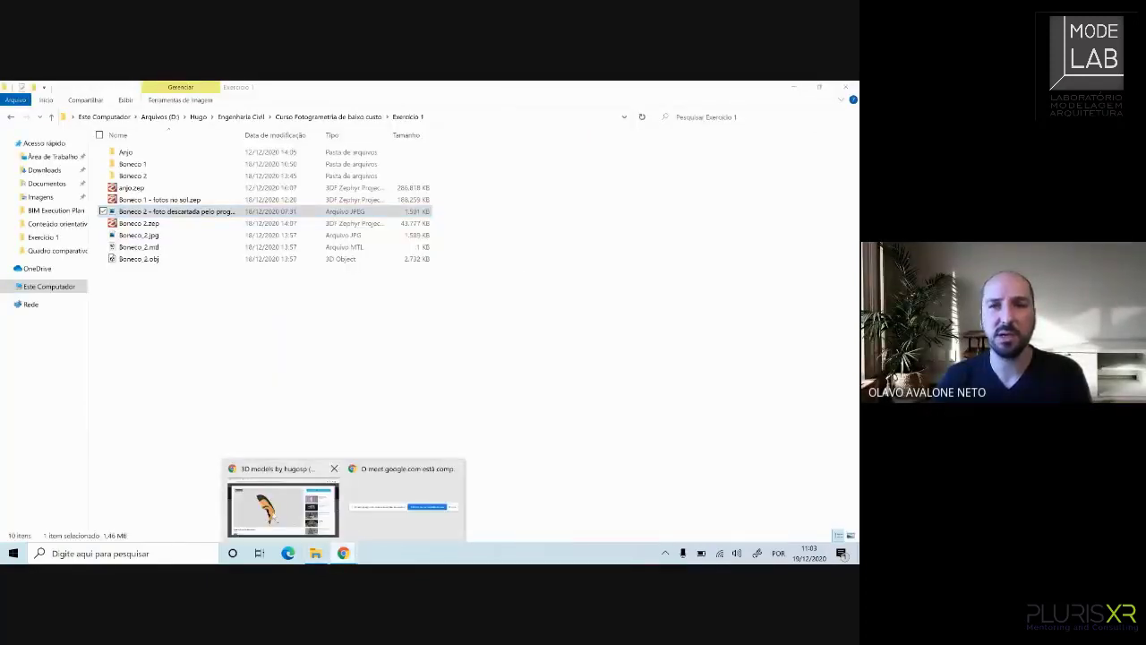
click(309, 488)
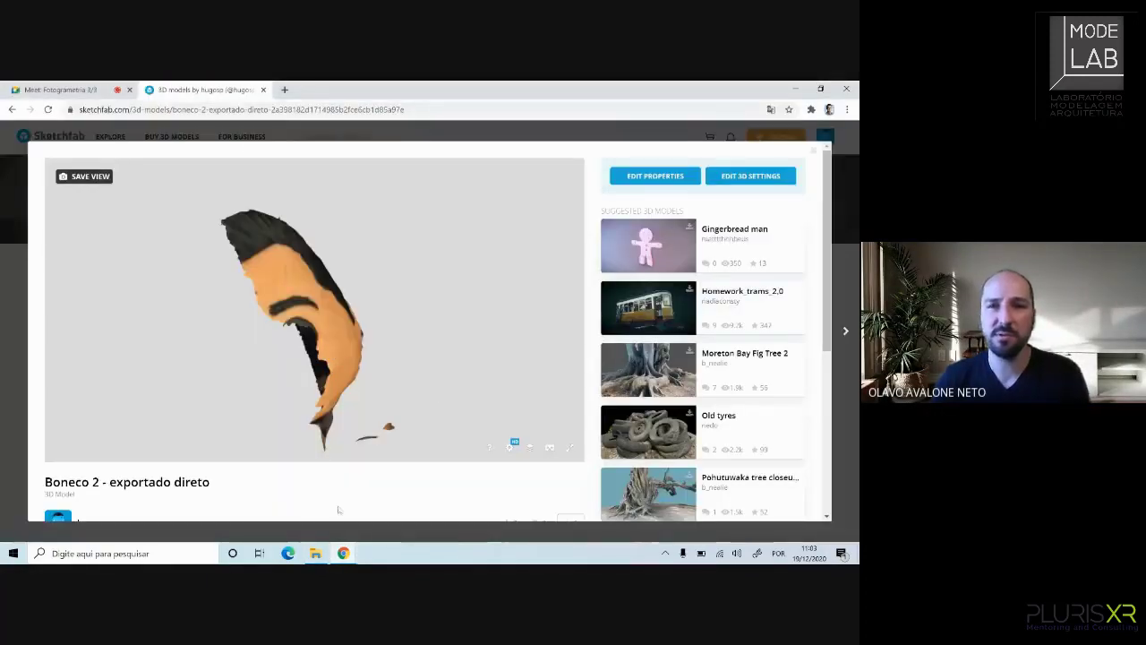
click(315, 554)
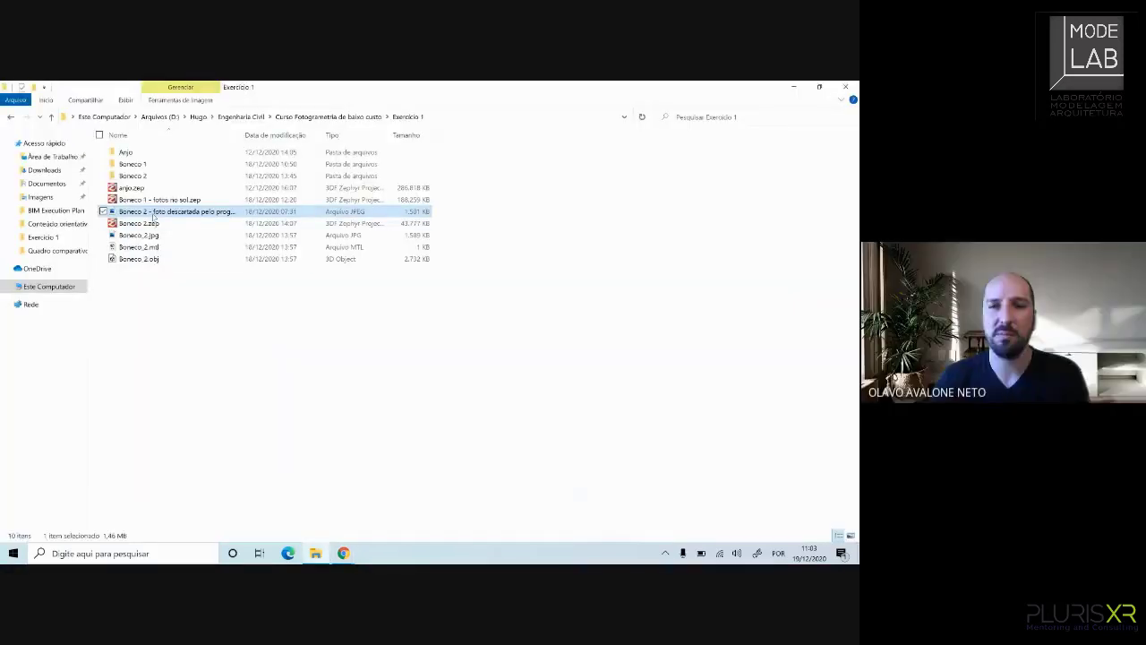
double_click(154, 212)
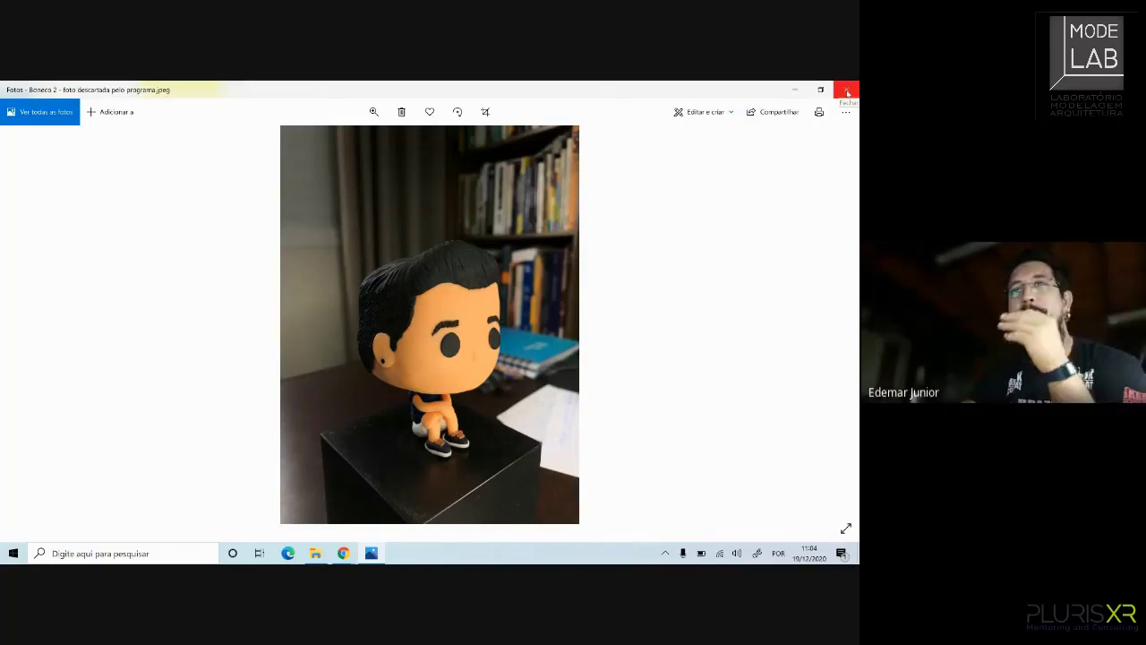
click(847, 91)
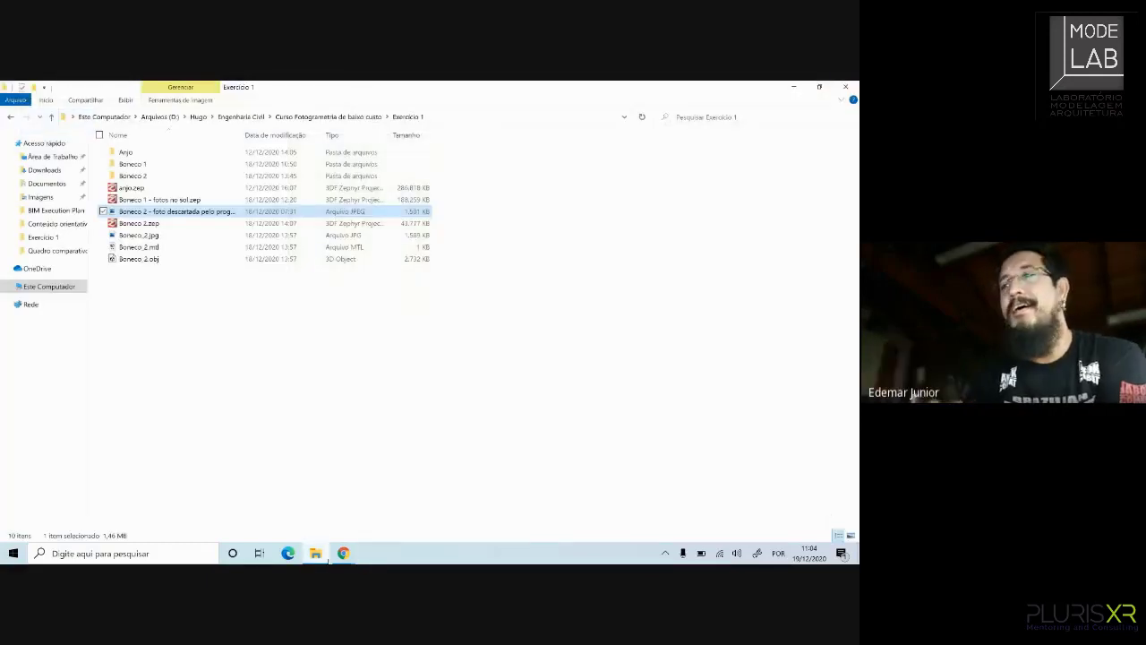
- Switch to Chrome, close the Boneco 2 - exportado direto model and return to the Fotogrametria meeting
mouse_move(343, 553)
click(409, 506)
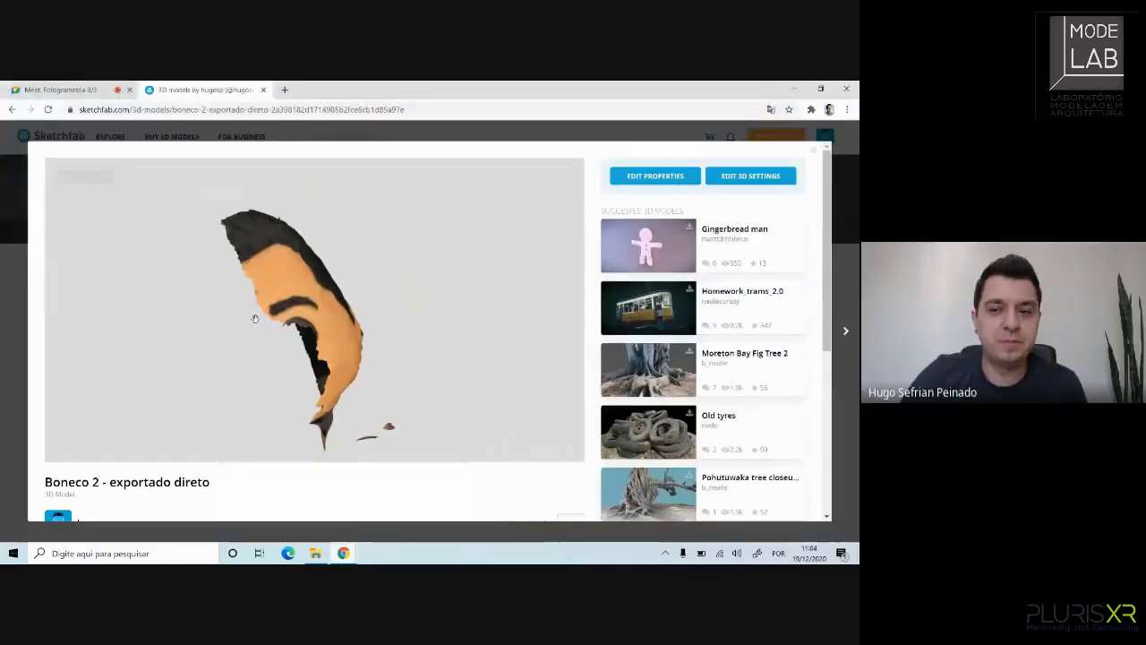
click(812, 154)
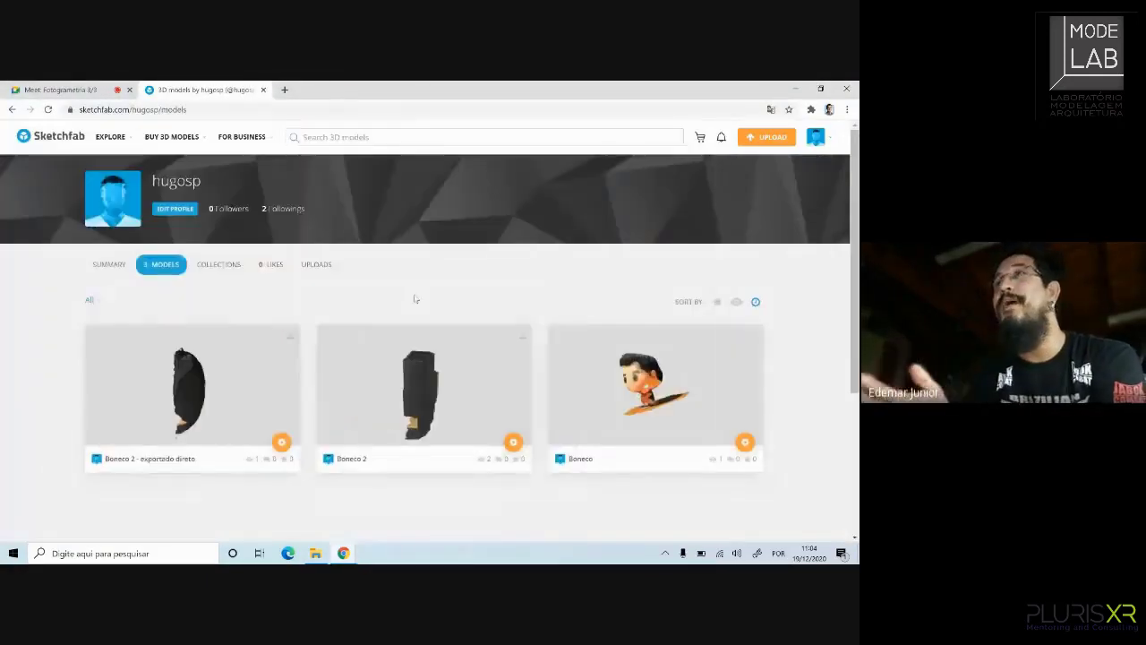
click(79, 89)
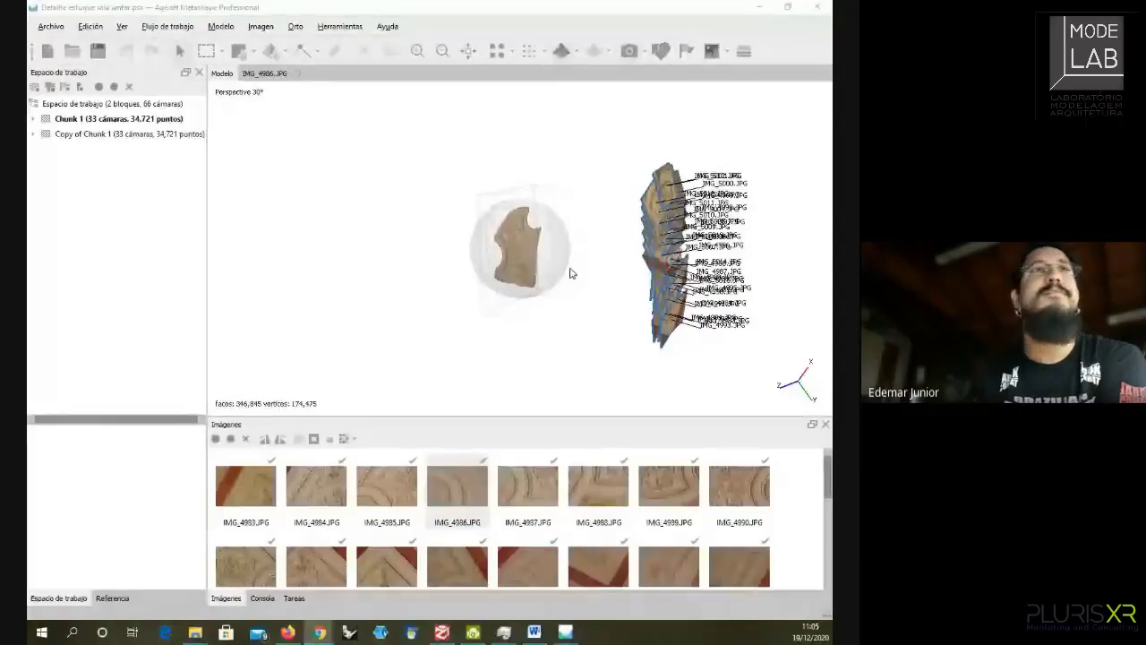
- Examine the dining-room stucco model in Metashape from the side and front, with a close look at its central relief
scroll(587, 273, up, 5)
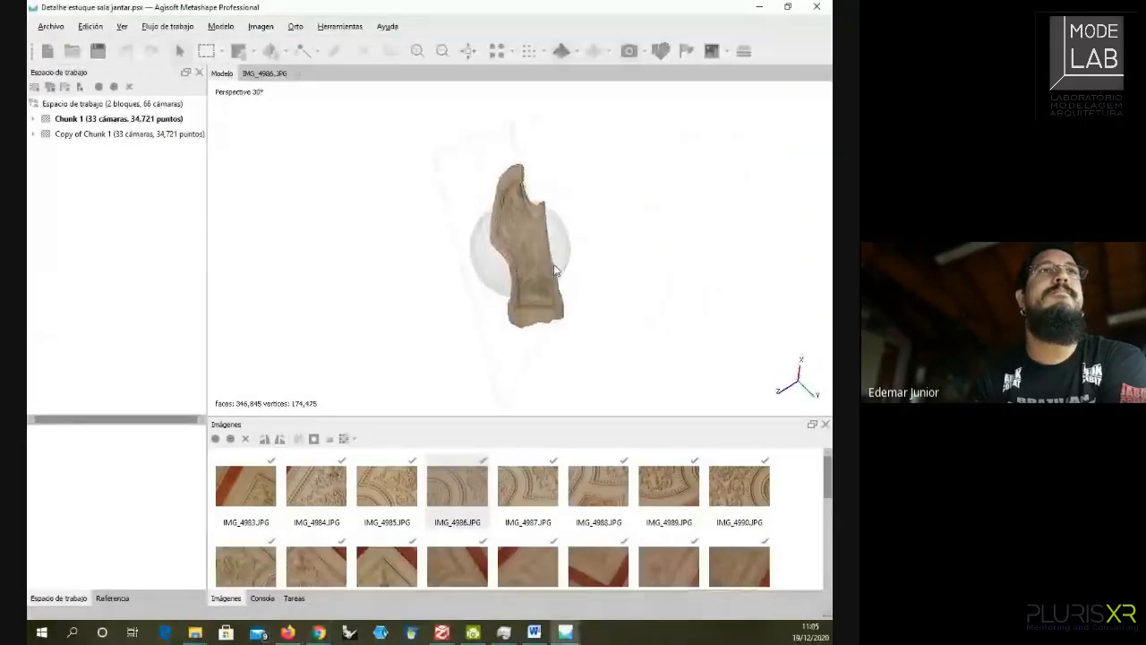
drag(582, 273, 519, 274)
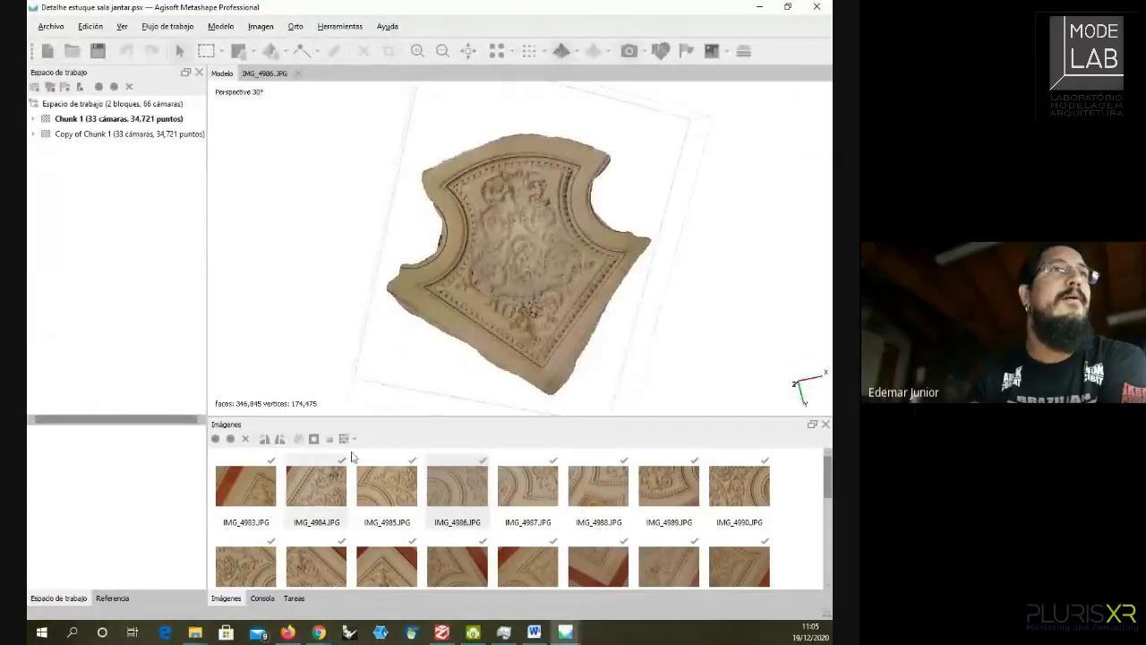
scroll(540, 268, up, 5)
mouse_move(524, 245)
mouse_down()
mouse_move(567, 233)
mouse_move(614, 295)
mouse_move(531, 246)
mouse_up()
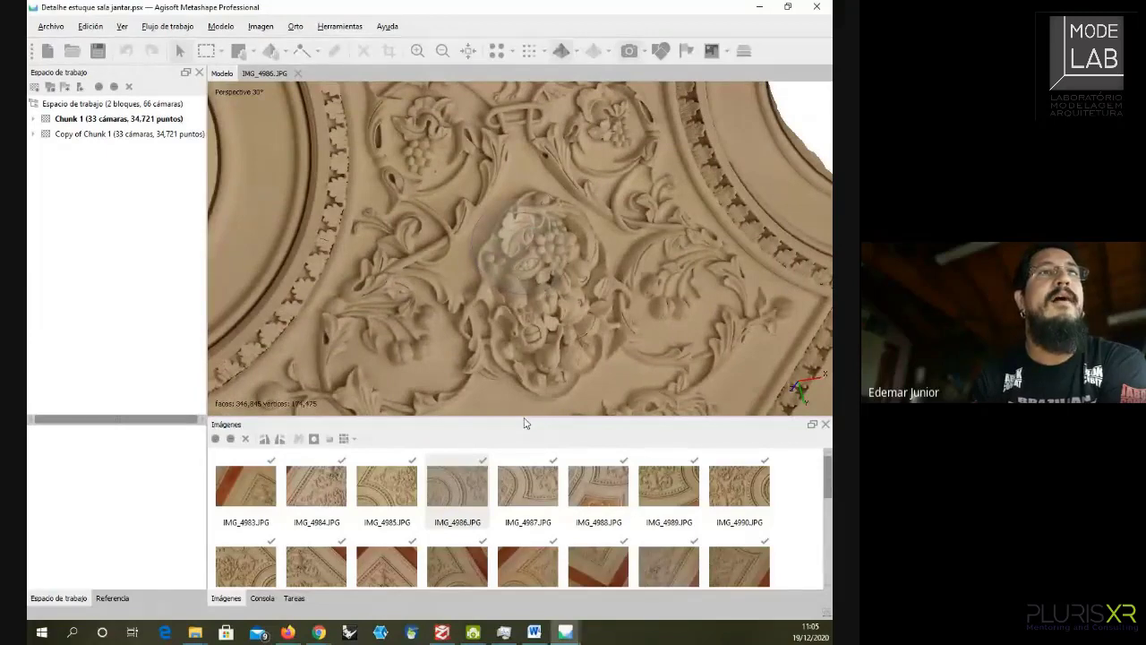
- Enlarge the photo thumbnail area to review all the stucco source images, and shrink it again for the model view
drag(526, 423, 564, 108)
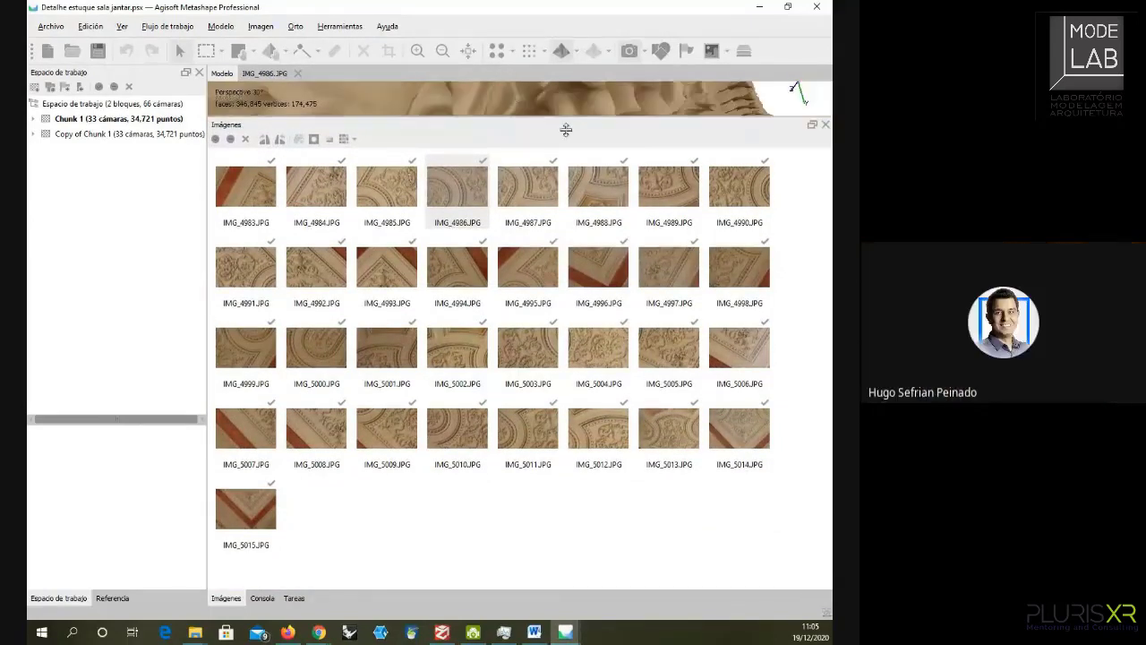
drag(565, 112, 553, 239)
drag(555, 491, 555, 476)
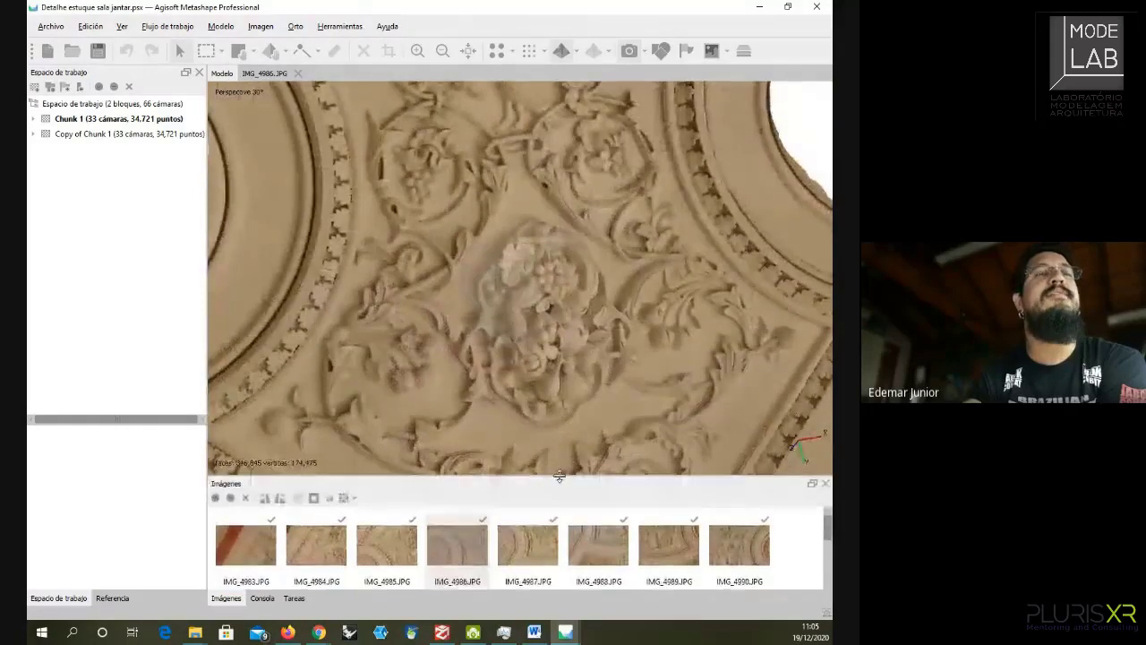
- Examine the camera positions around the whole stucco panel from the side and from above
drag(331, 163, 543, 287)
scroll(533, 275, down, 5)
scroll(533, 281, down, 5)
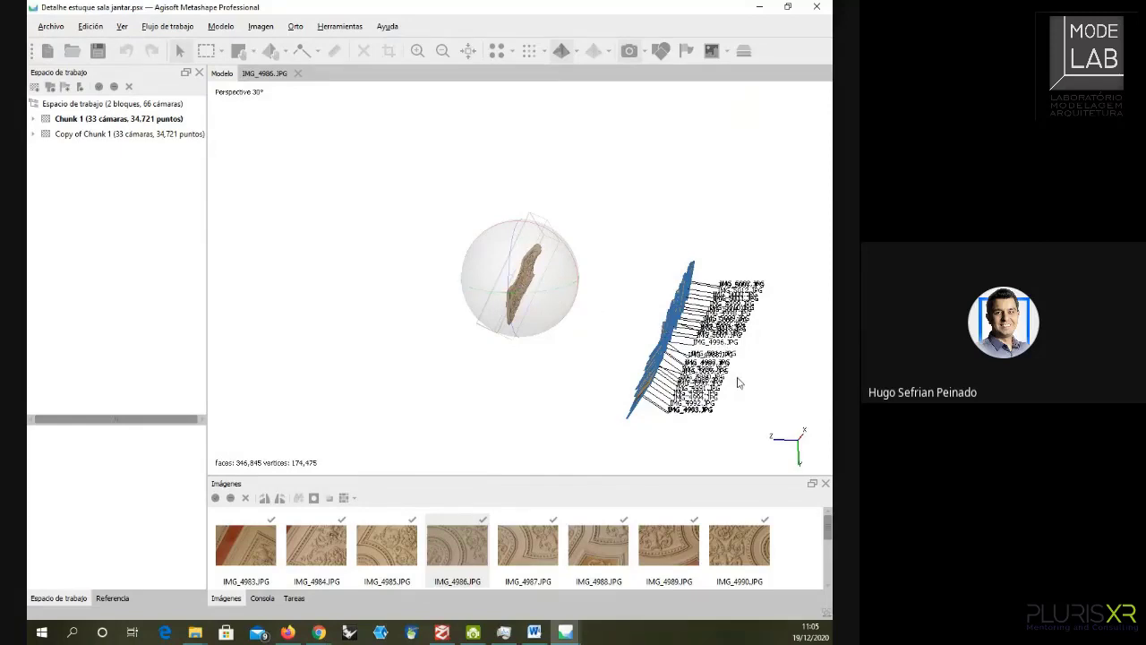
drag(758, 363, 597, 273)
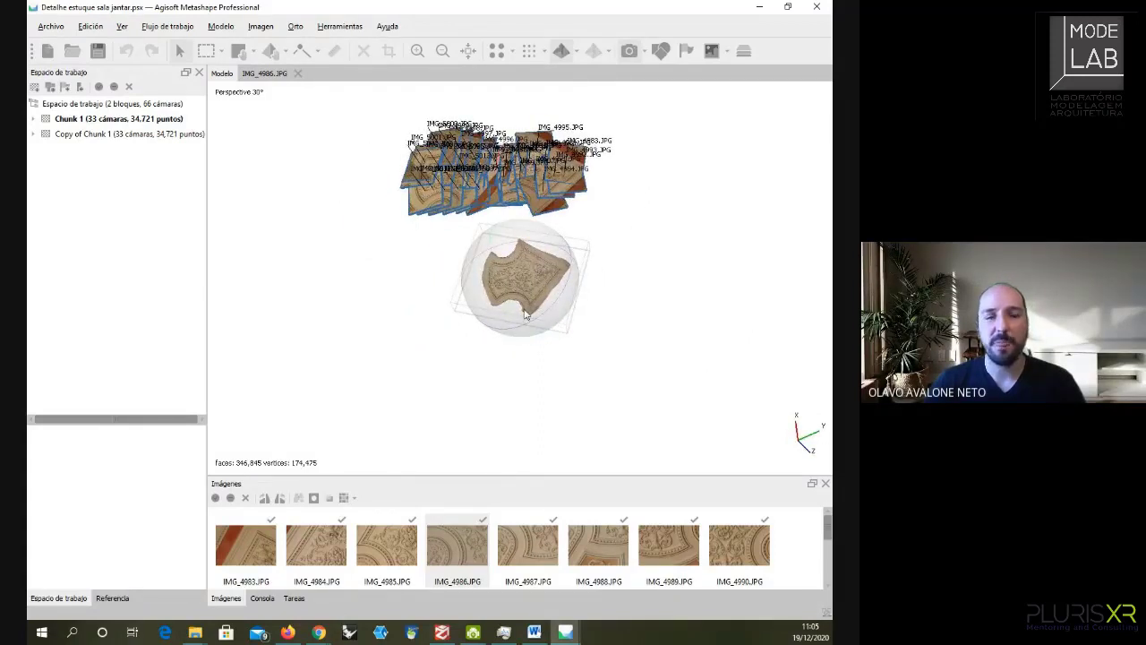
- Inspect the stucco panel's relief from the front and expand the thumbnail area to compare it with the source photos
scroll(528, 300, up, 6)
drag(528, 296, 544, 346)
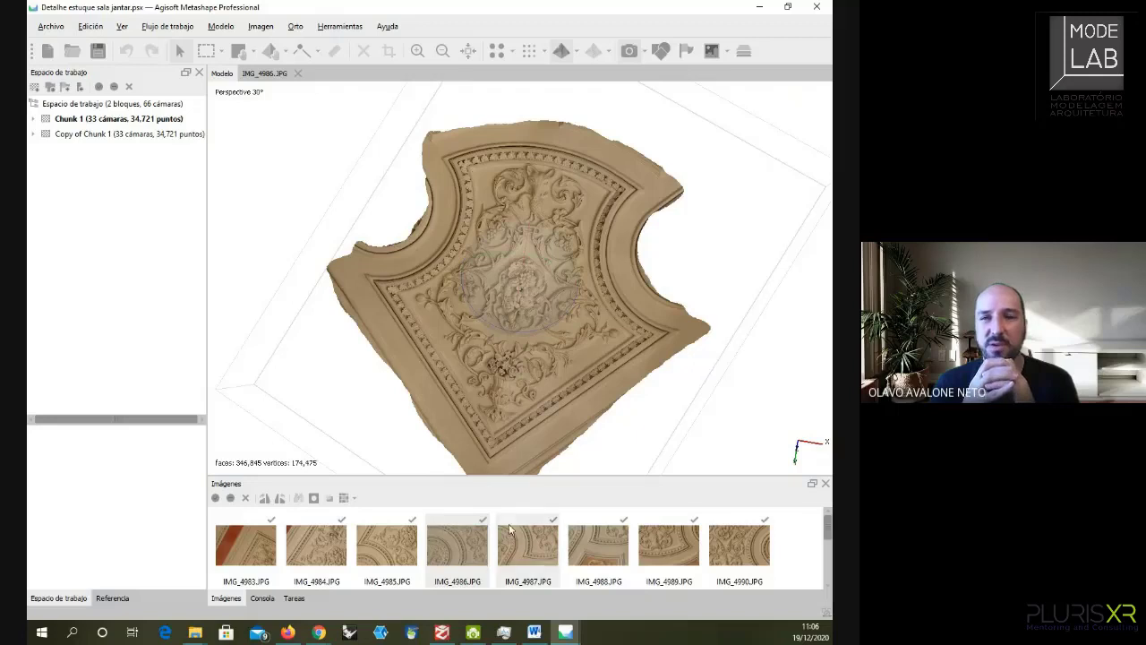
scroll(526, 537, down, 3)
scroll(528, 535, up, 3)
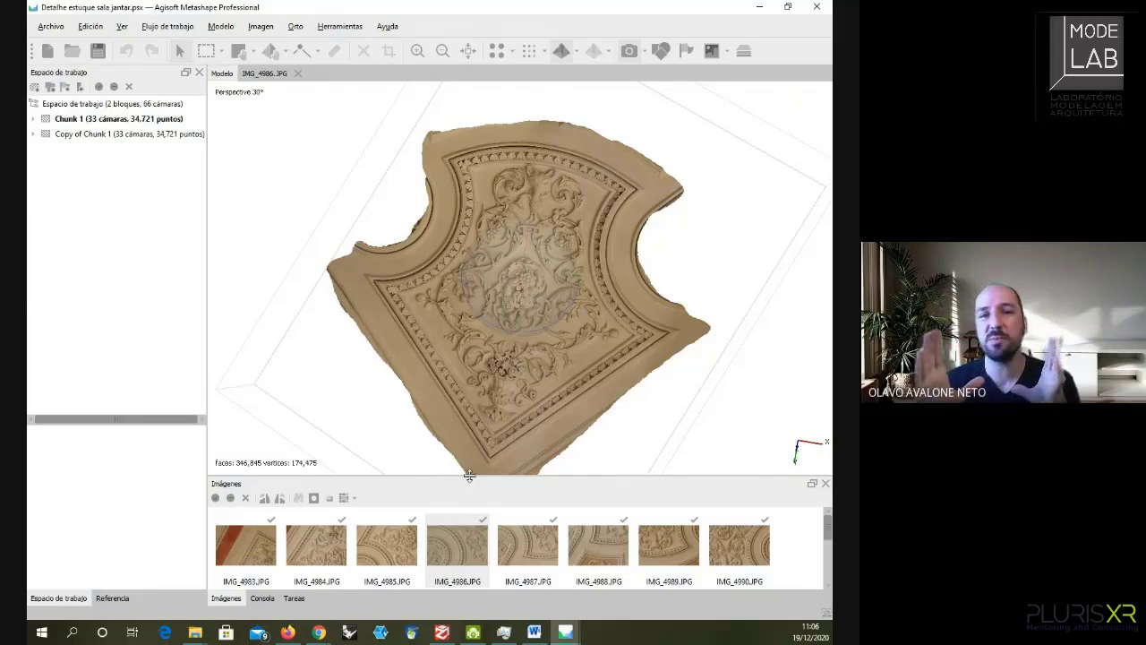
drag(470, 477, 543, 168)
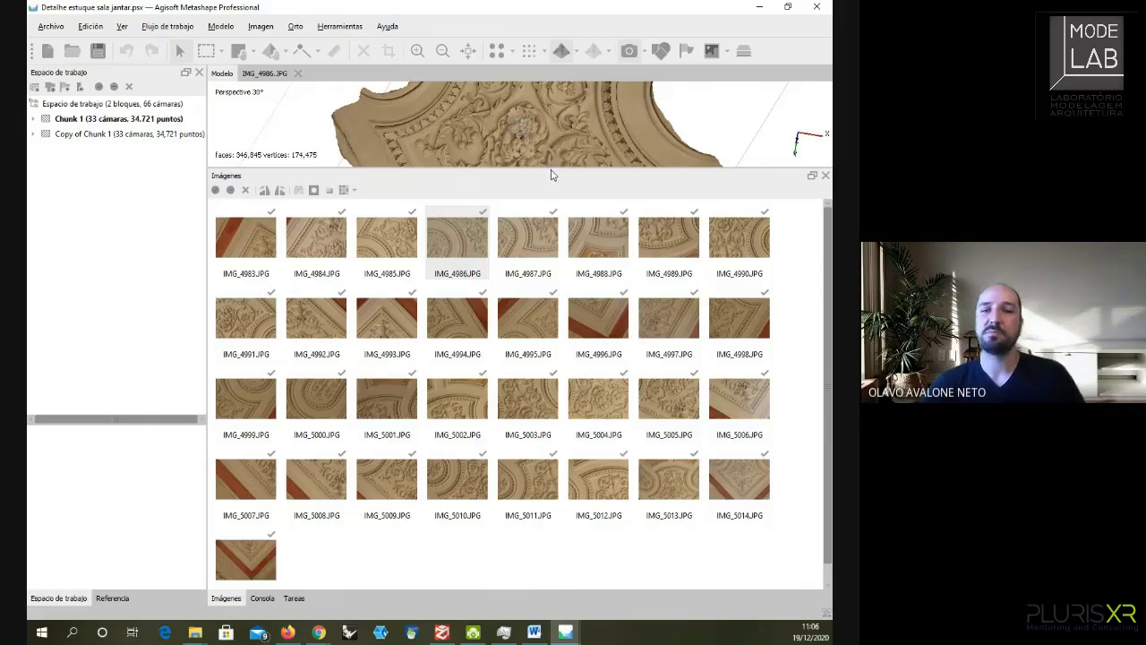
- Switch to the brasao-entrada.psx project, show its cameras and examine their positions around the coat-of-arms model
mouse_move(566, 632)
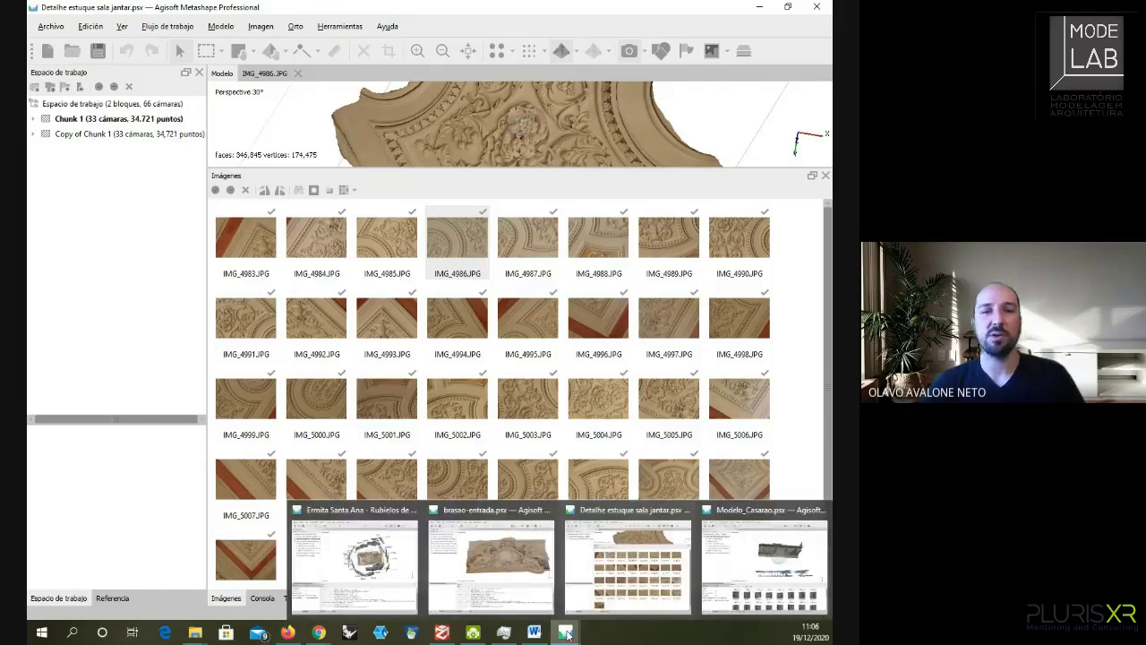
click(491, 559)
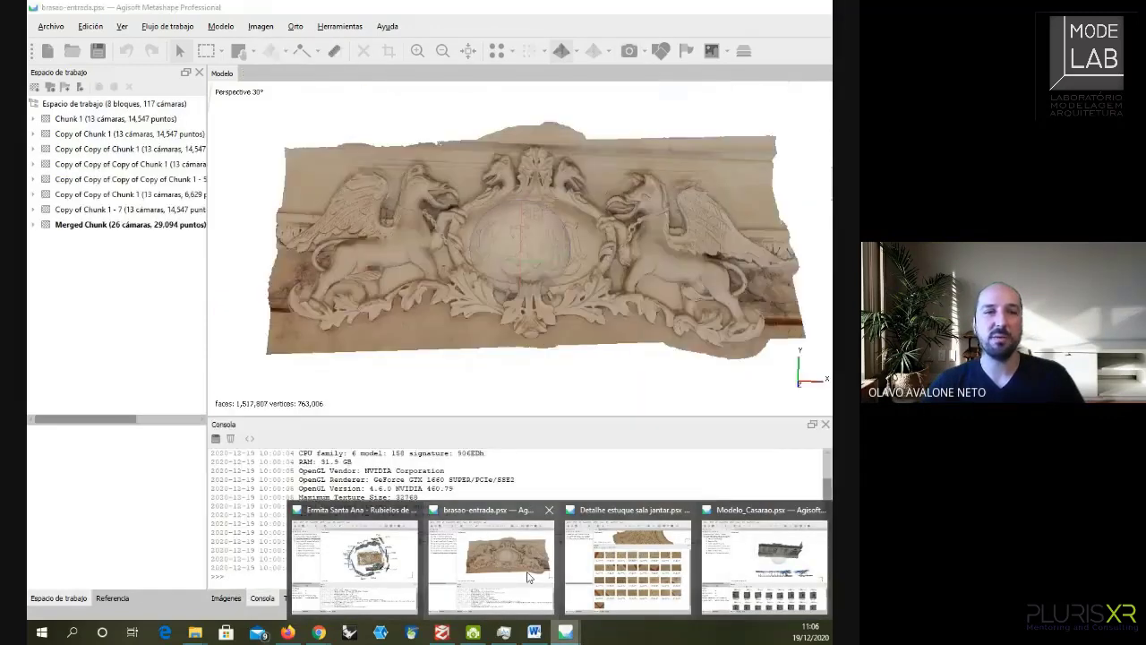
scroll(582, 309, down, 10)
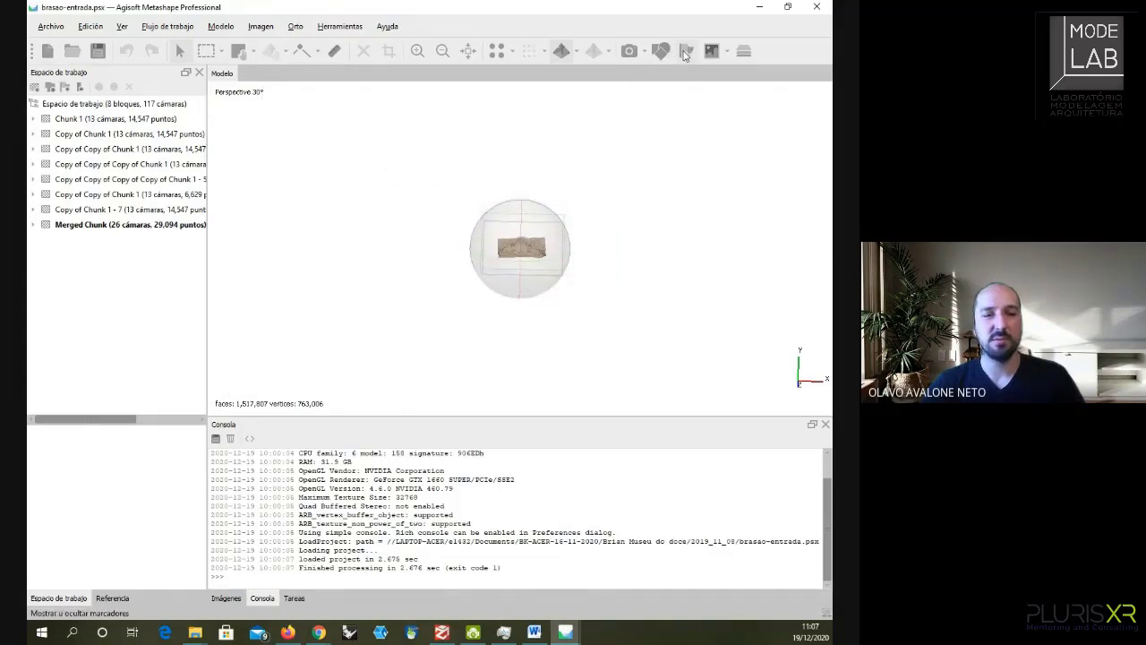
click(628, 50)
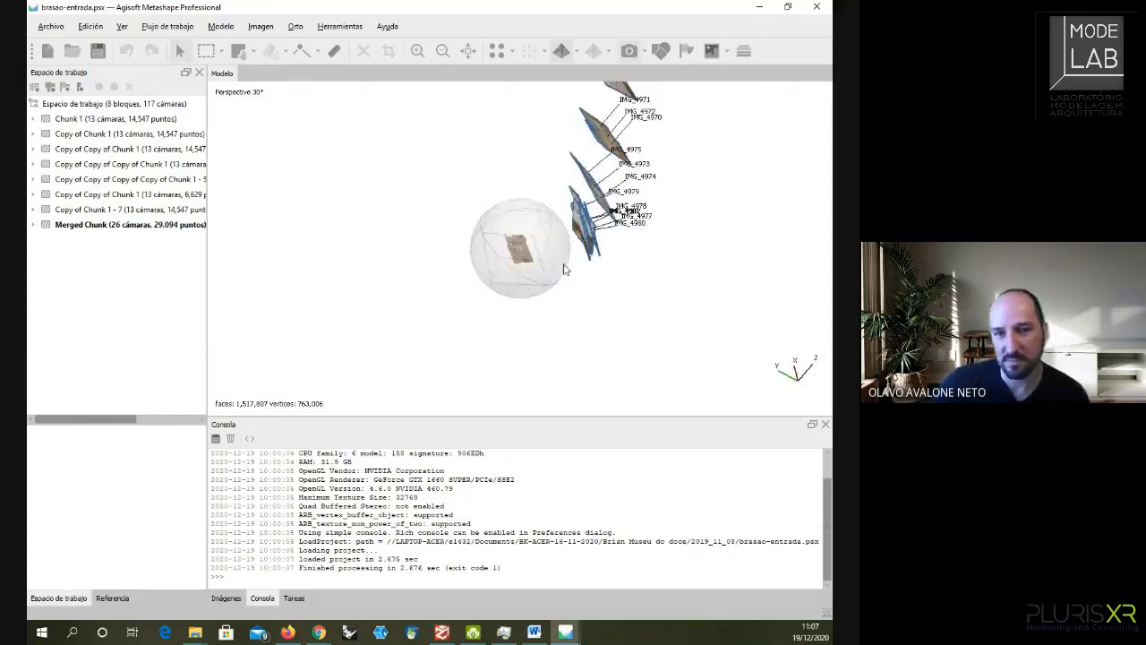
mouse_move(581, 290)
mouse_down()
mouse_move(526, 265)
mouse_move(539, 325)
mouse_move(591, 333)
mouse_move(531, 288)
mouse_move(548, 261)
mouse_move(507, 262)
mouse_move(519, 314)
mouse_move(537, 237)
mouse_move(530, 264)
mouse_move(582, 305)
mouse_up()
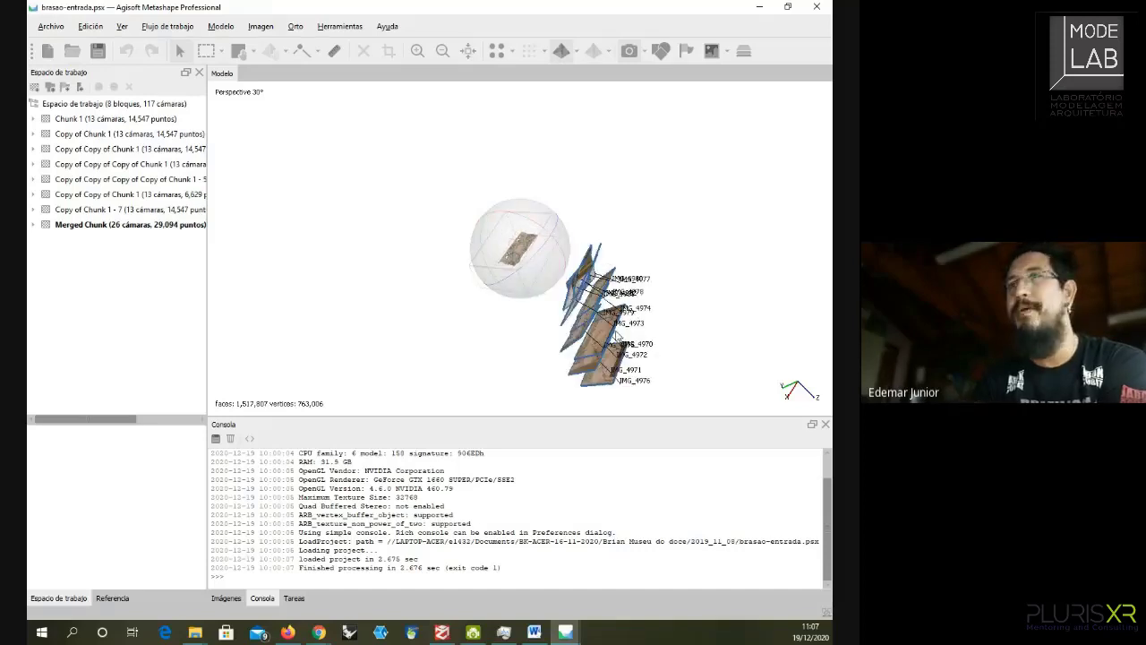
- Inspect the coat-of-arms model's relief from the front, above and below, including the gaps above the winged figures
drag(578, 300, 528, 249)
scroll(528, 250, up, 10)
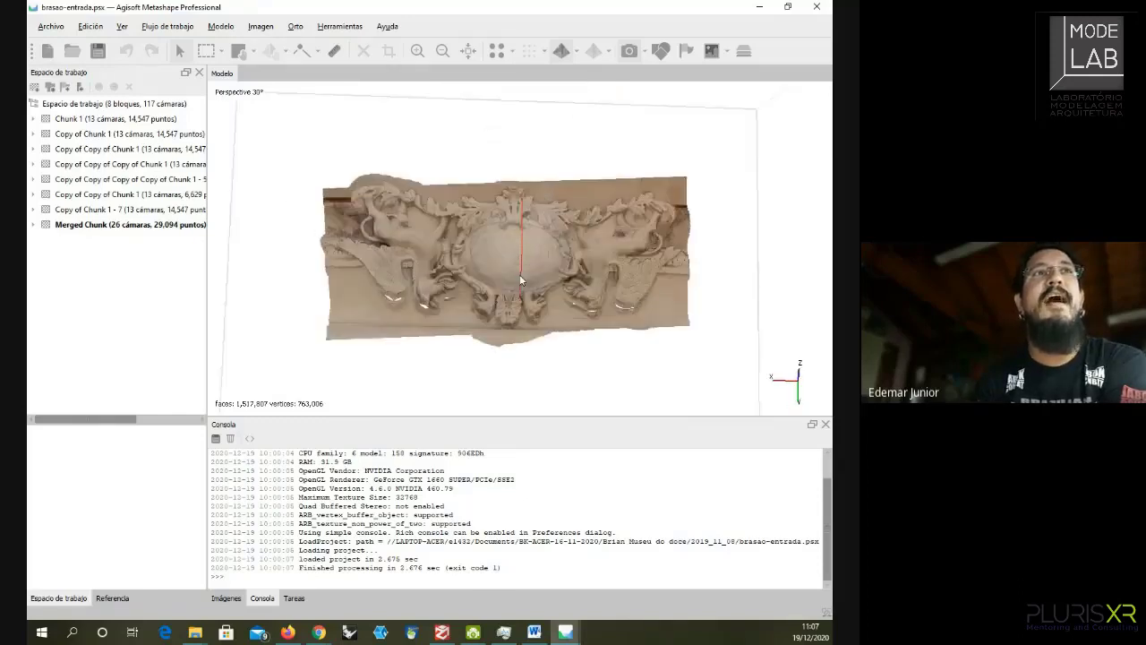
drag(674, 248, 704, 254)
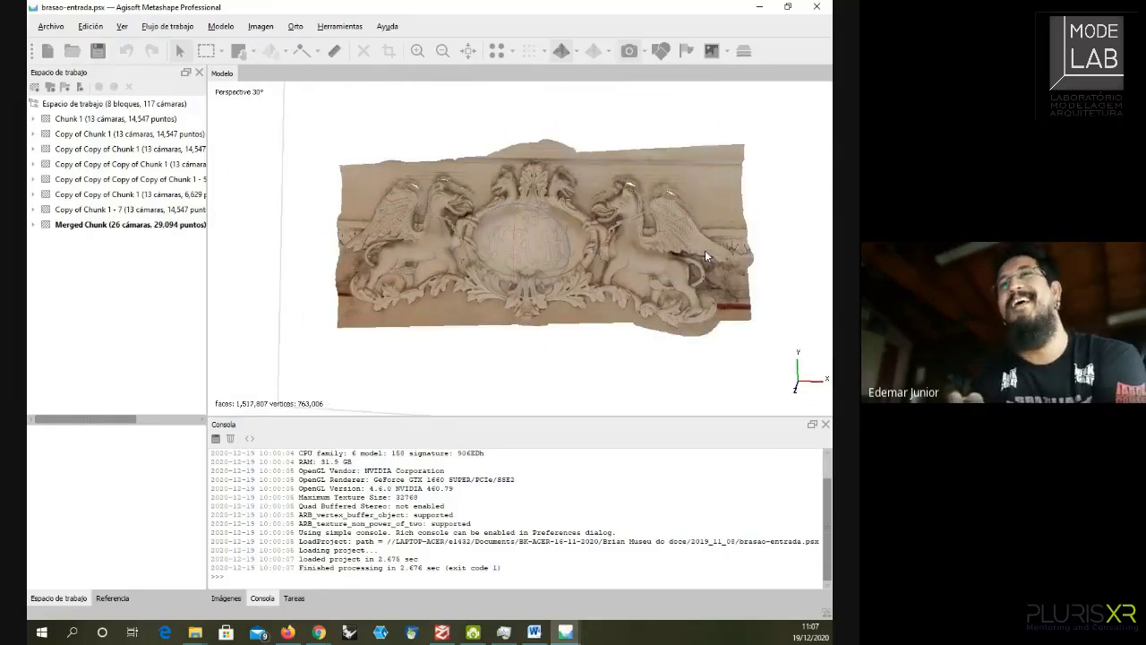
drag(523, 197, 522, 251)
scroll(510, 214, down, 4)
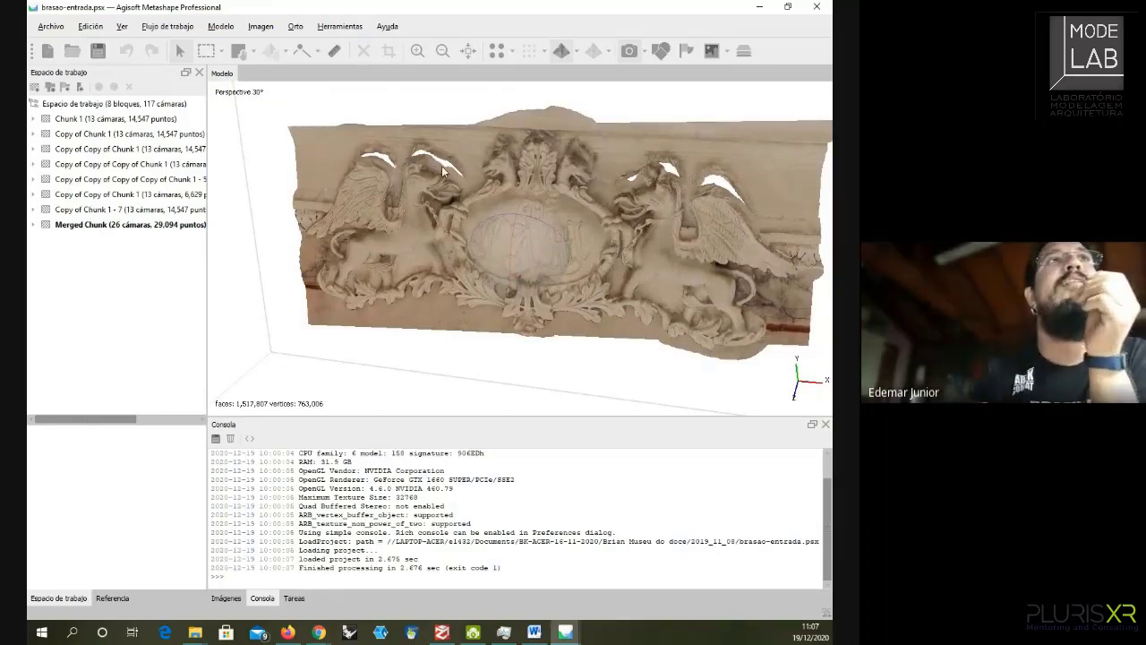
drag(518, 214, 484, 247)
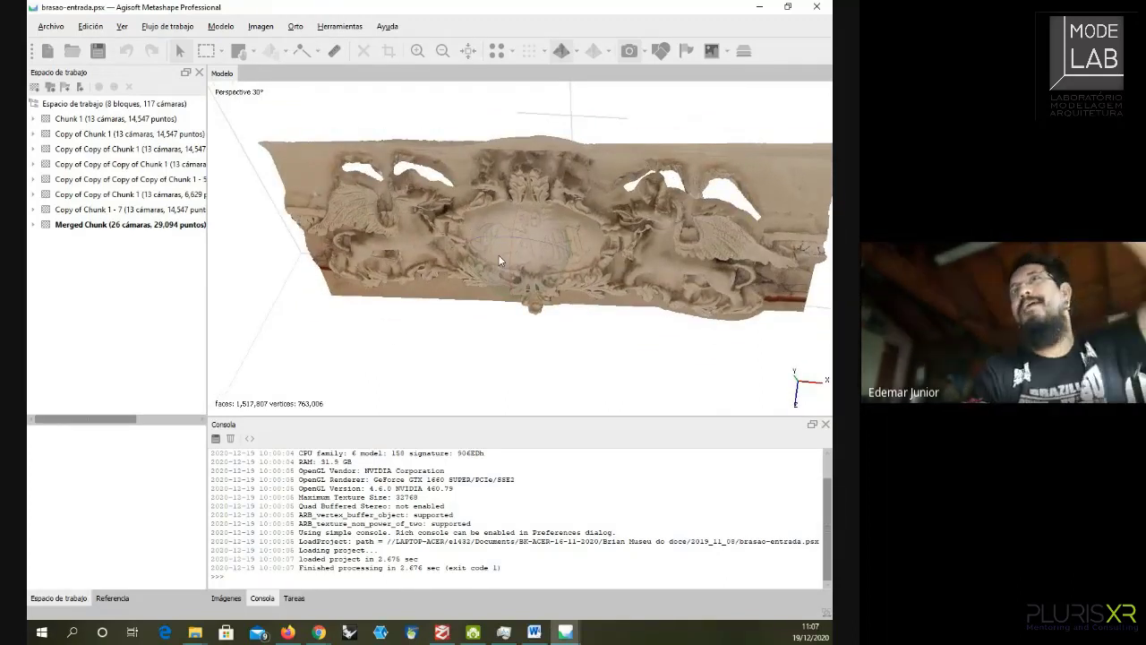
drag(538, 278, 688, 263)
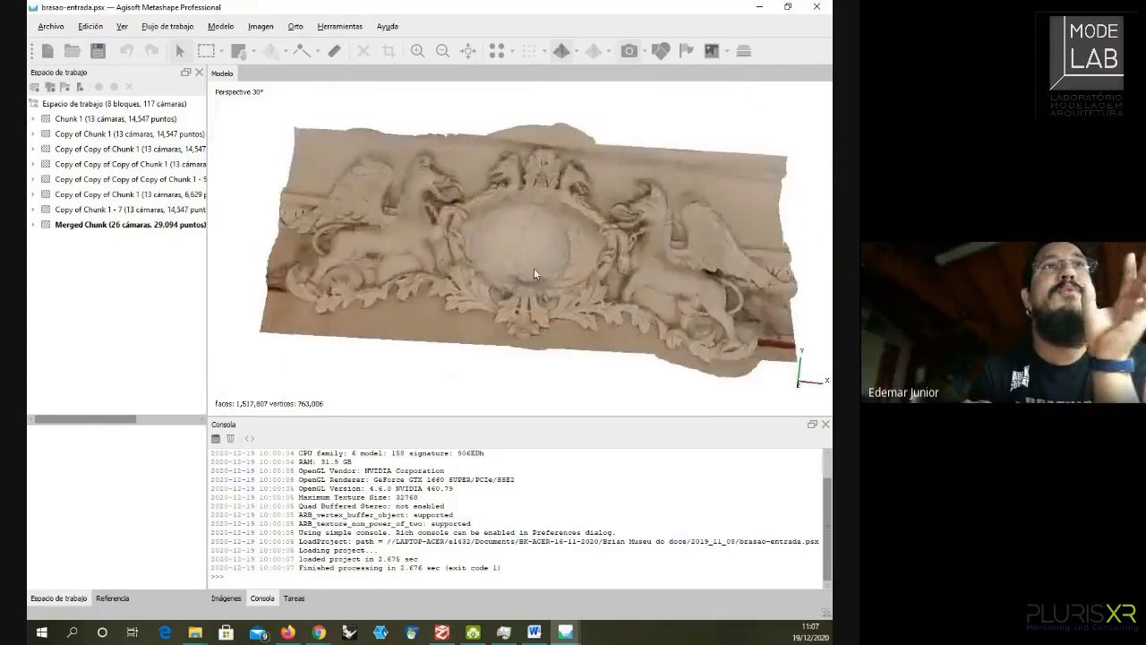
- Review the camera layout and open source photos IMG_4970 and IMG_4972 to compare them with the coat-of-arms model
scroll(534, 268, down, 6)
scroll(532, 295, up, 5)
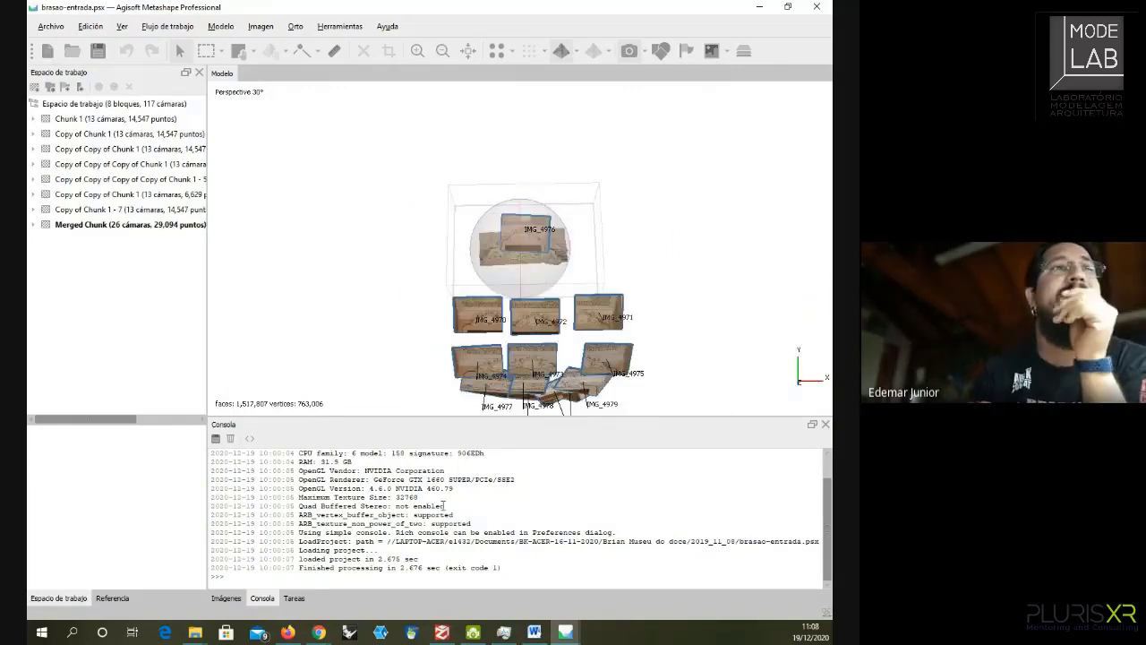
click(226, 599)
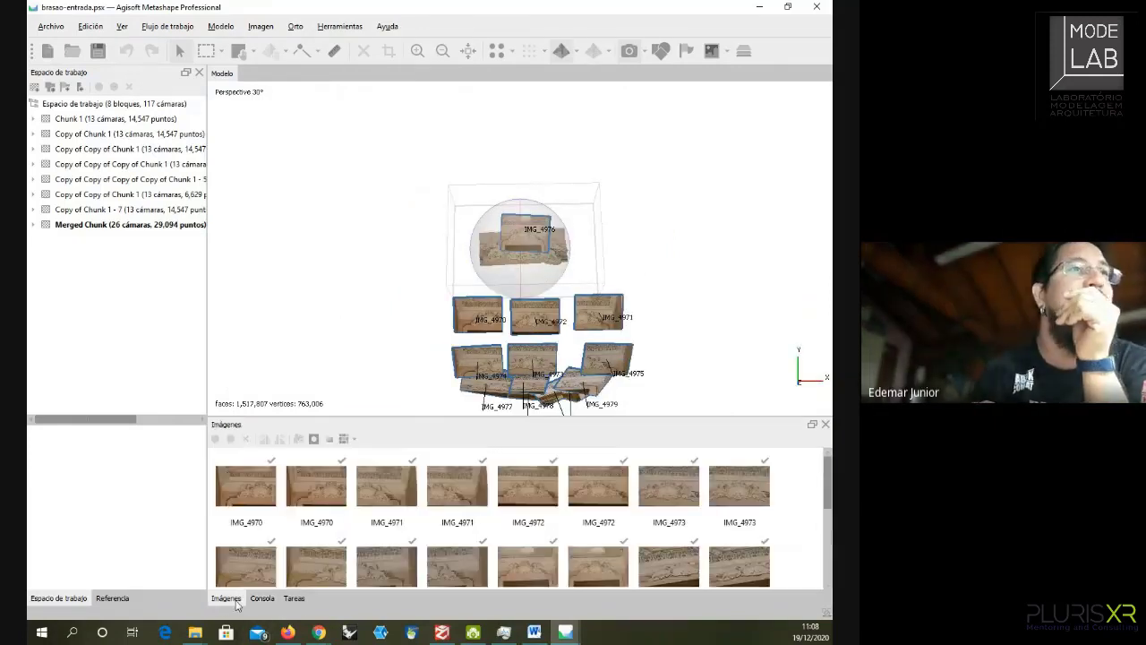
double_click(262, 491)
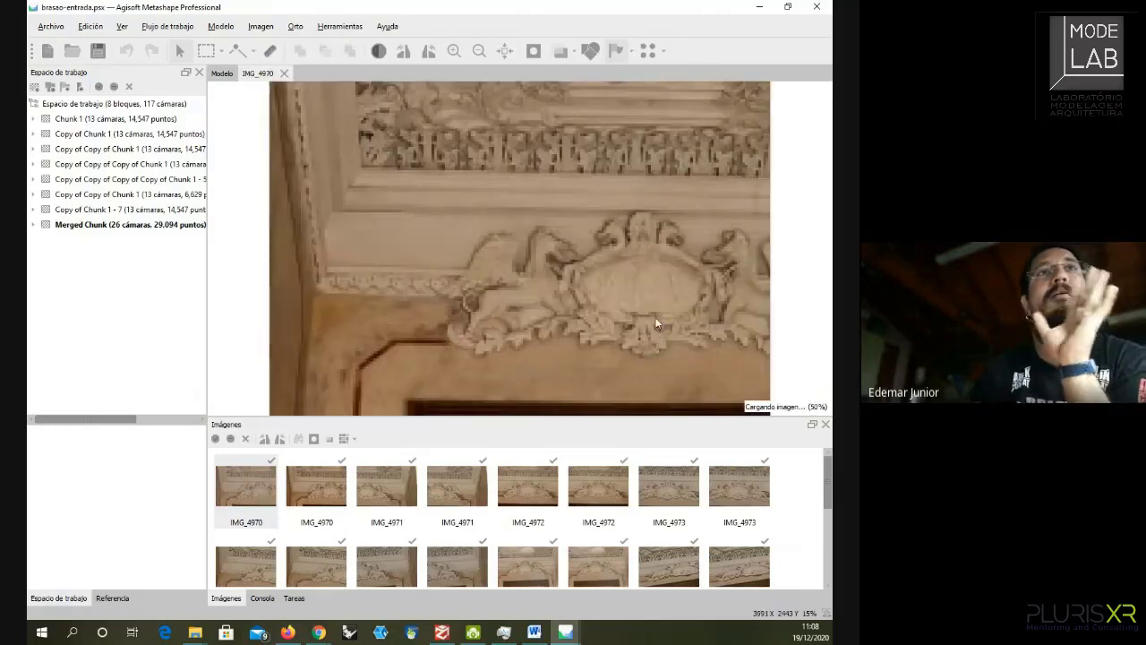
click(324, 491)
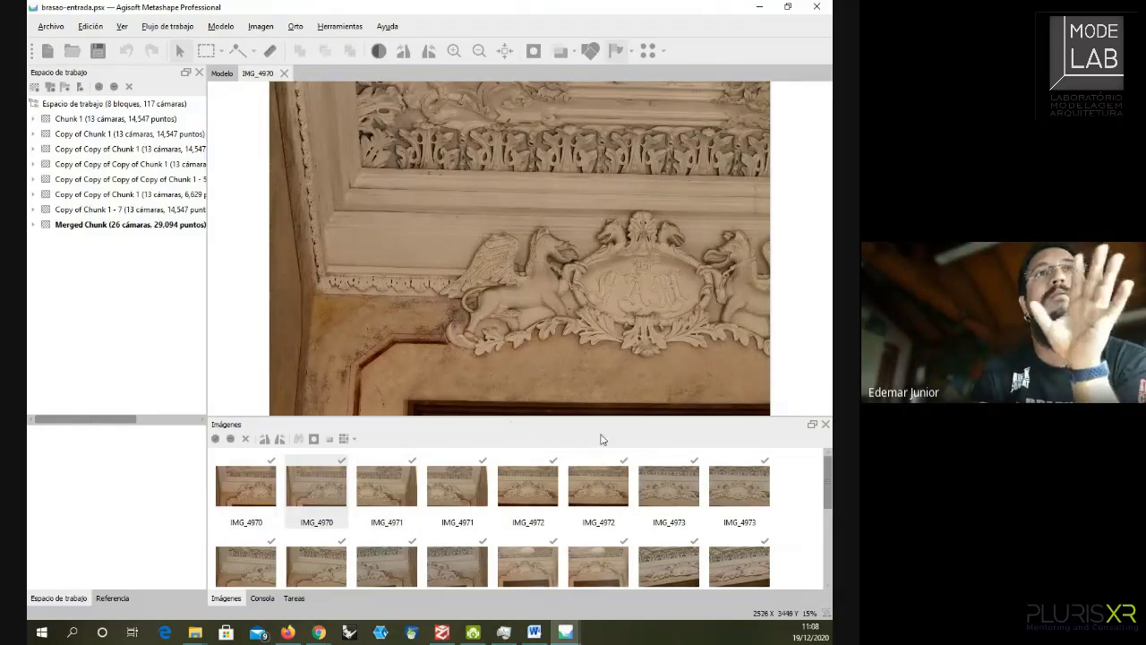
double_click(526, 485)
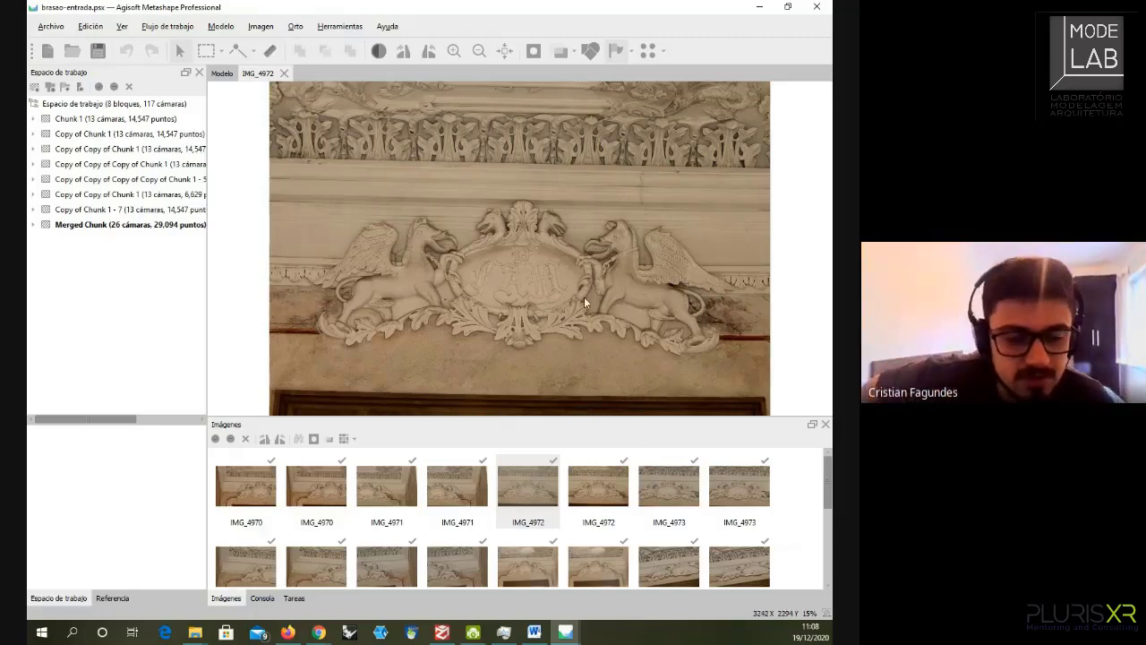
scroll(596, 275, down, 2)
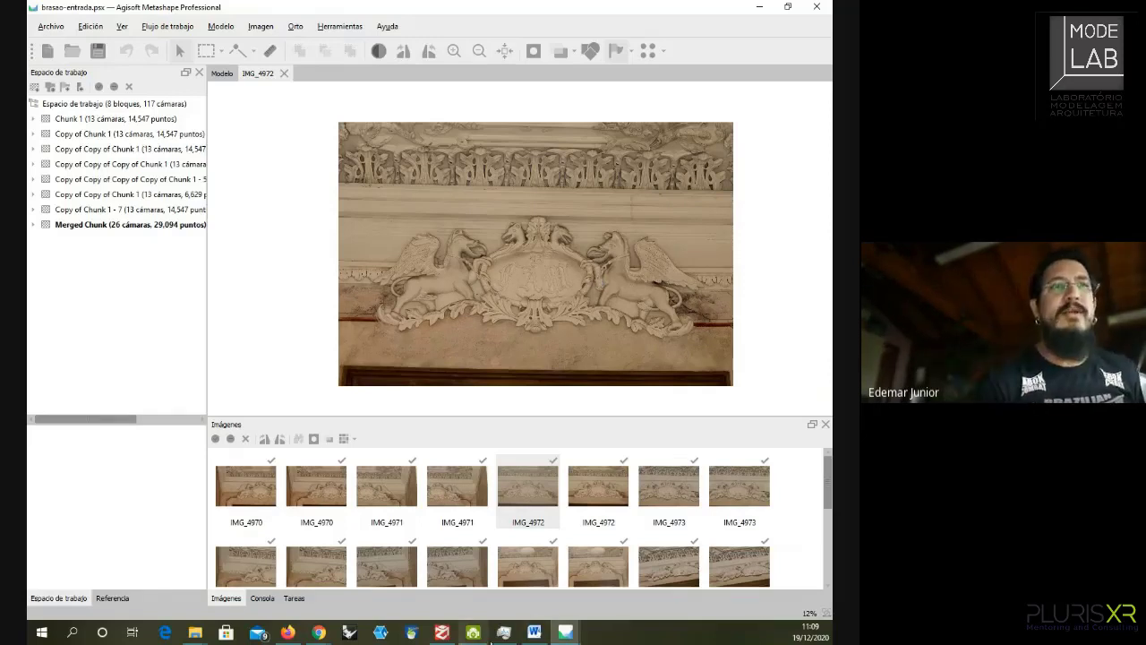
click(565, 634)
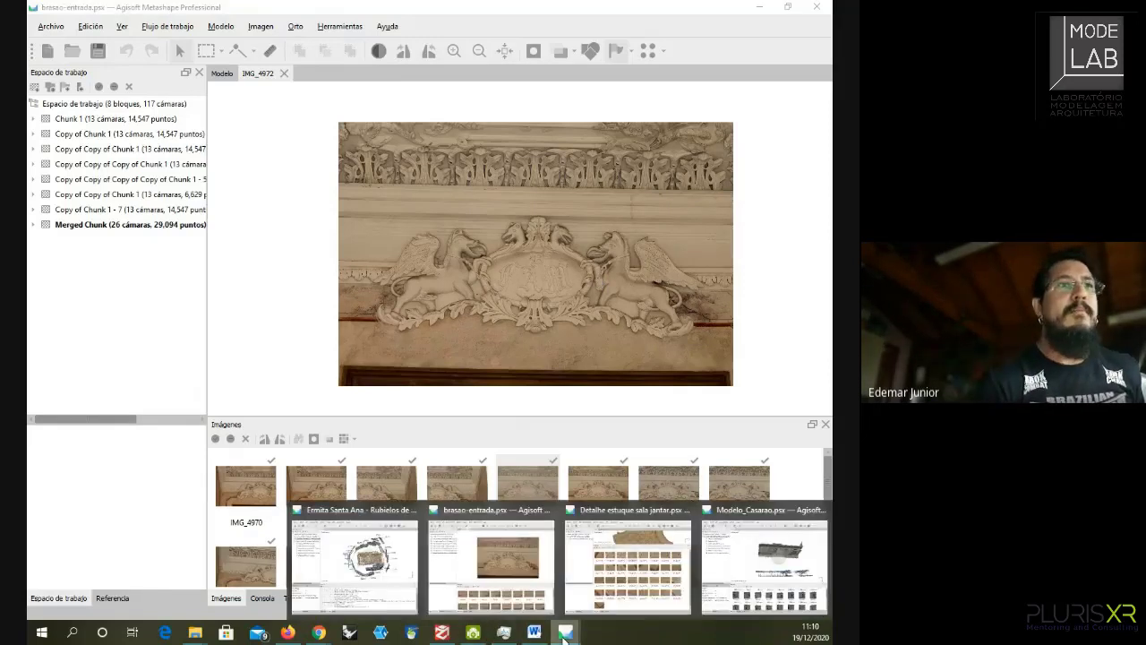
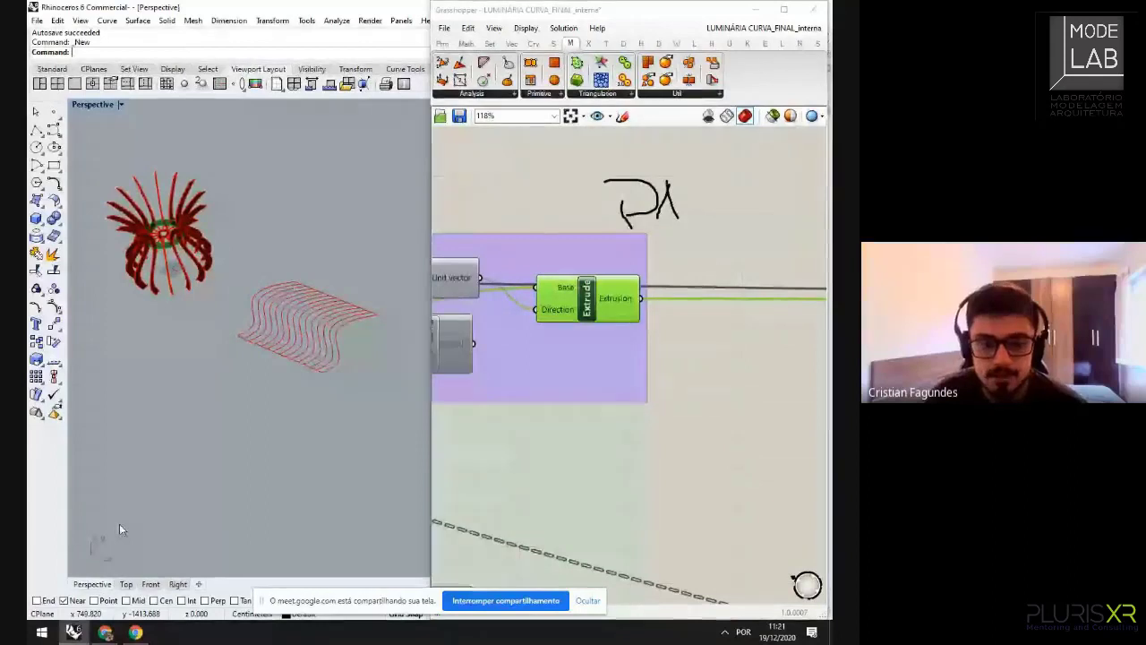
- In Grasshopper, survey the whole LUMINÁRIA CURVA_FINAL_interna definition and examine the red group with the height and radius parameters
scroll(714, 461, down, 10)
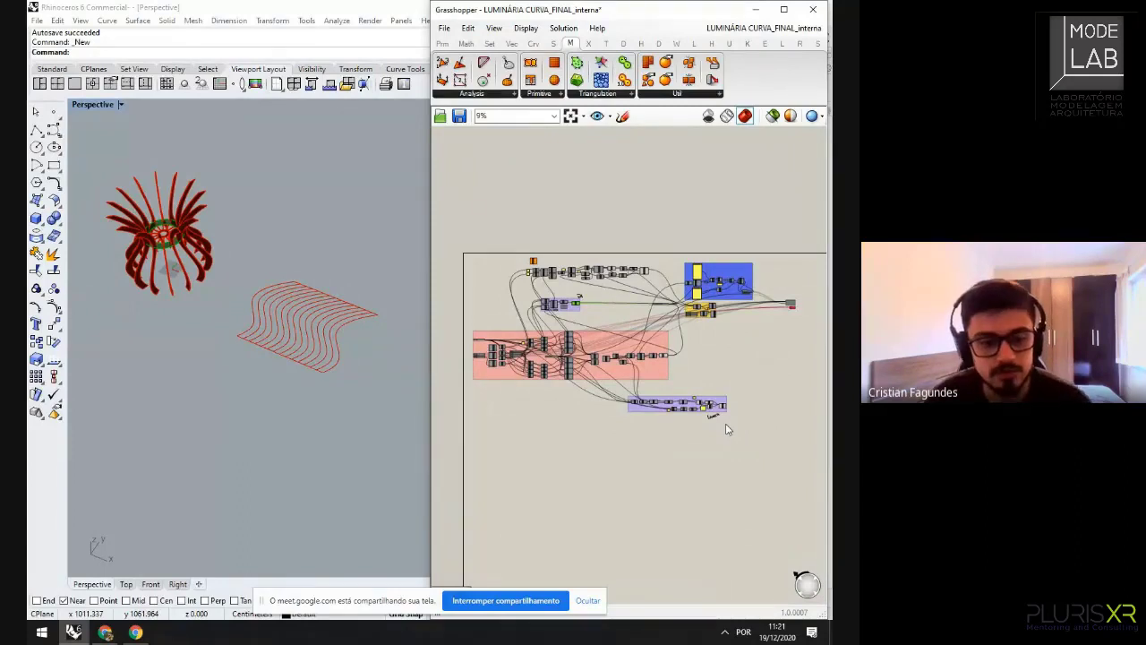
drag(441, 226, 821, 490)
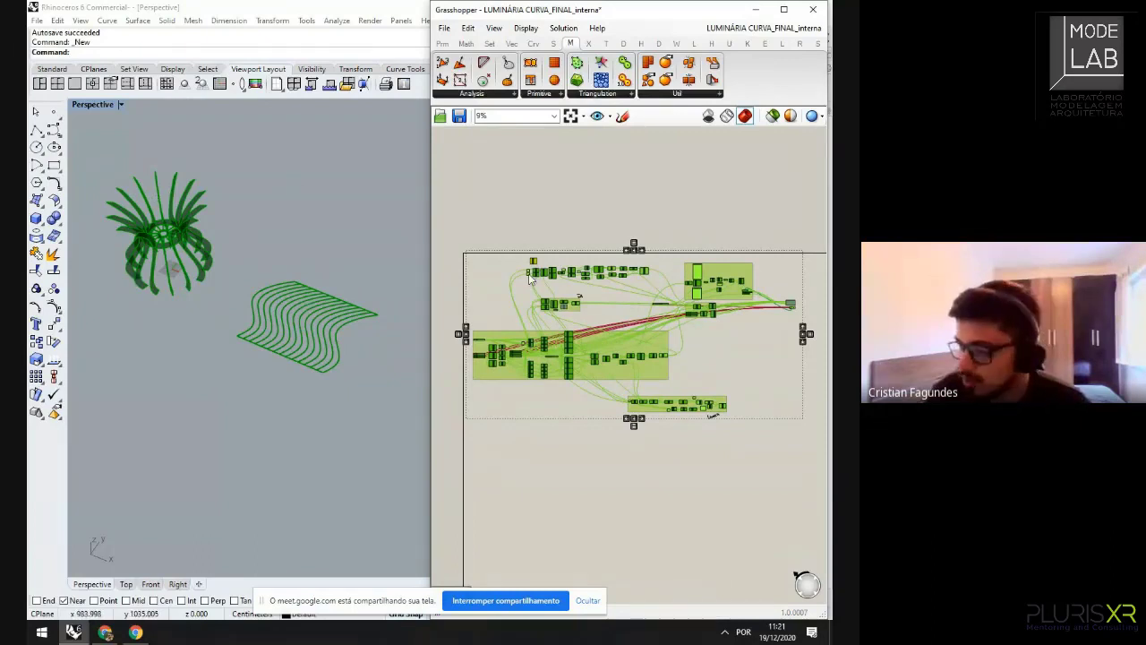
click(488, 315)
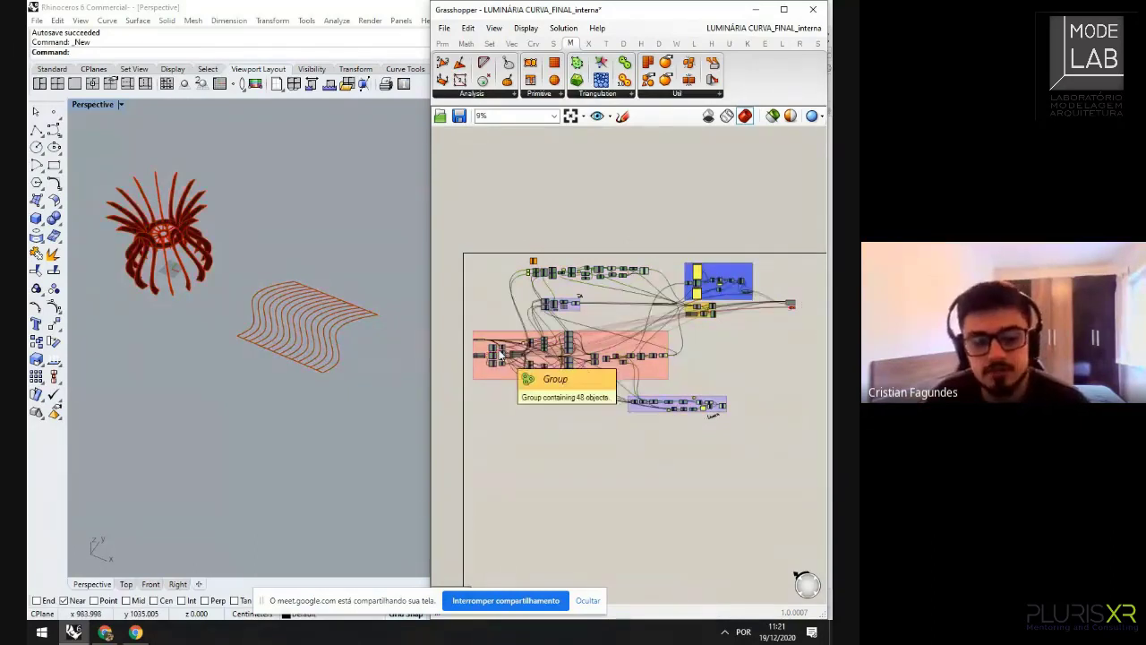
scroll(467, 349, up, 5)
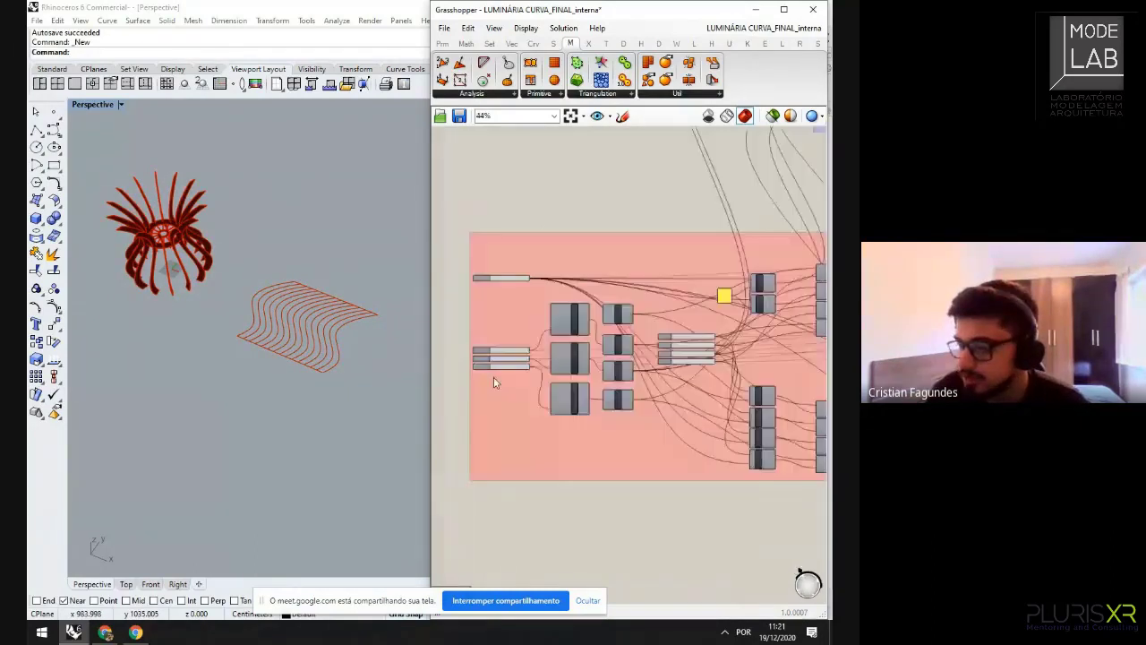
scroll(501, 359, down, 4)
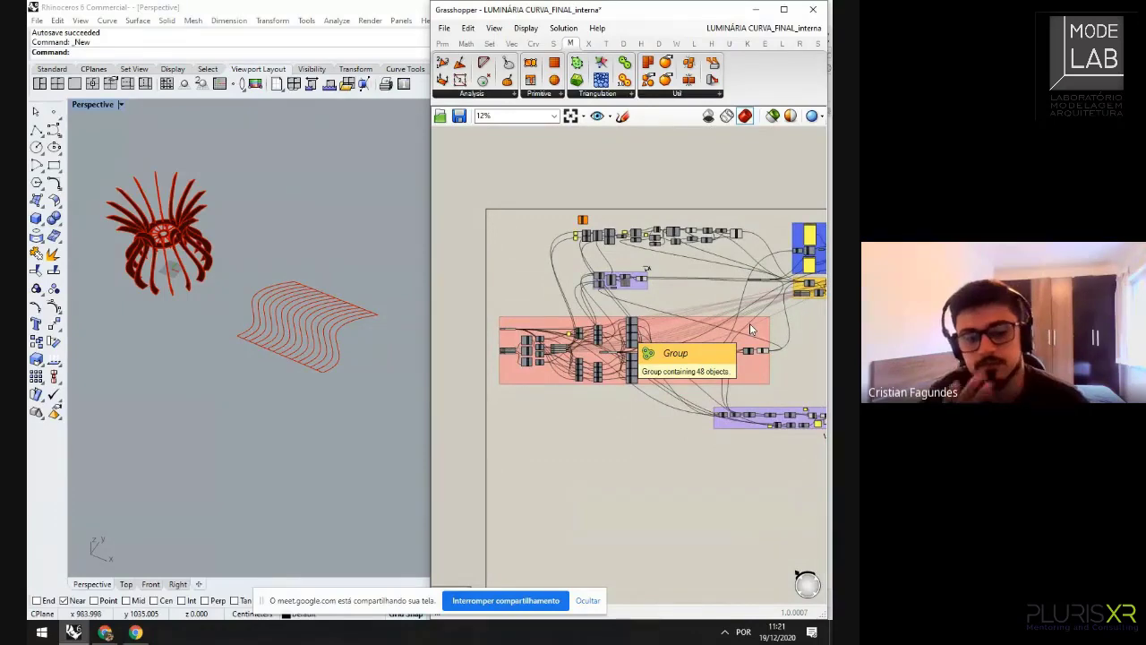
scroll(513, 295, up, 2)
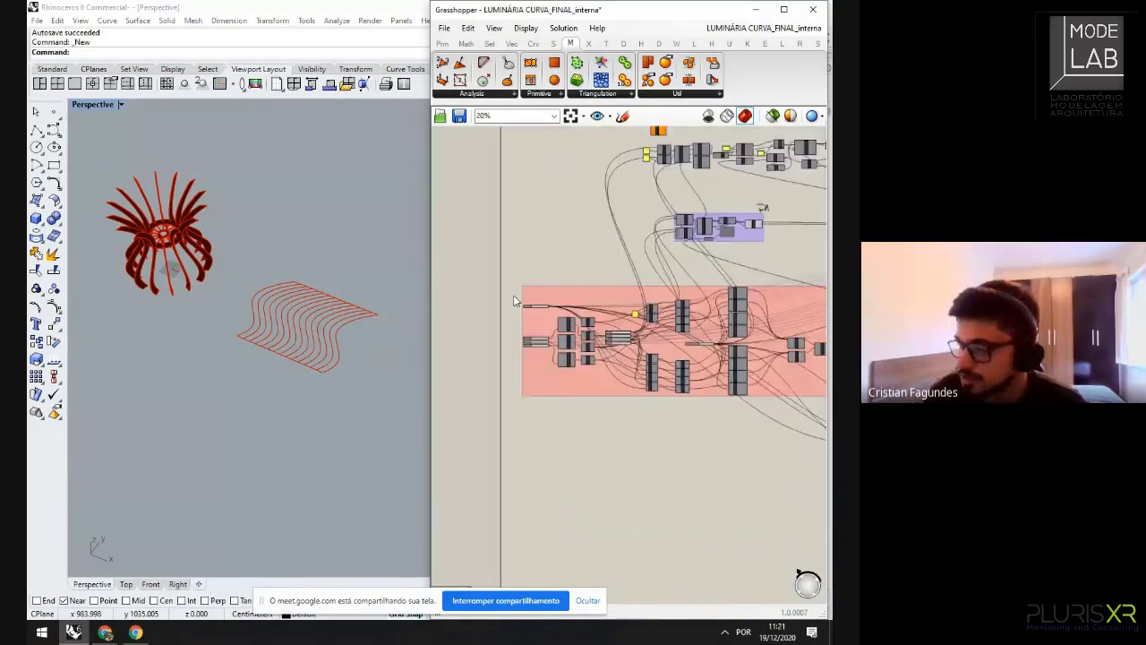
scroll(514, 301, up, 5)
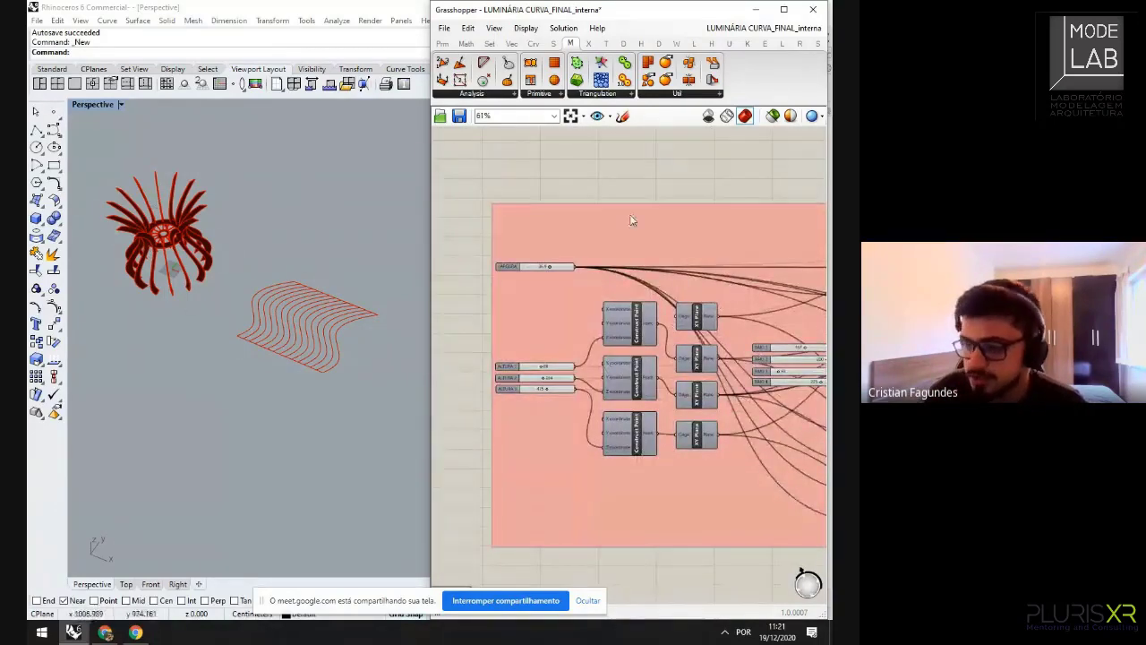
scroll(592, 381, down, 2)
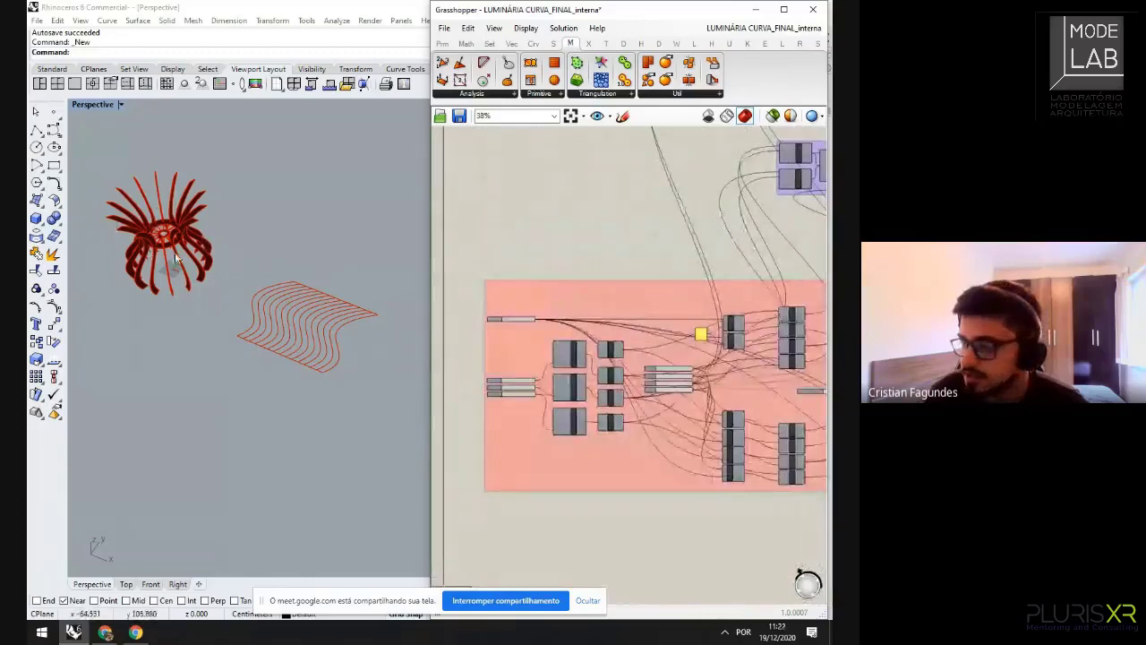
- Vary the luminaire's profile by setting RAIO 1 to 228 and RAIO 3 to 240, and finally reducing RAIO 1 to 107
scroll(573, 403, up, 3)
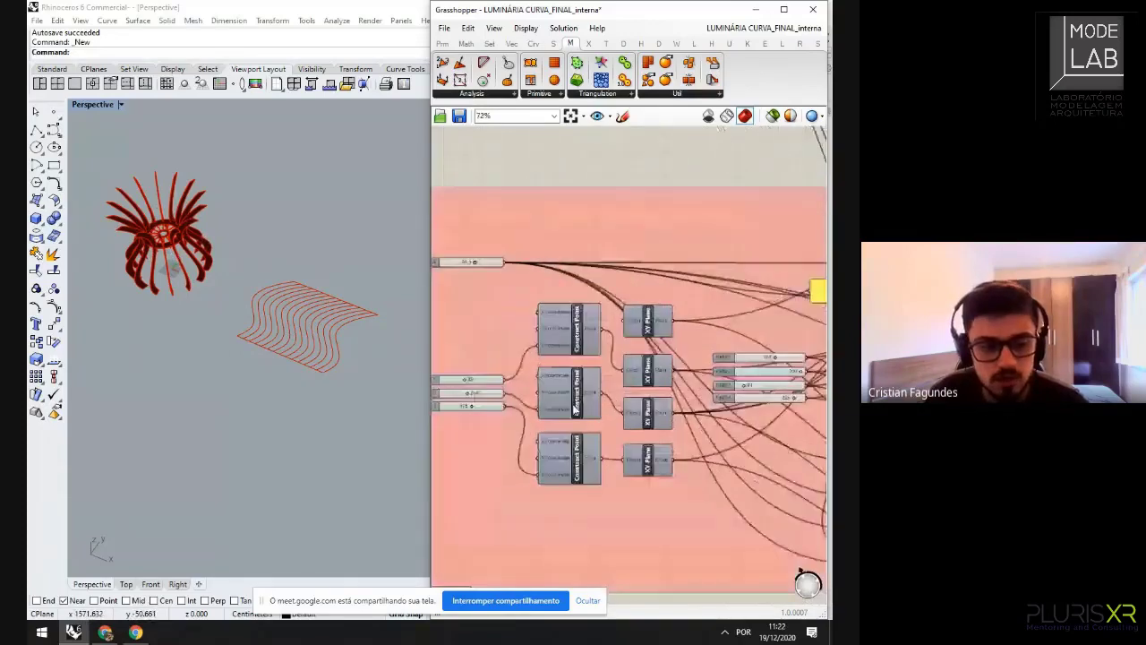
scroll(721, 362, up, 2)
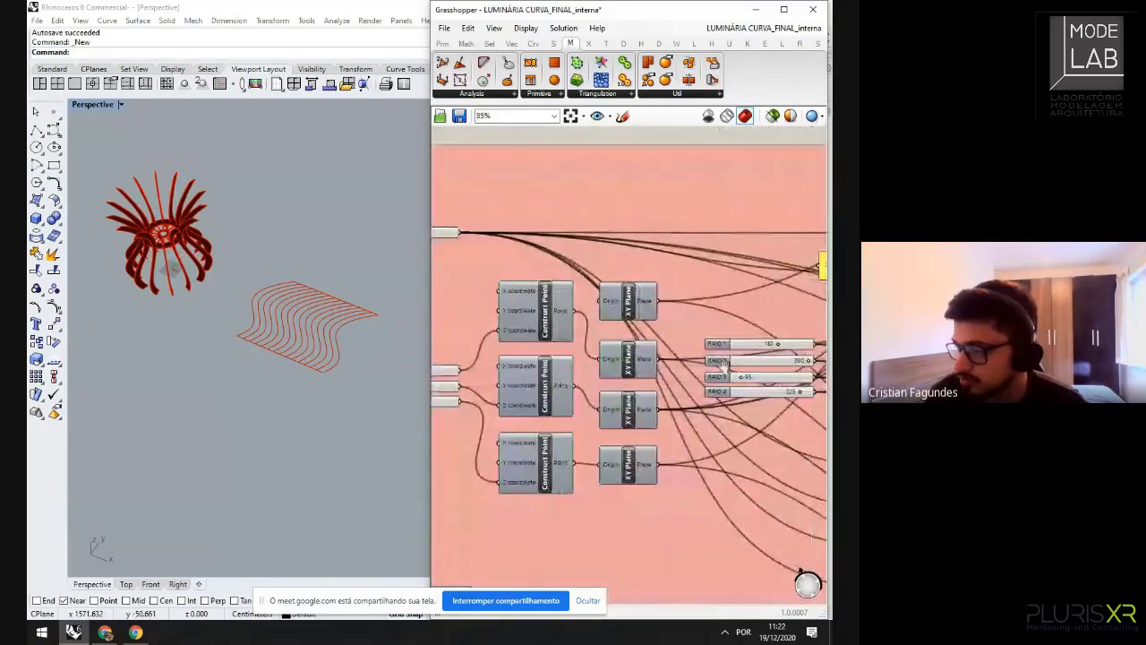
scroll(721, 361, up, 2)
drag(674, 330, 702, 331)
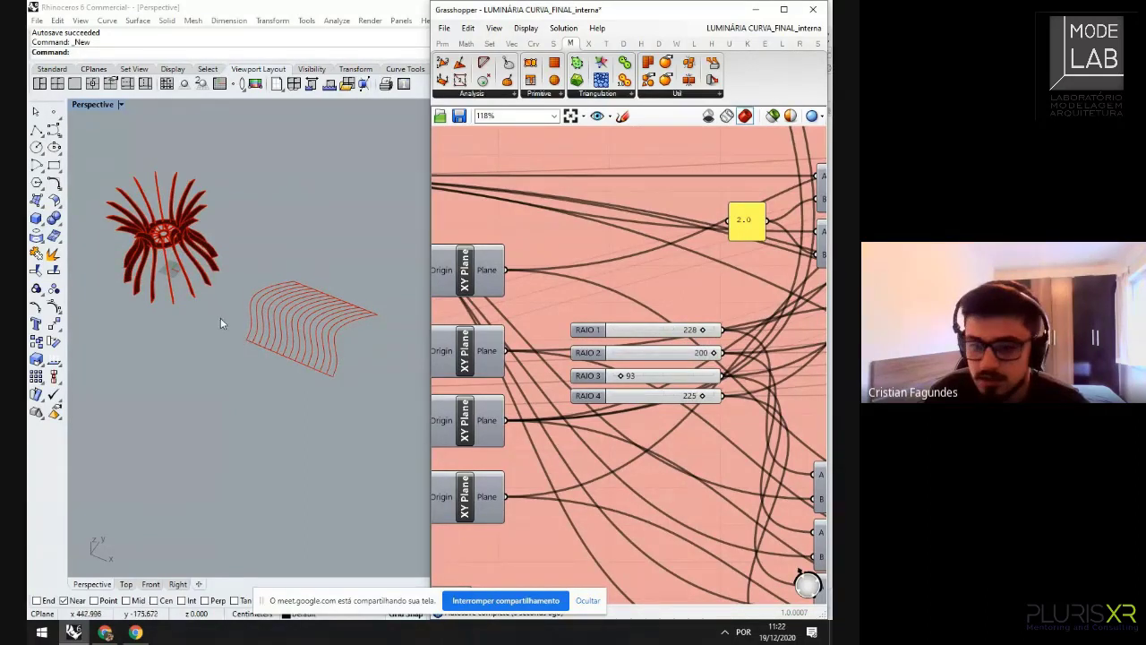
drag(621, 376, 711, 379)
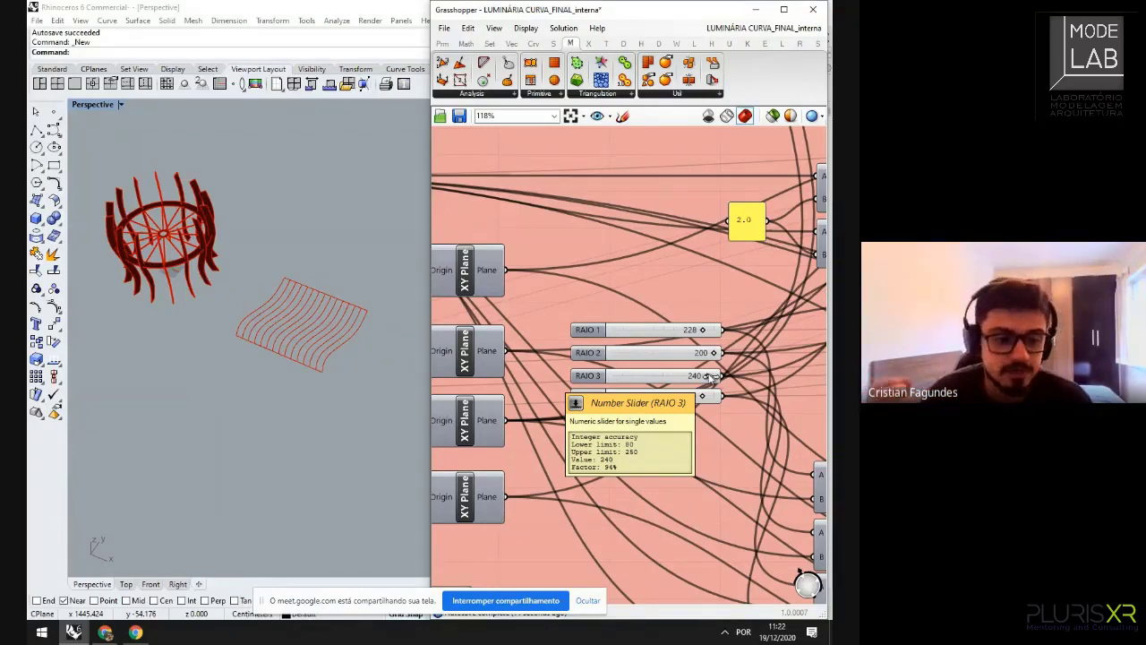
drag(702, 330, 643, 332)
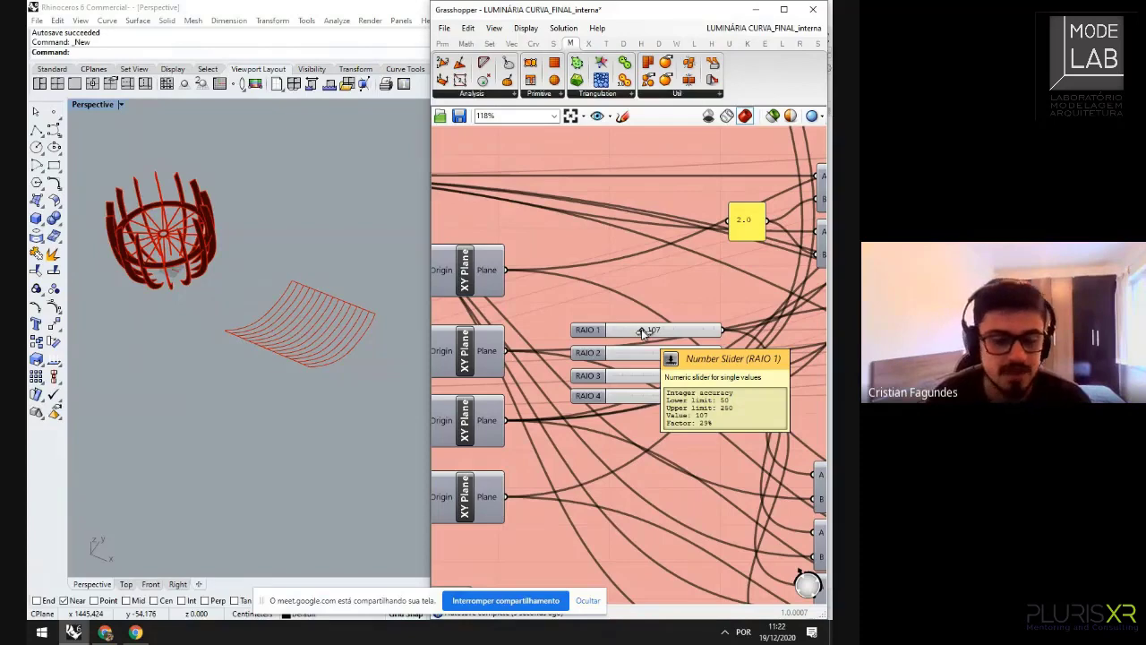
- Examine the blue cutting-time and price group and the yellow mesh colour group in the definition
scroll(656, 294, down, 3)
scroll(655, 295, down, 1)
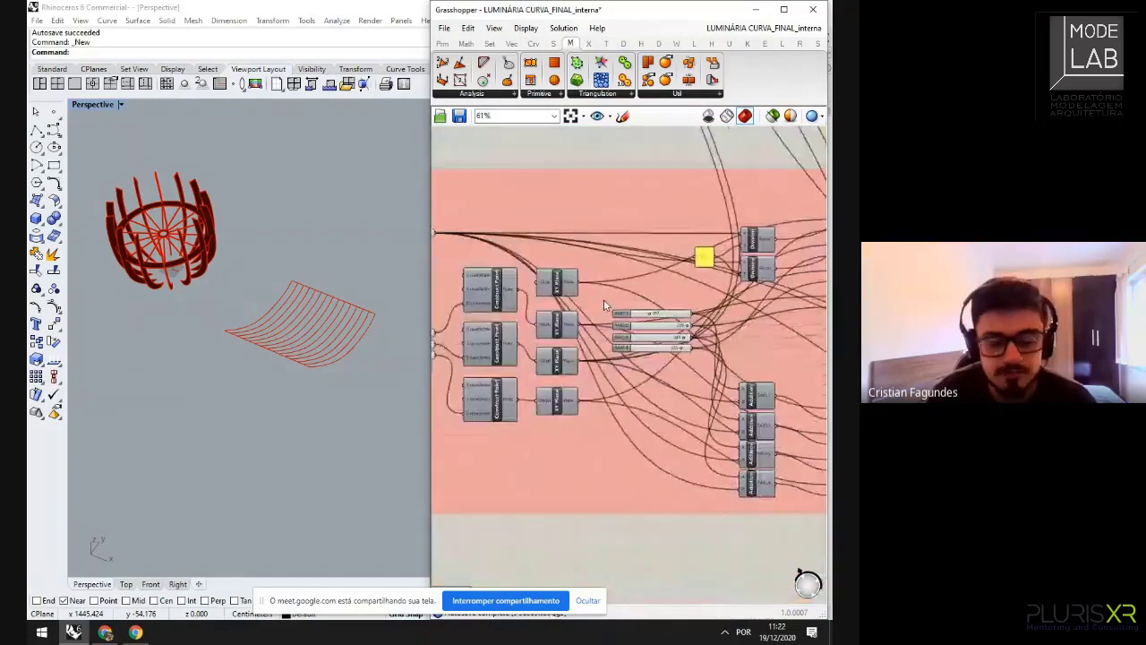
scroll(603, 299, down, 3)
scroll(584, 327, up, 4)
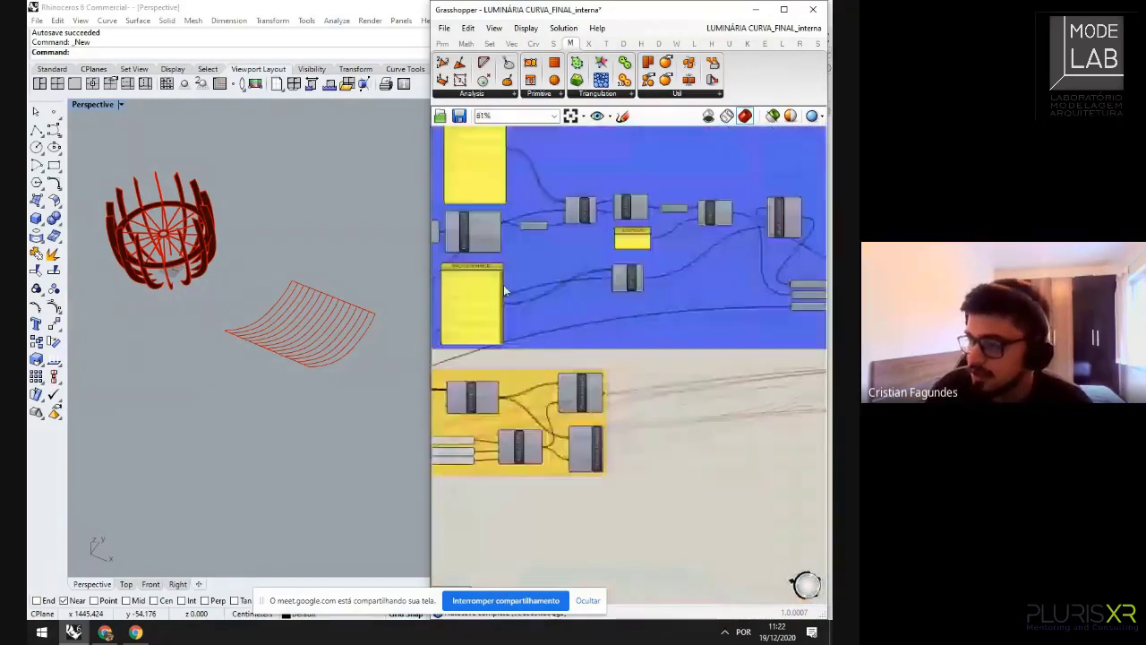
right_drag(504, 291, 563, 314)
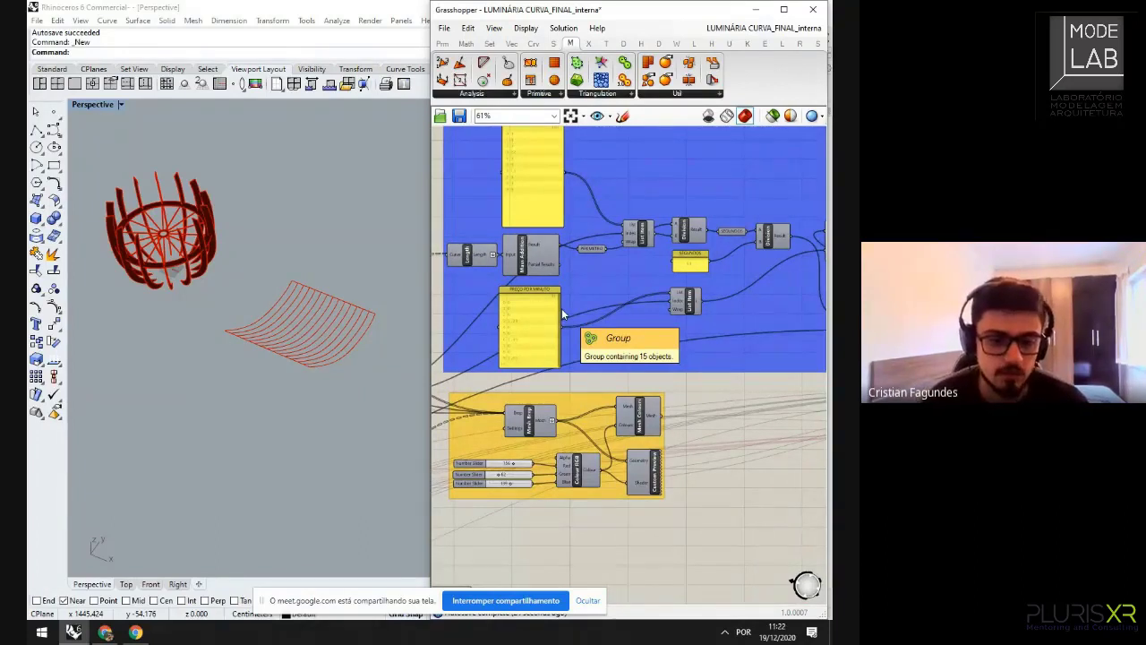
- Turn off the Biomorpher component's preview and enable the component
scroll(650, 328, down, 3)
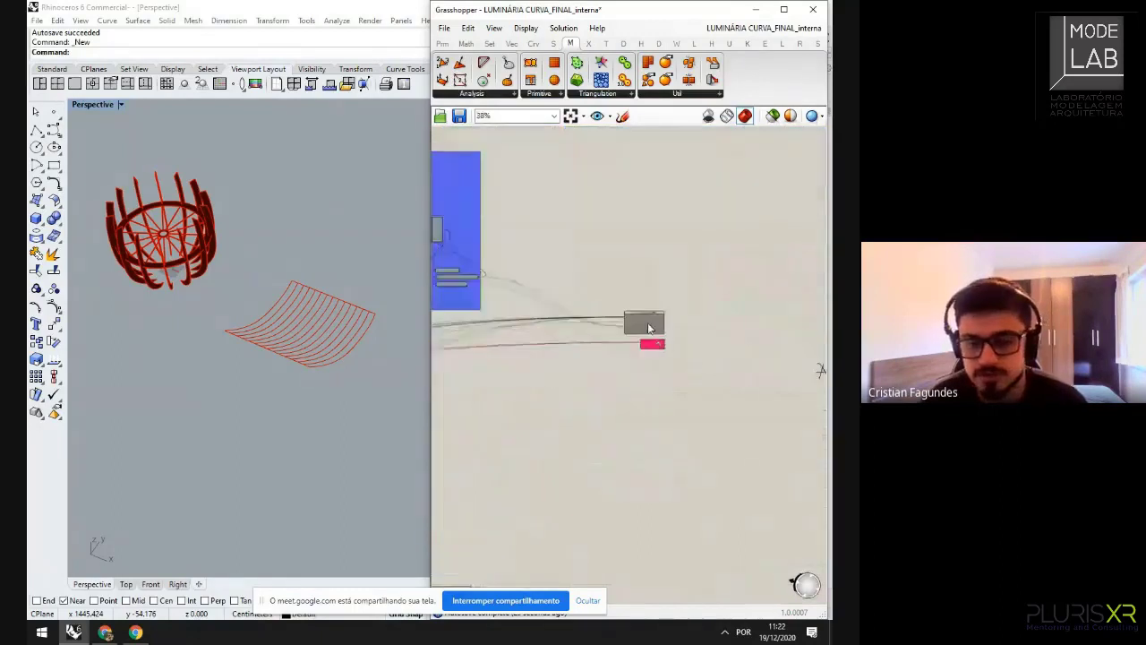
scroll(650, 327, up, 5)
right_click(660, 328)
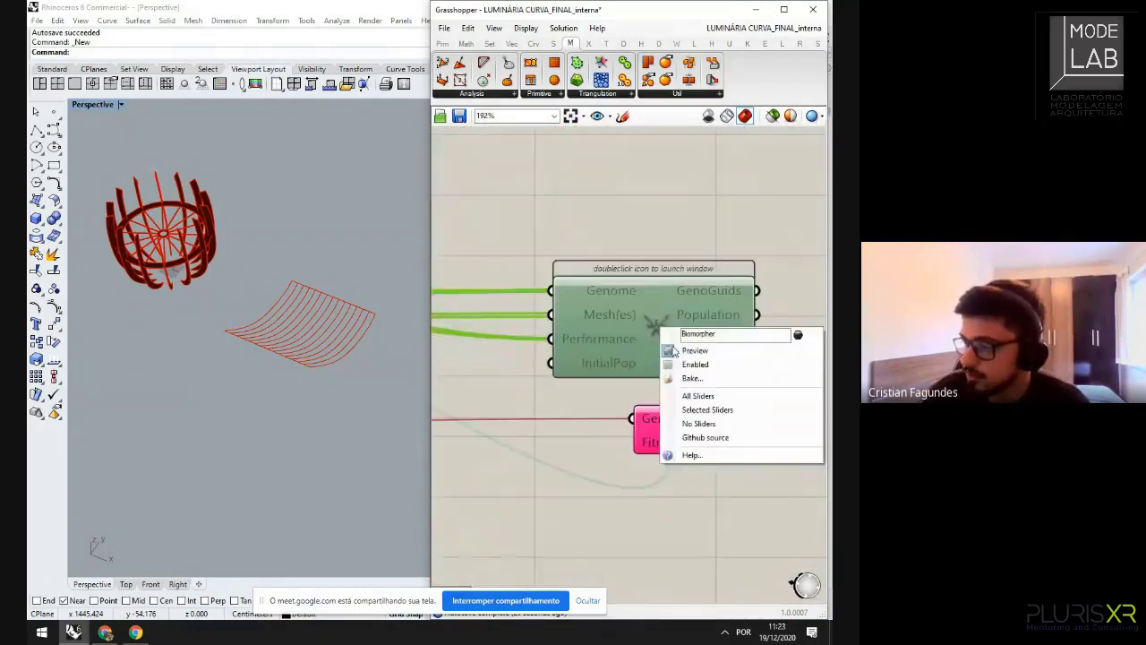
click(669, 349)
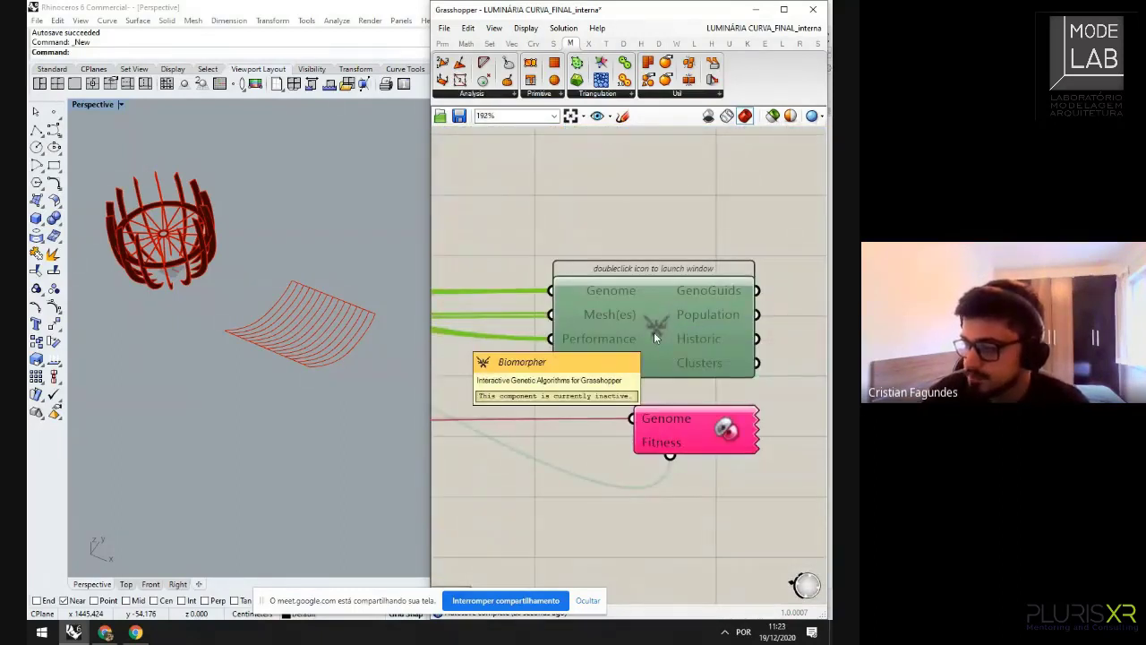
right_click(657, 326)
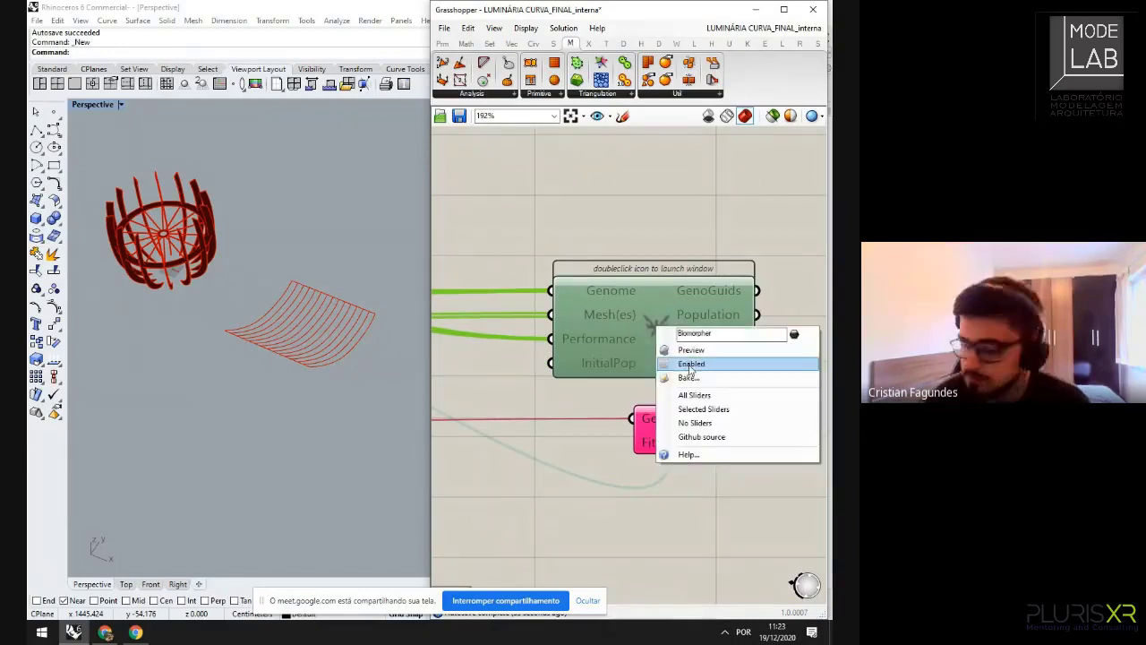
click(648, 329)
- Launch the Biomorpher window and generate a random initial population of luminaire designs
double_click(648, 328)
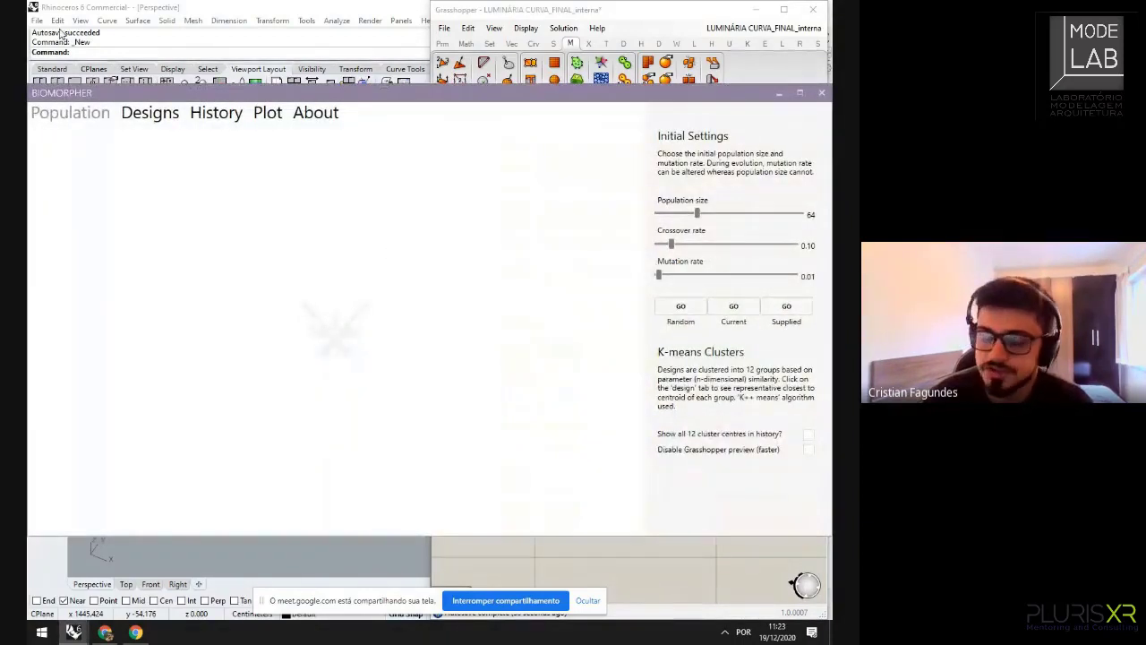
click(681, 306)
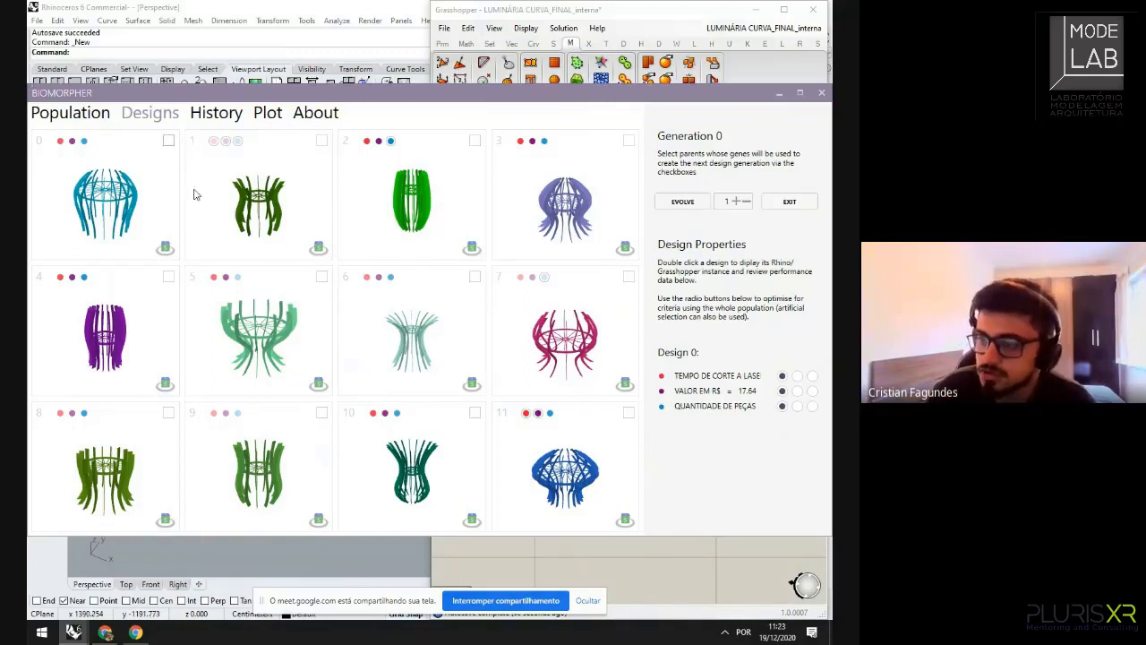
- Evolve a new generation from parent designs 5 and 10, minimising laser-cutting time, value in R$ and number of pieces
click(321, 278)
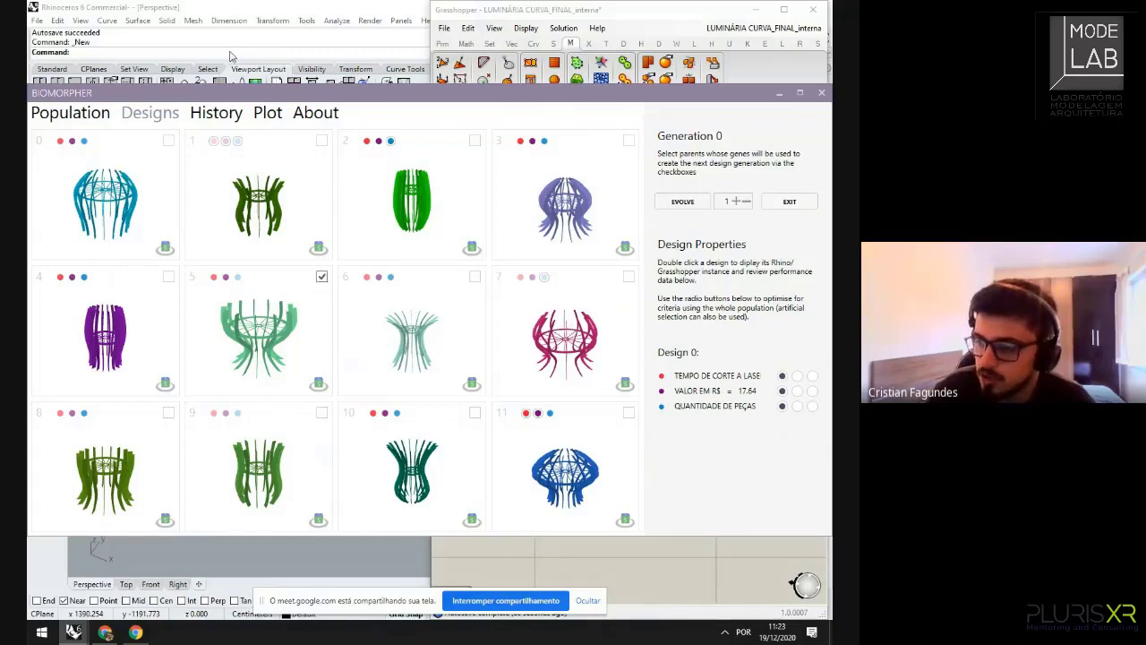
click(474, 412)
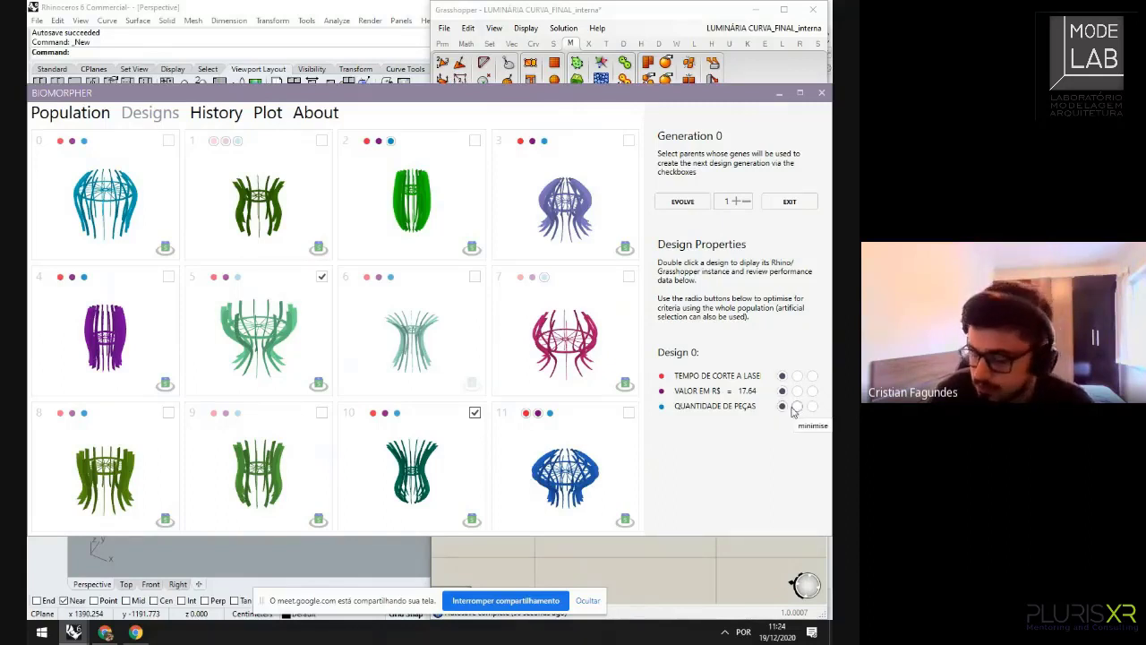
click(797, 407)
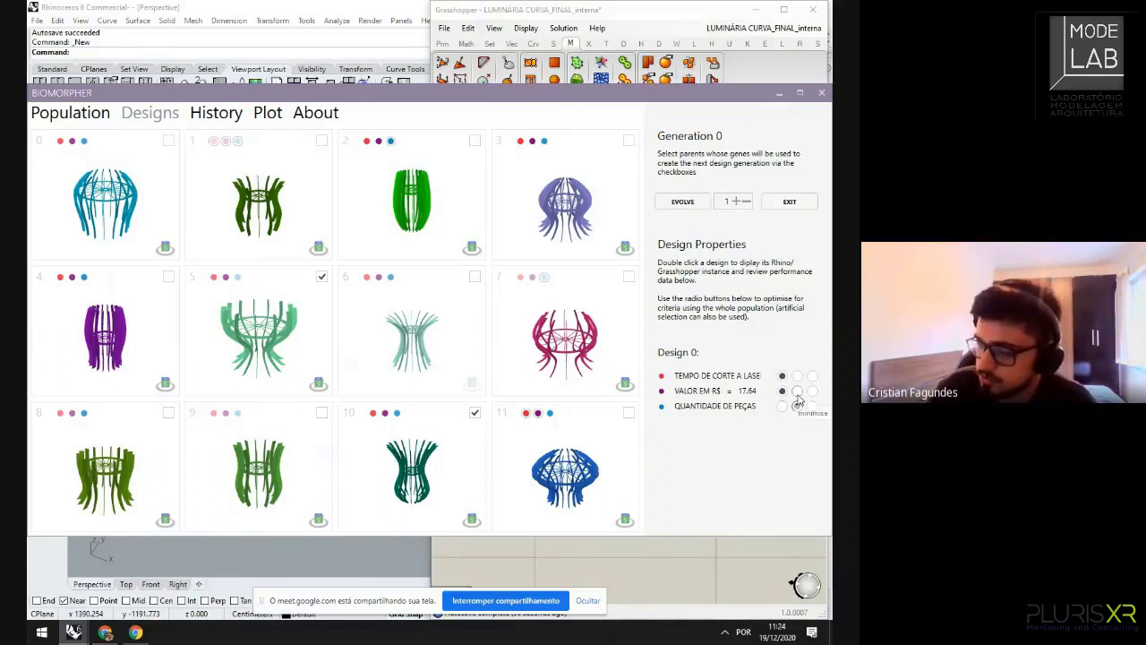
click(797, 391)
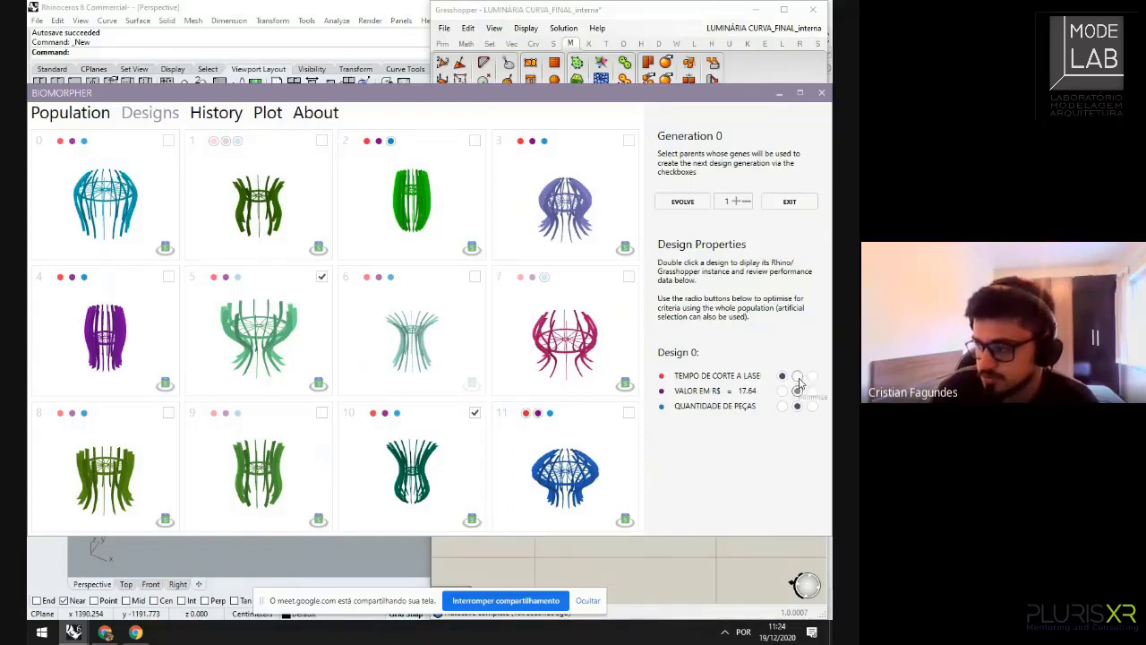
click(797, 375)
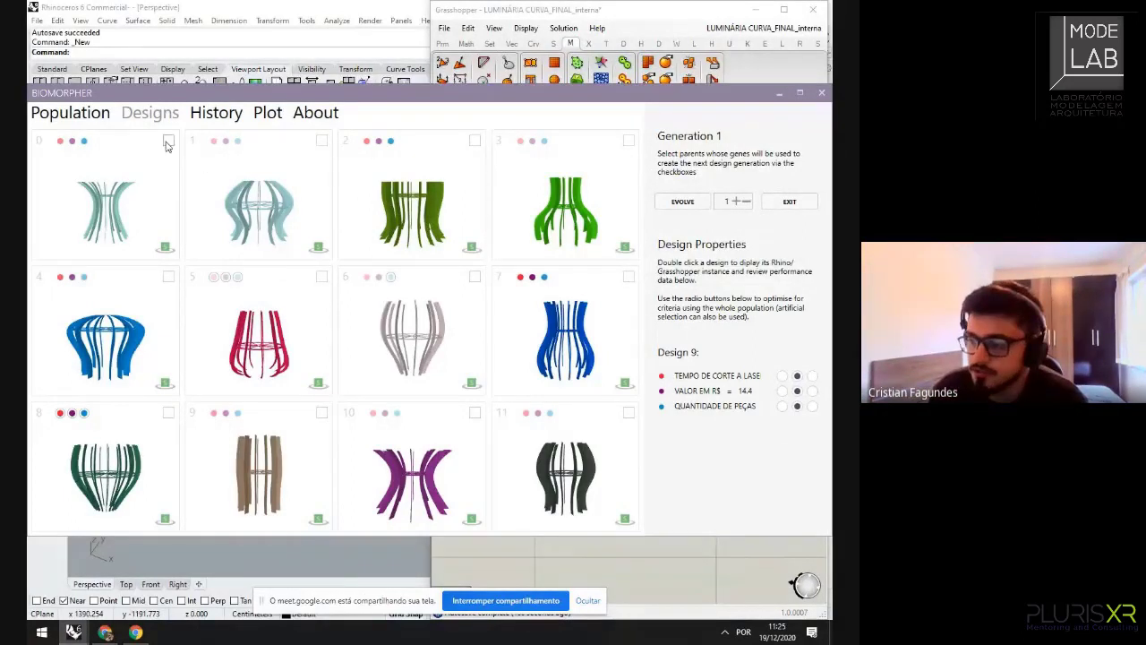
- Evolve another generation with designs 0 and 9 as parents, and close the Biomorpher window
click(167, 142)
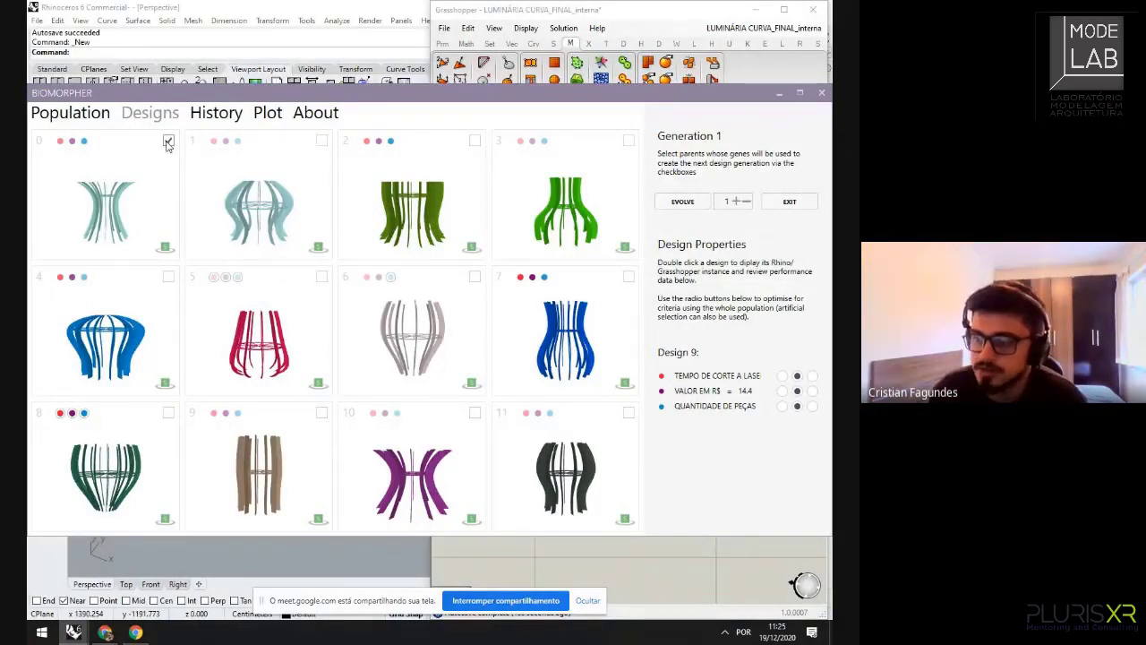
click(322, 413)
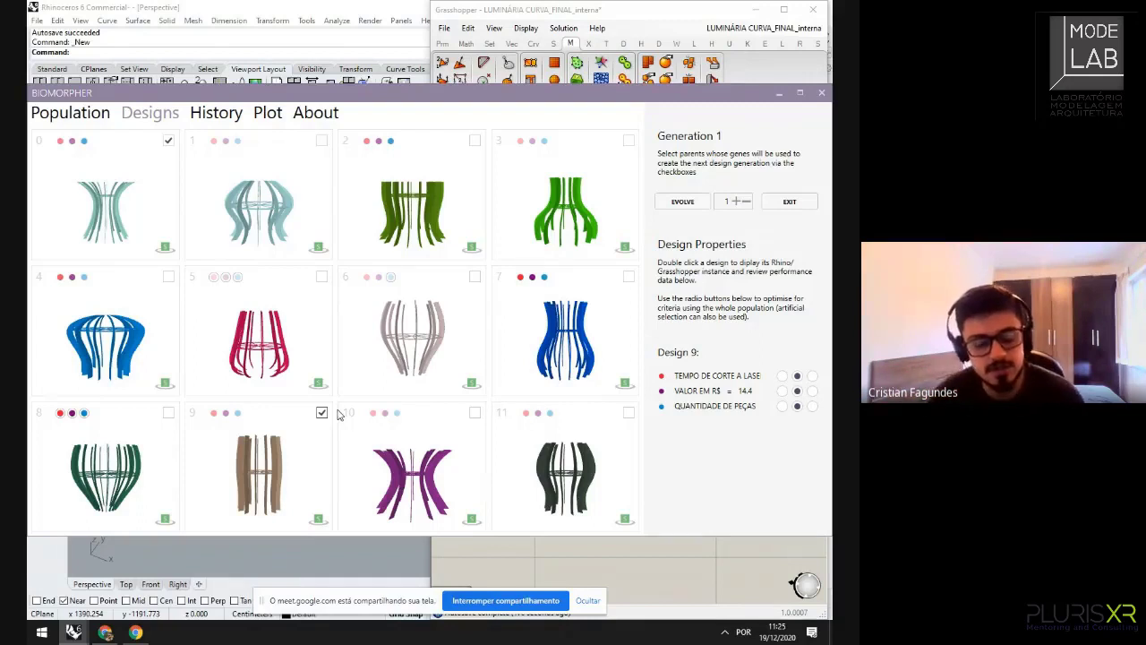
click(686, 202)
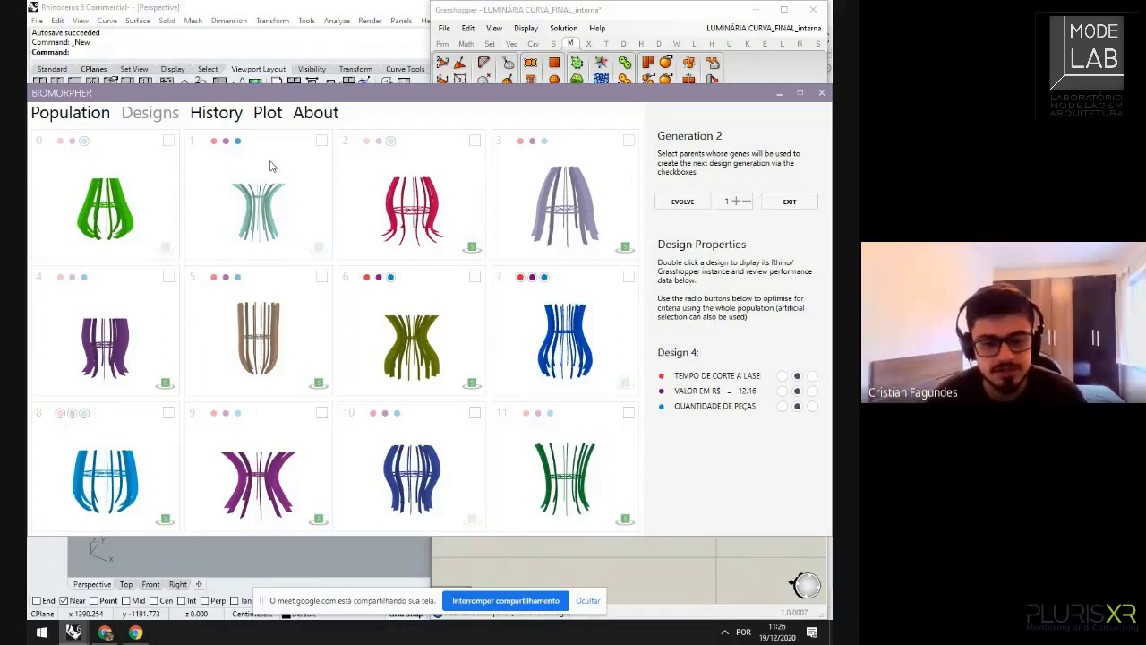
click(821, 93)
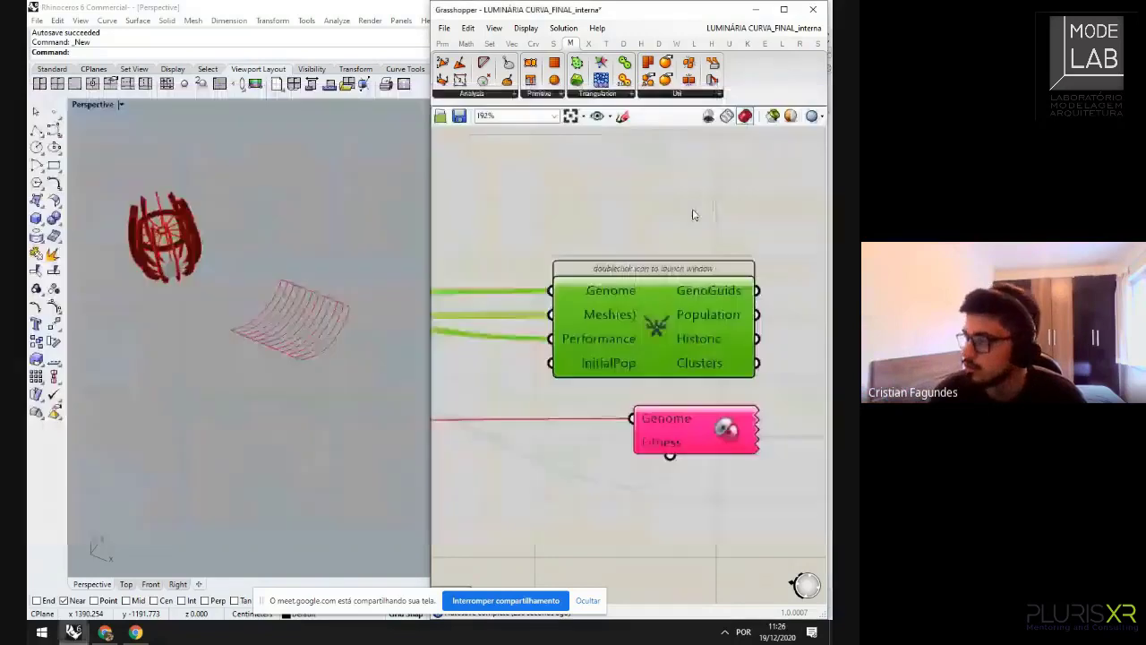
- Review the Galapagos solver's fitness and threshold options and leave the editor without applying anything
click(672, 445)
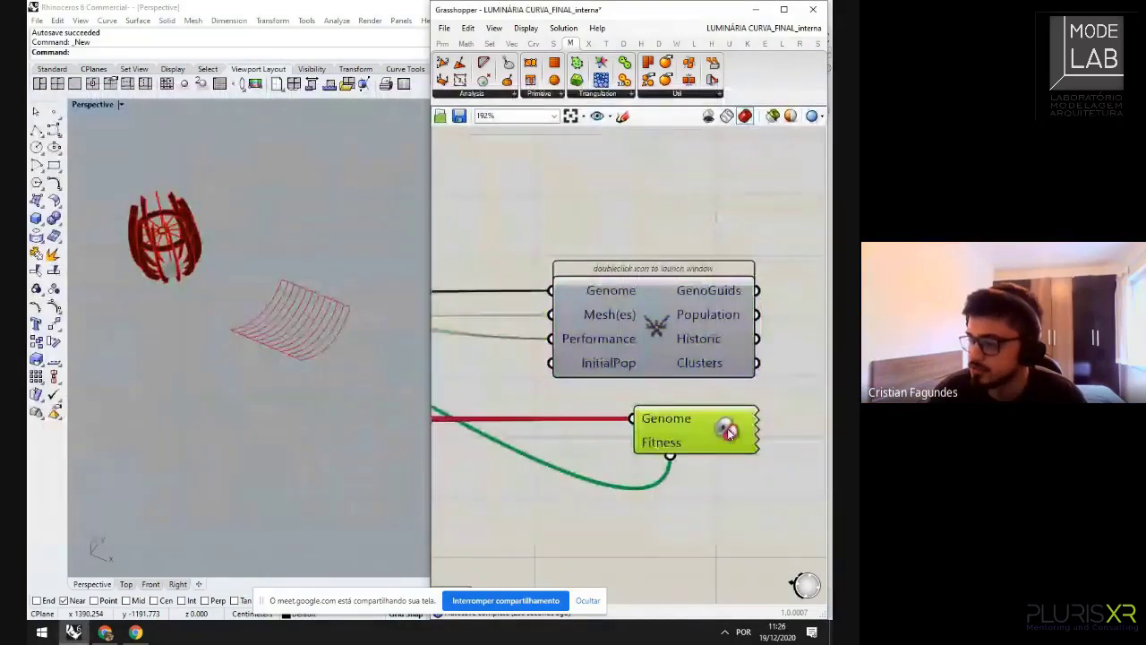
double_click(727, 431)
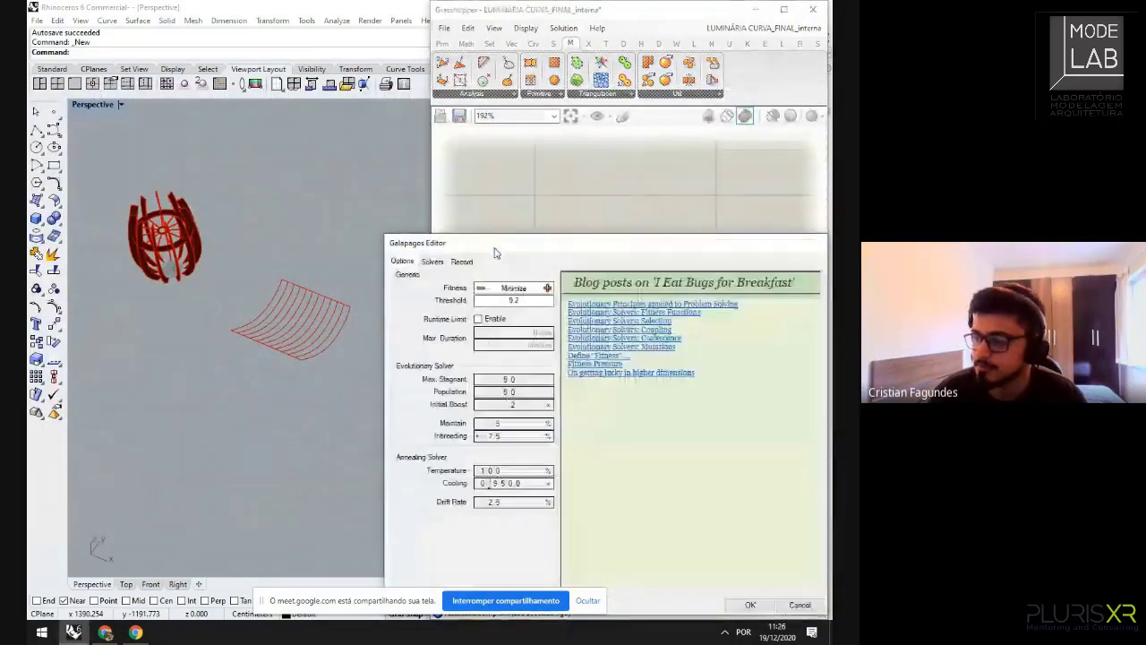
drag(495, 254, 208, 110)
double_click(228, 157)
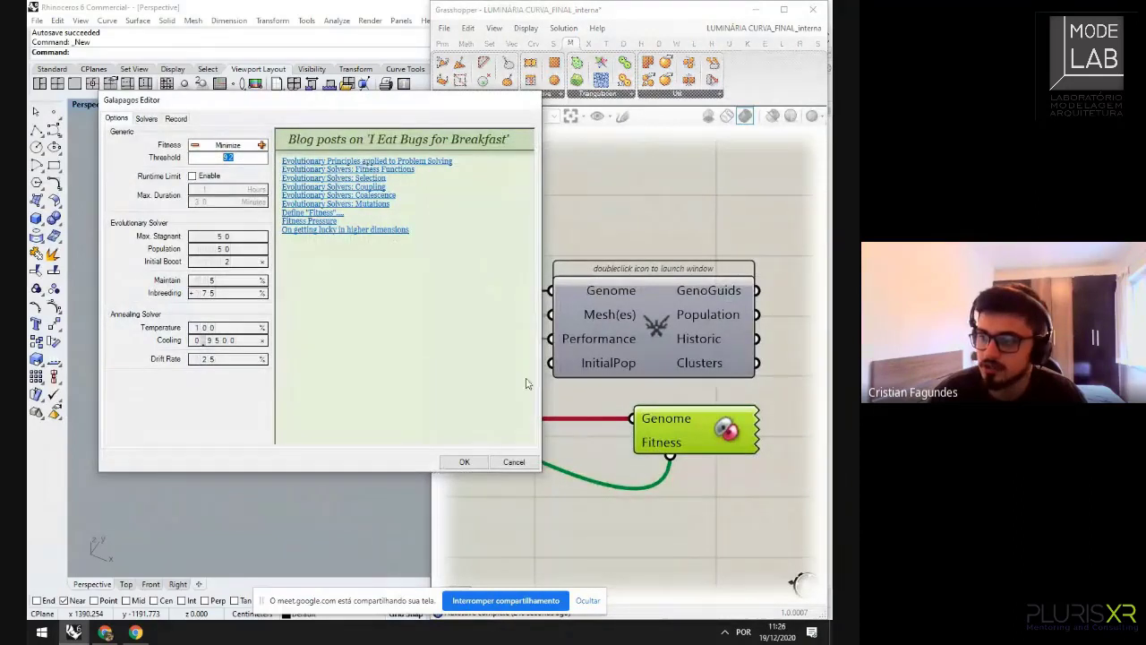
click(514, 462)
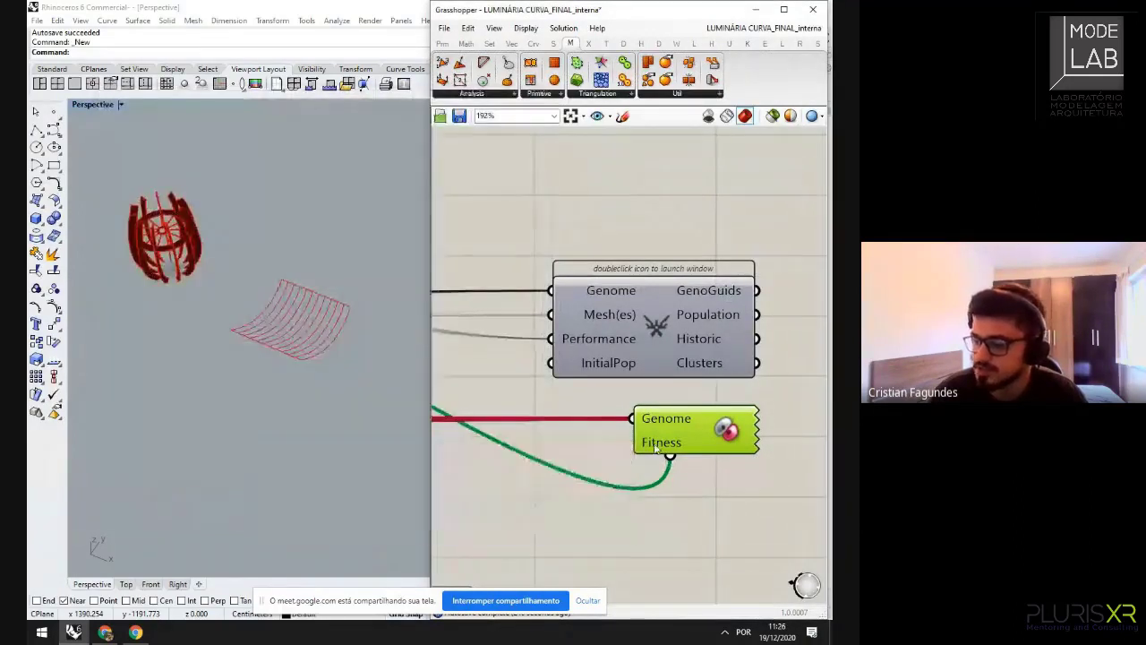
- Set the Galapagos solver's threshold to 12 with the fitness on Minimize
scroll(766, 408, down, 5)
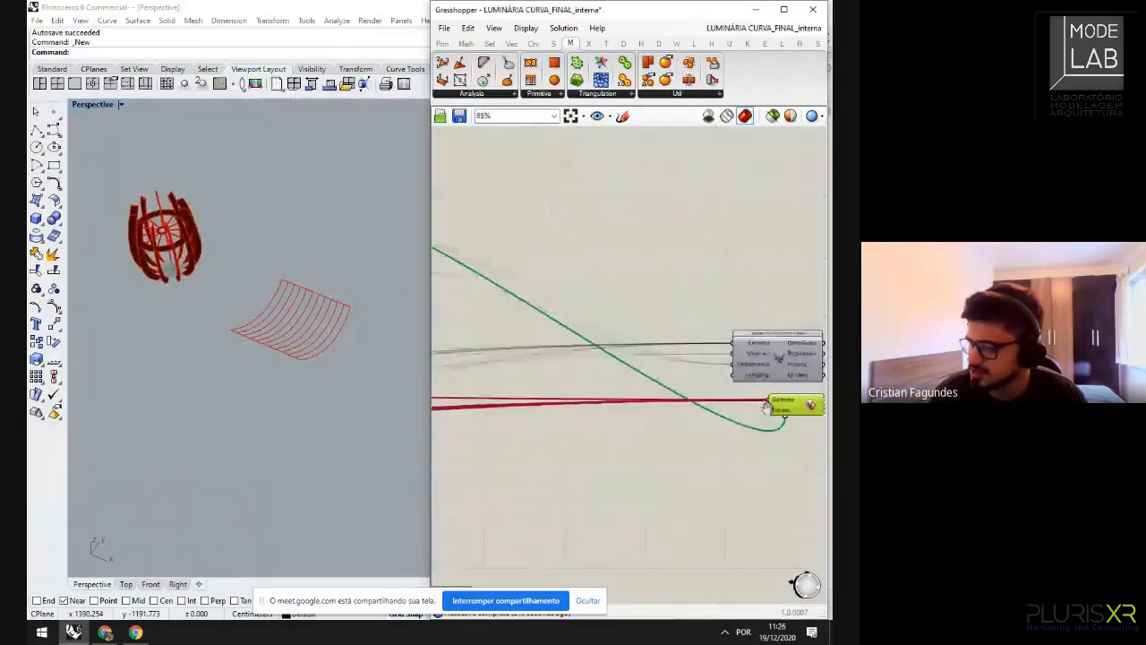
right_drag(766, 407, 652, 357)
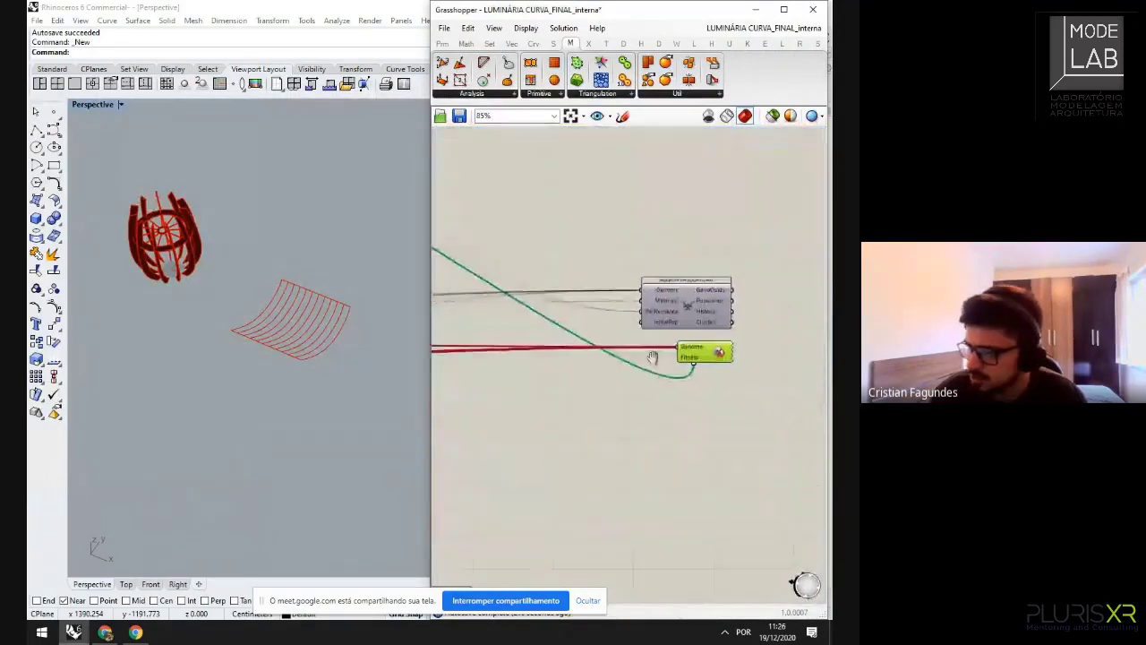
scroll(653, 357, up, 4)
double_click(657, 336)
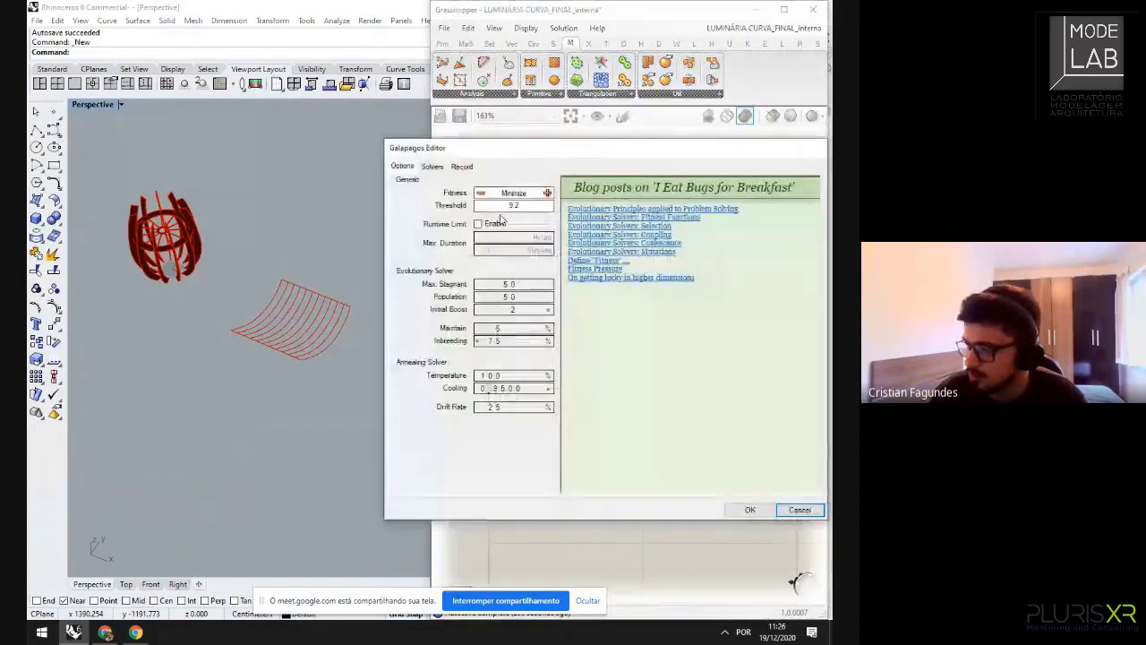
click(529, 207)
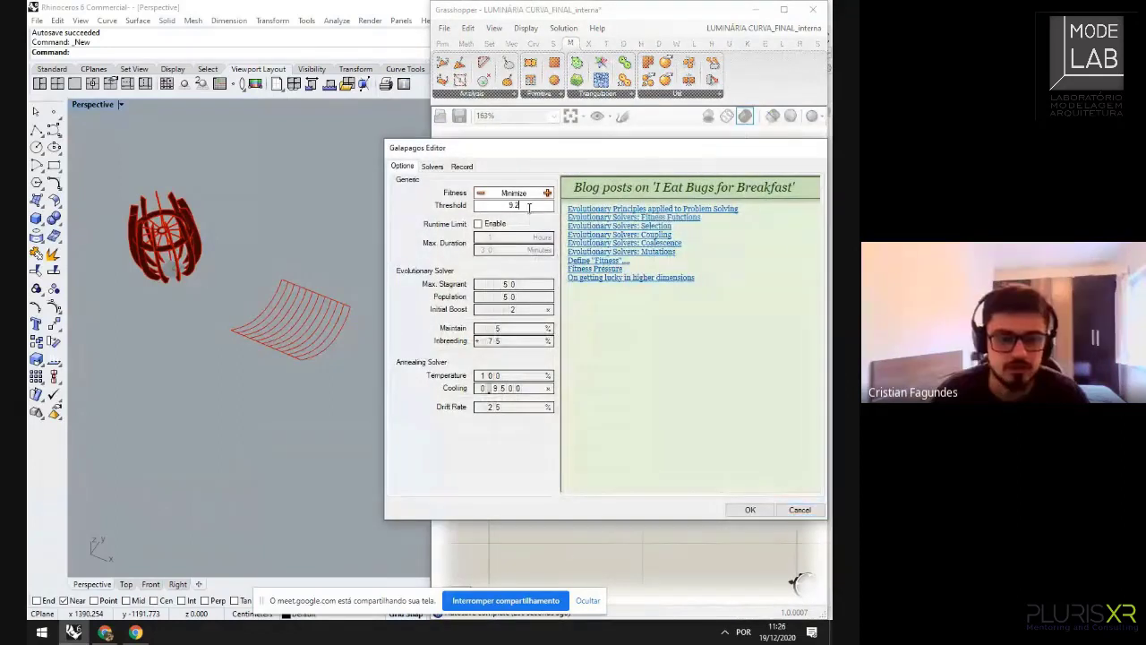
drag(530, 207, 499, 211)
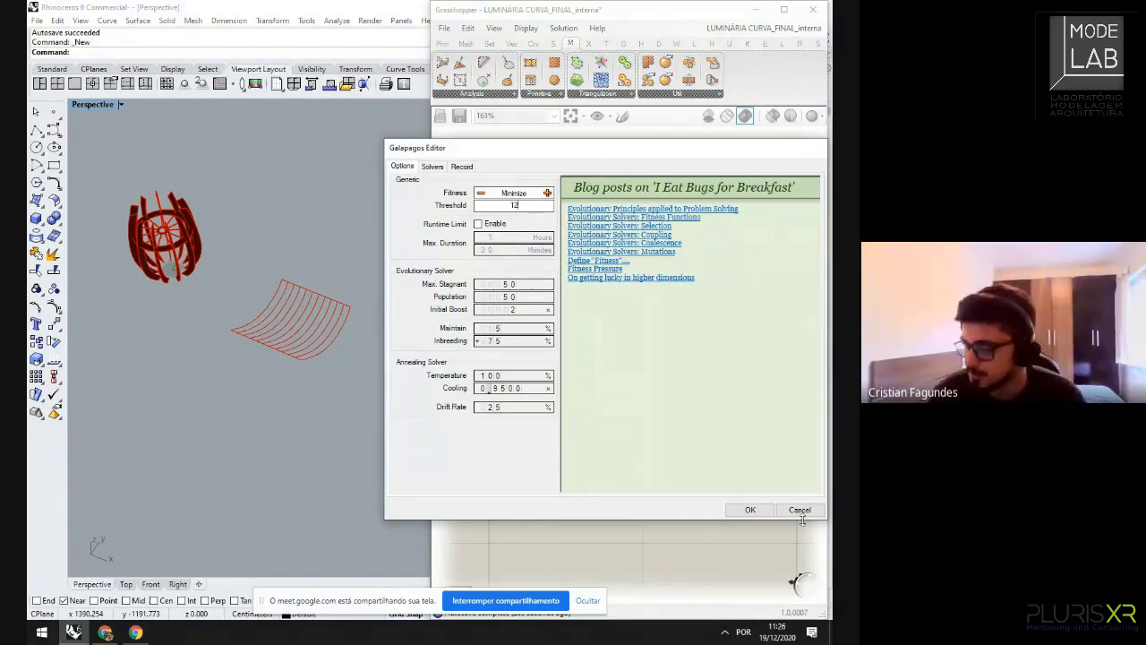
click(750, 510)
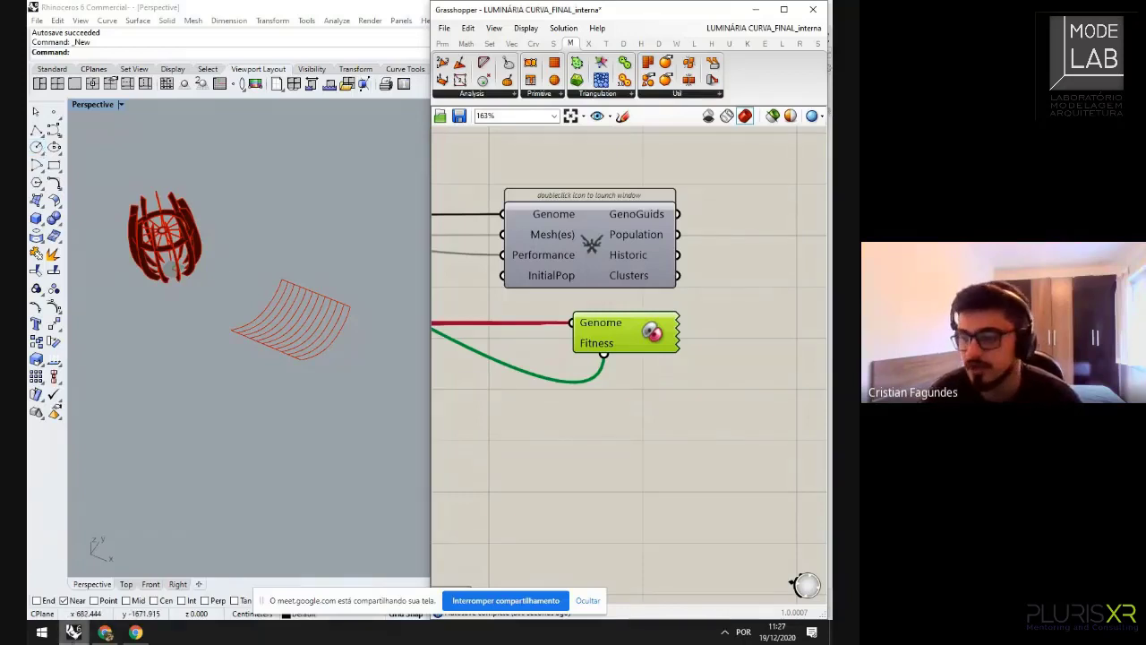
- Stop sharing the screen in the Google Meet call
click(95, 548)
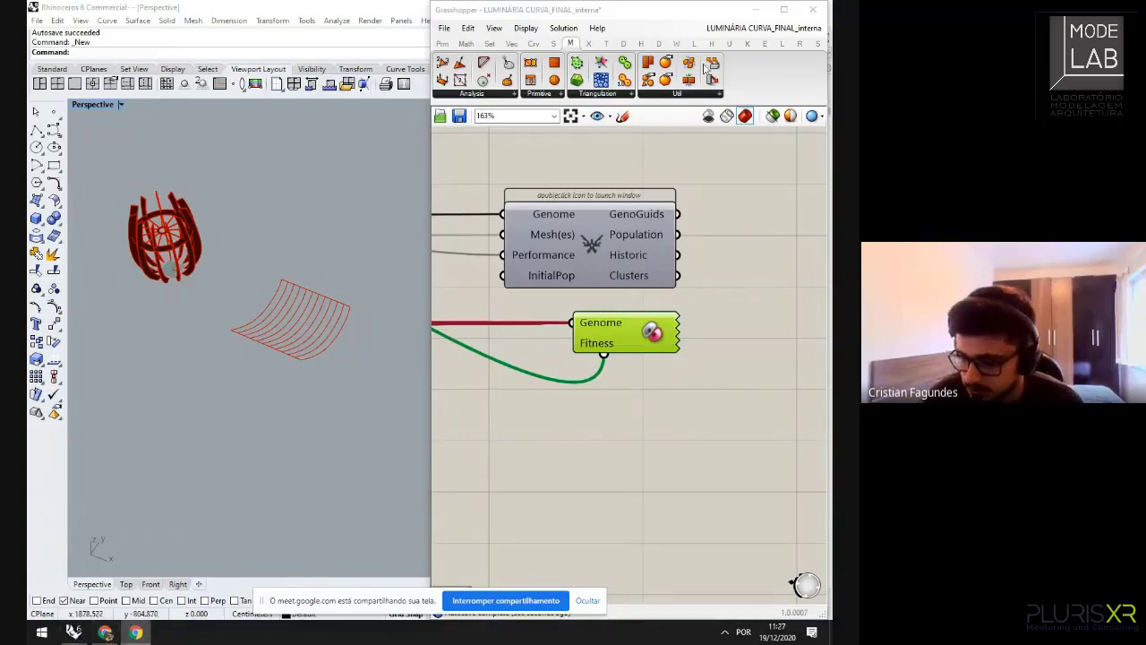
click(528, 601)
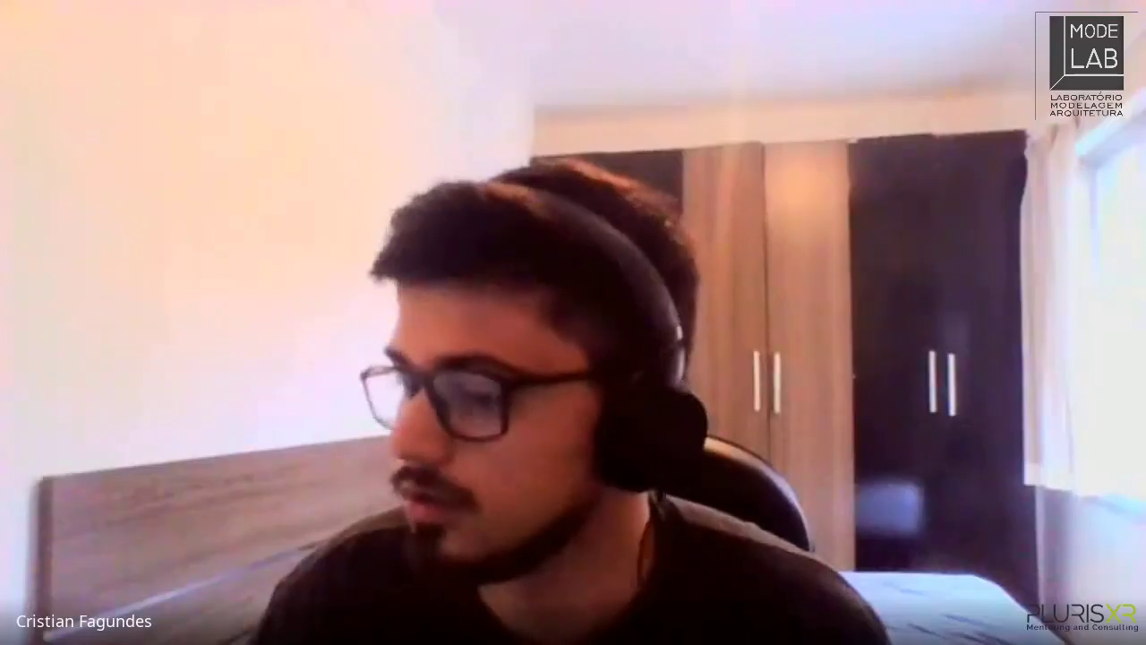